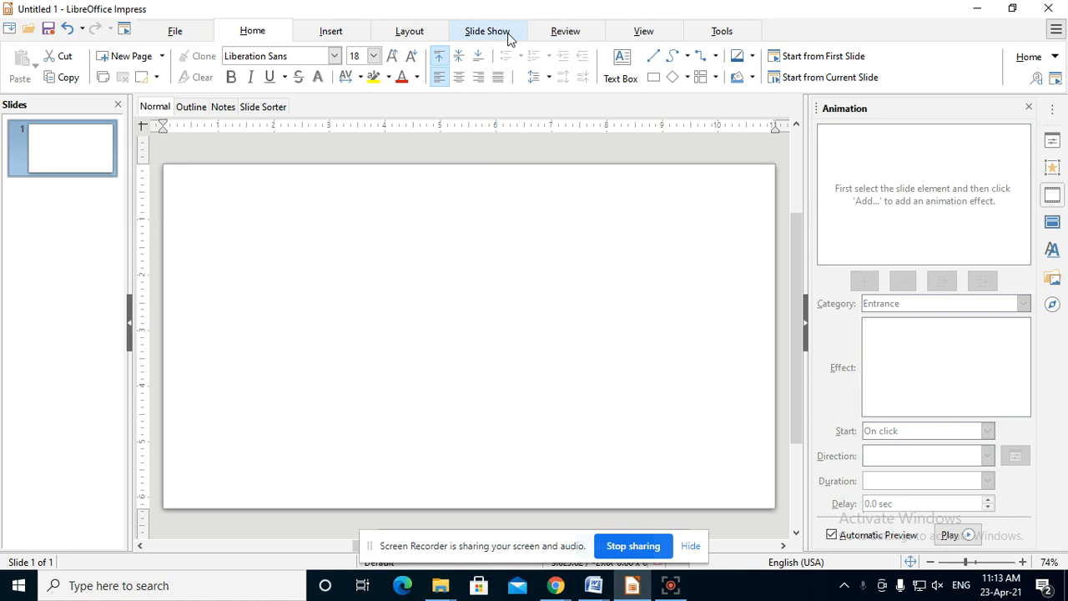
Add a second blank slide to the presentation and return to slide 1.
left_click(502, 34)
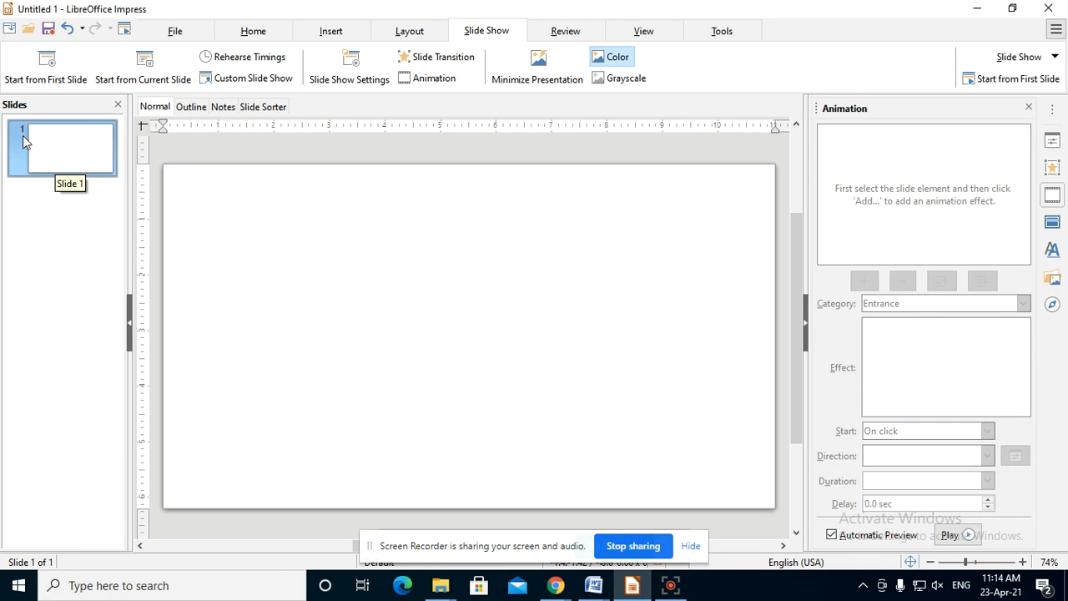
left_click(257, 35)
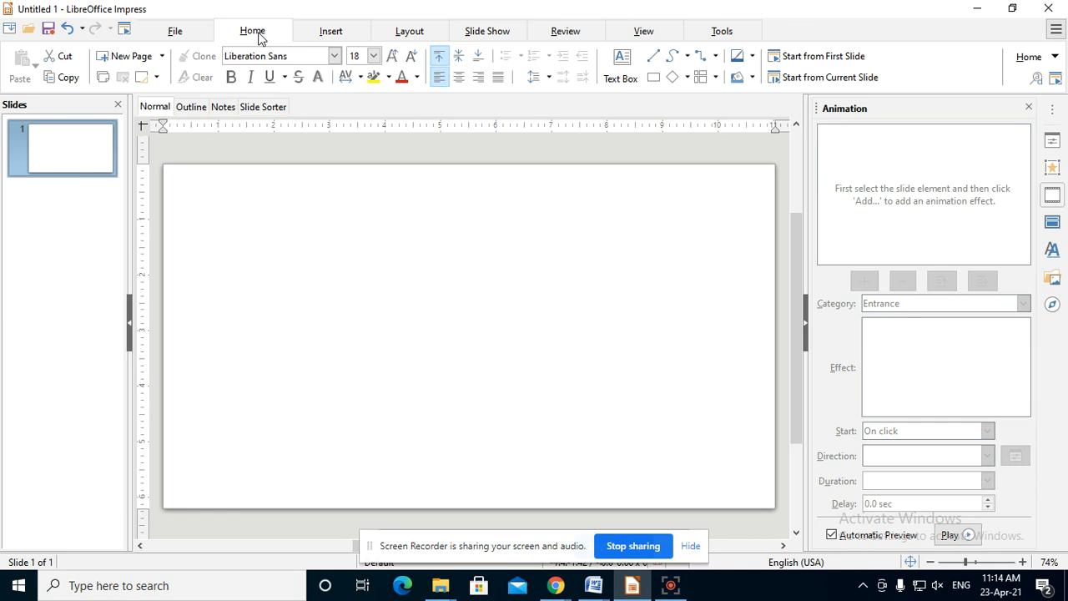
left_click(142, 58)
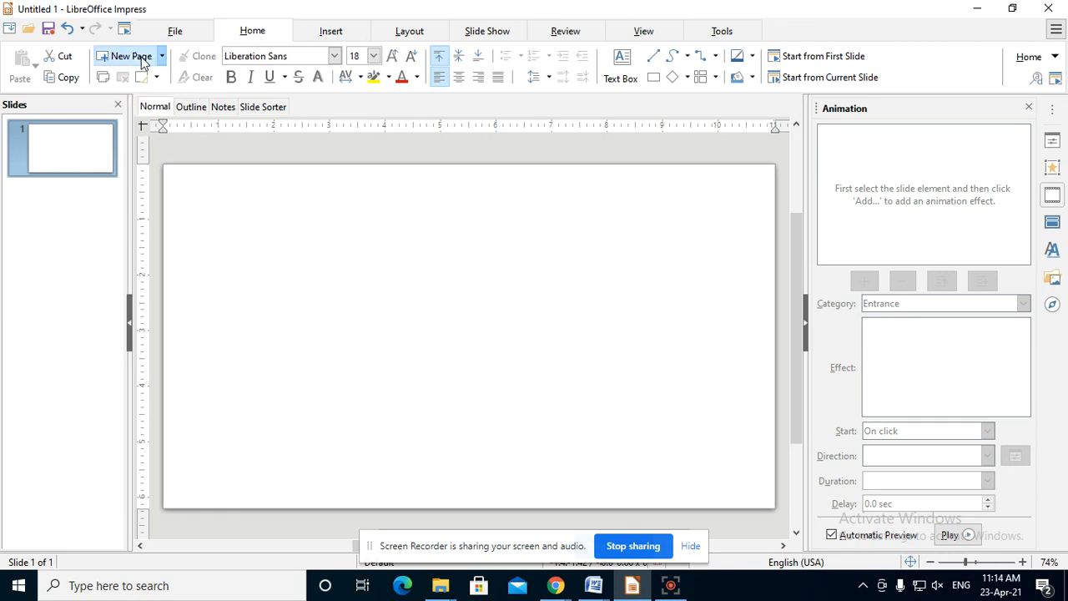
left_click(48, 151)
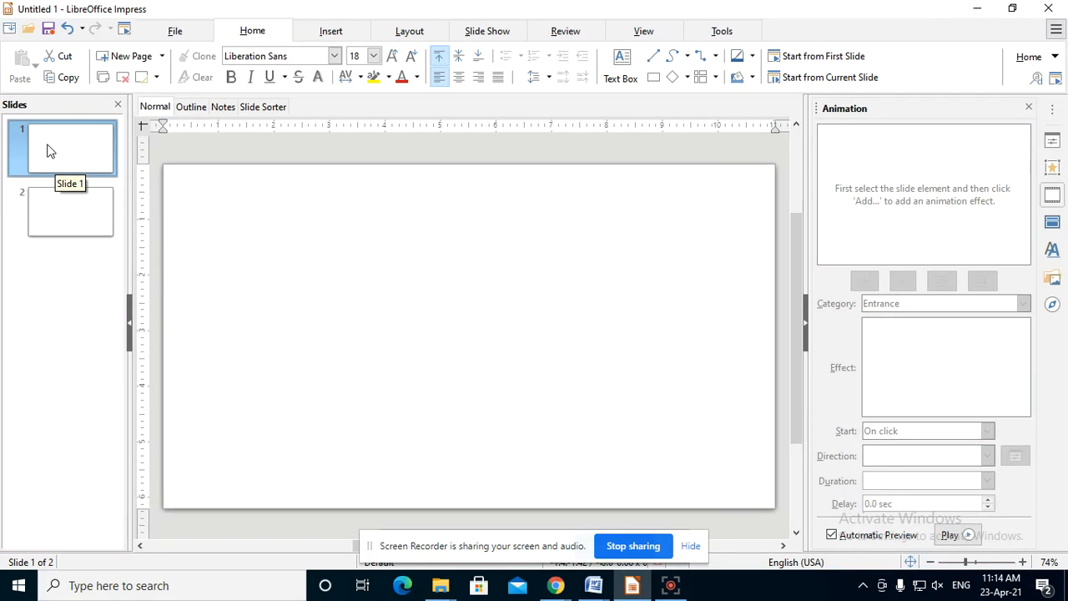
Switch to the Google Meet call in Chrome and admit the participant waiting to join.
left_click(556, 586)
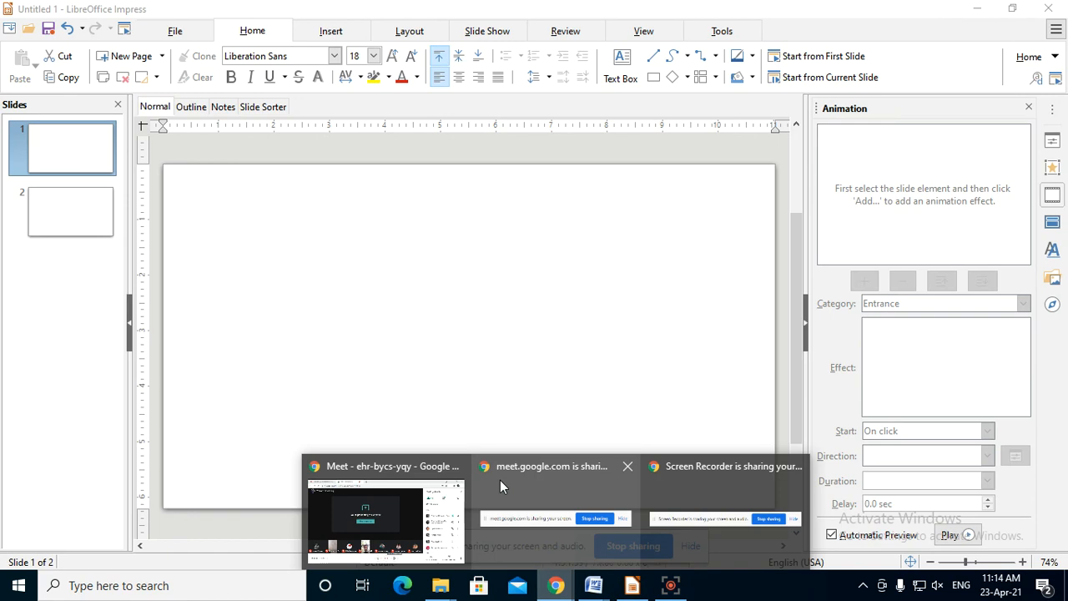
left_click(389, 501)
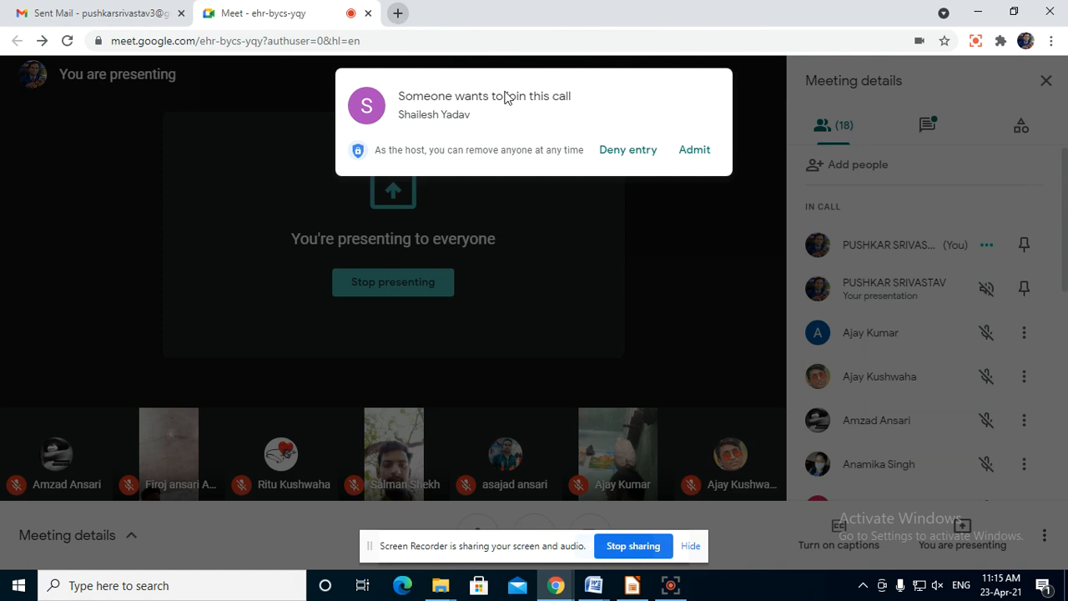
left_click(696, 155)
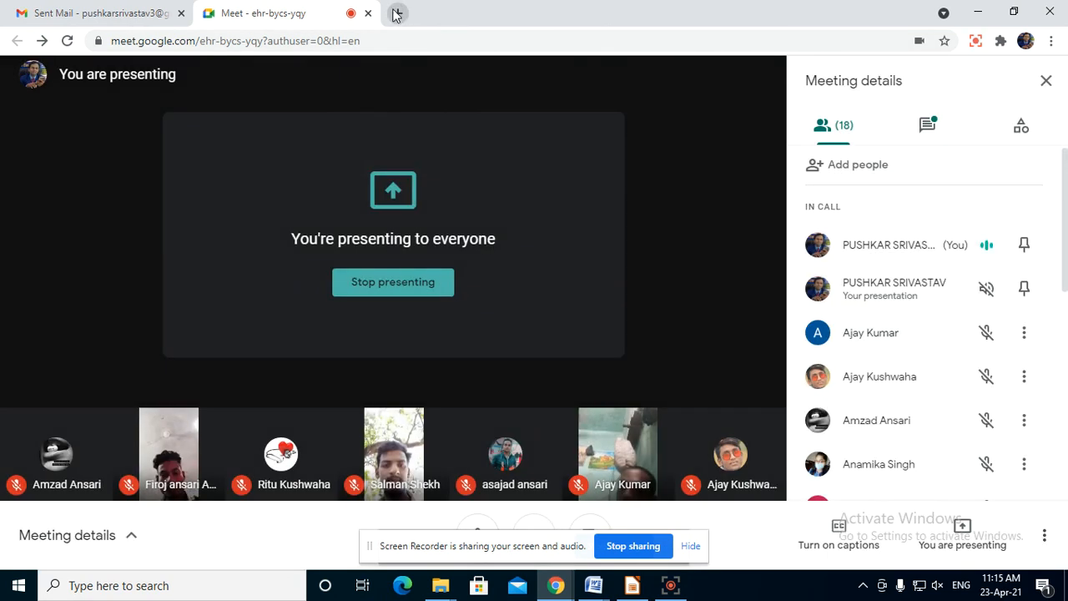
Search Google for "what is computer" in a new browser tab.
left_click(397, 15)
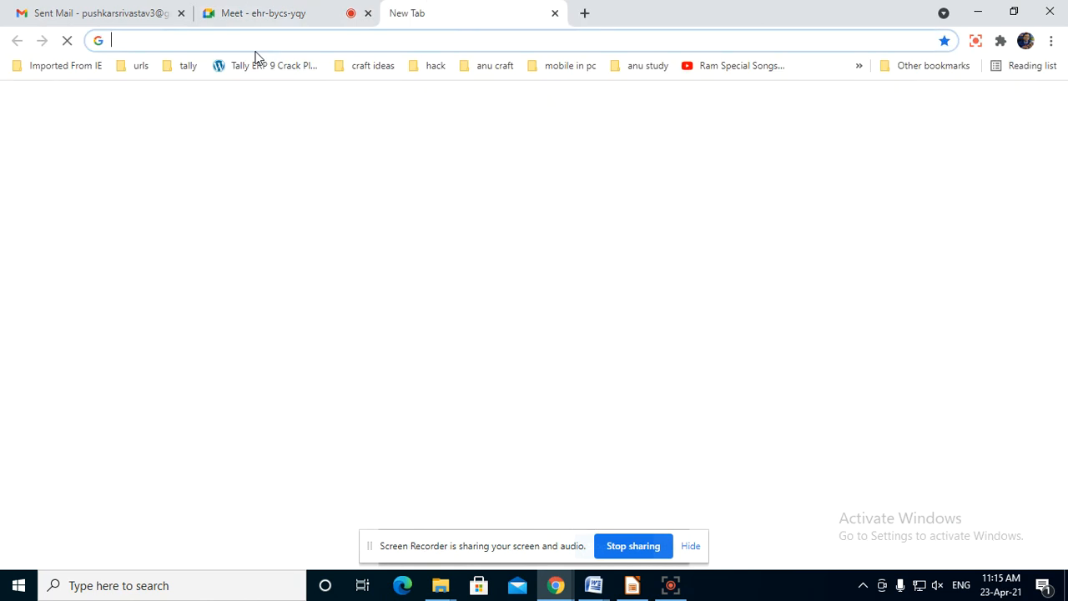
type("WHA")
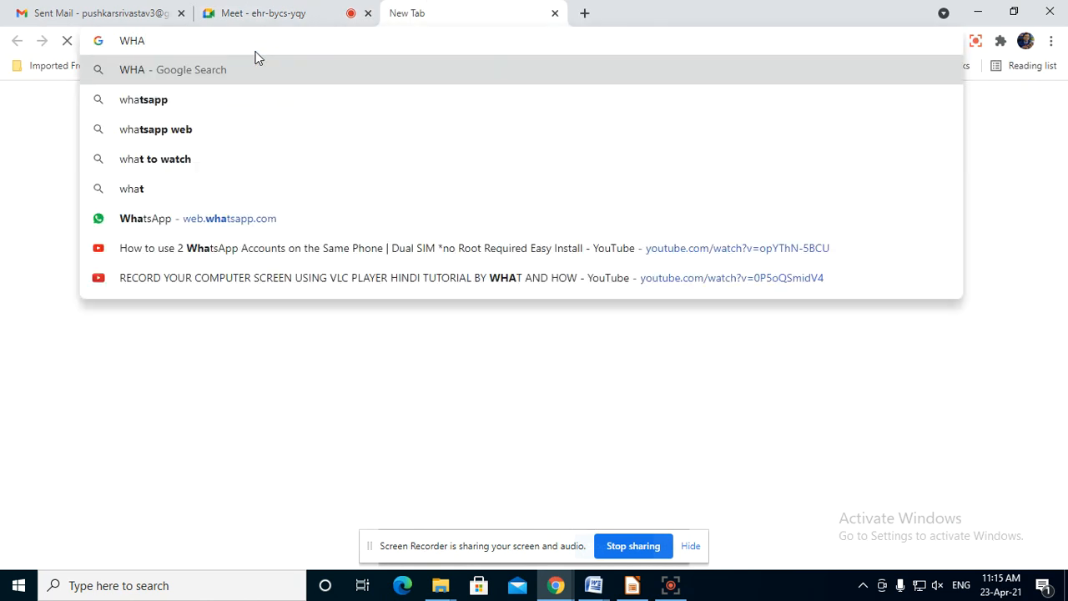
type("T SI")
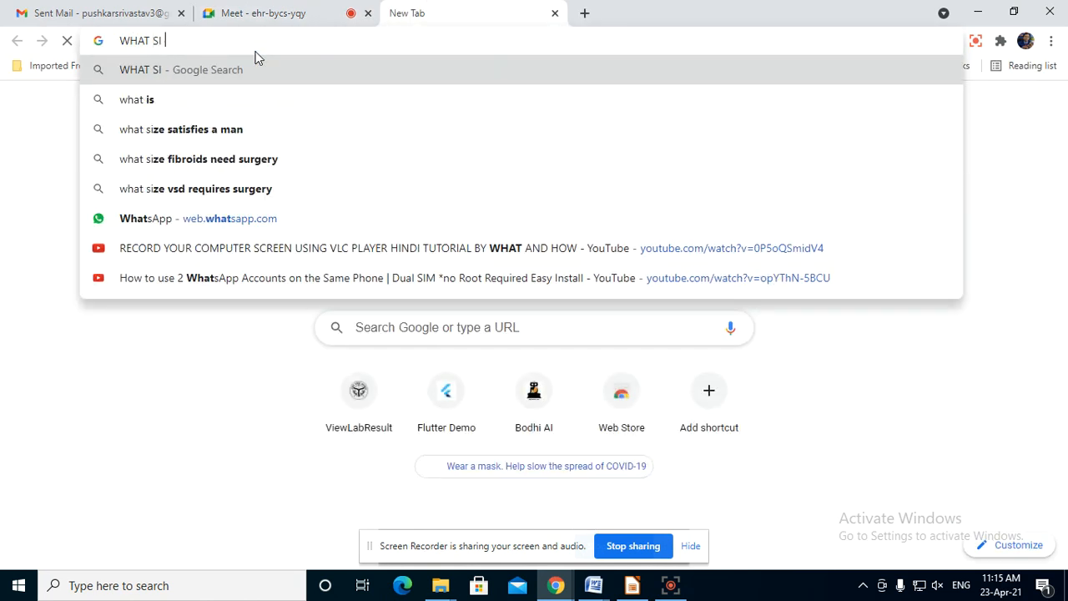
key("BackSpace")
key("BackSpace")
type("IS COM")
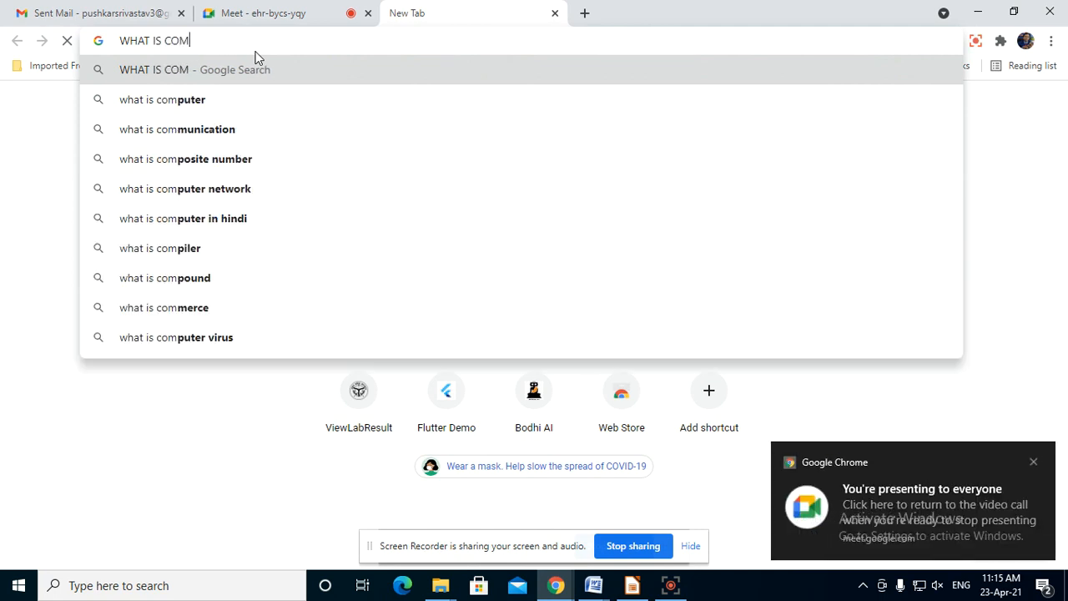
key("Down")
key("Return")
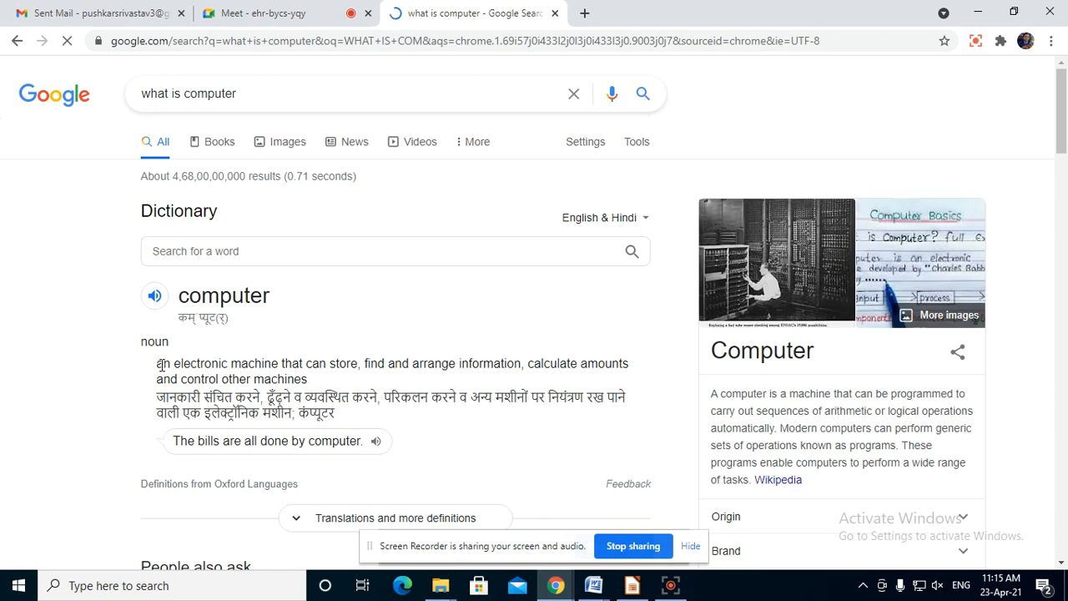
Copy the English dictionary definition of computer from the search results and paste it onto slide 1 in LibreOffice Impress.
left_click_drag(156, 368, 317, 380)
right_click(297, 382)
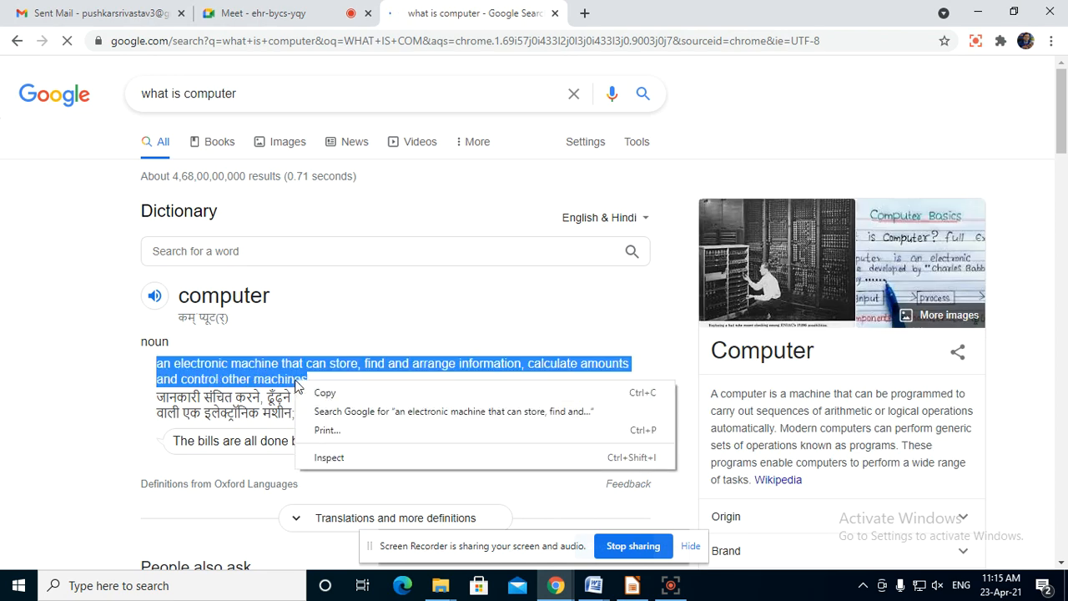
left_click(324, 393)
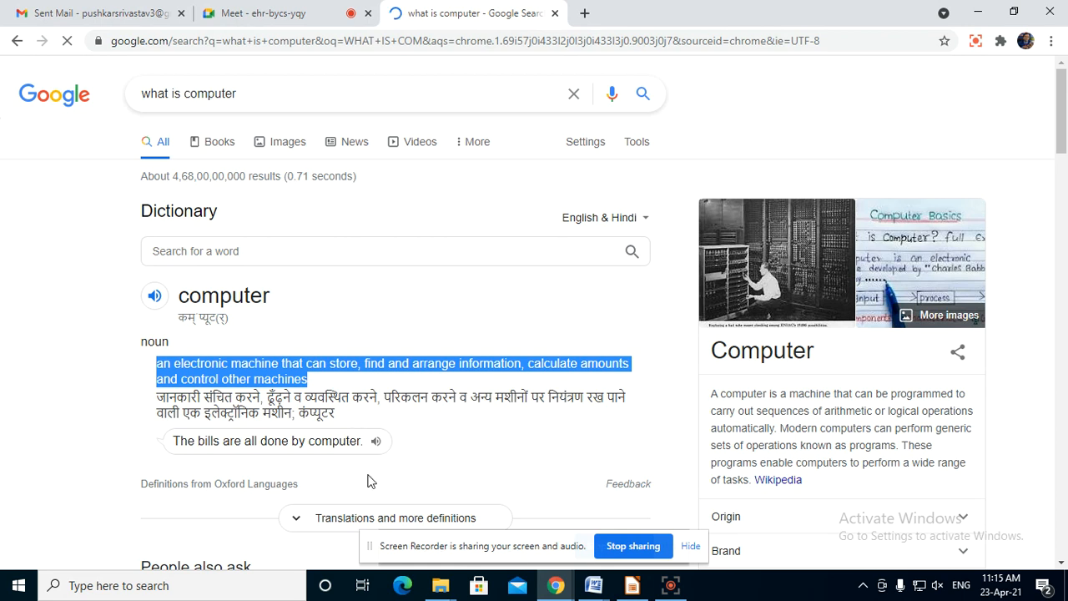
left_click(630, 587)
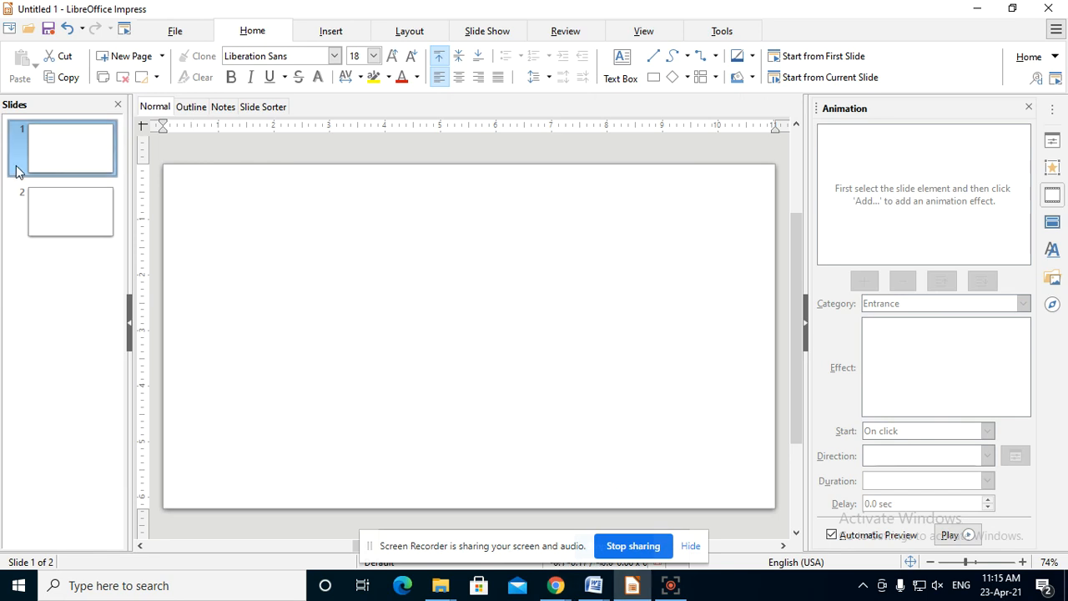
right_click(261, 205)
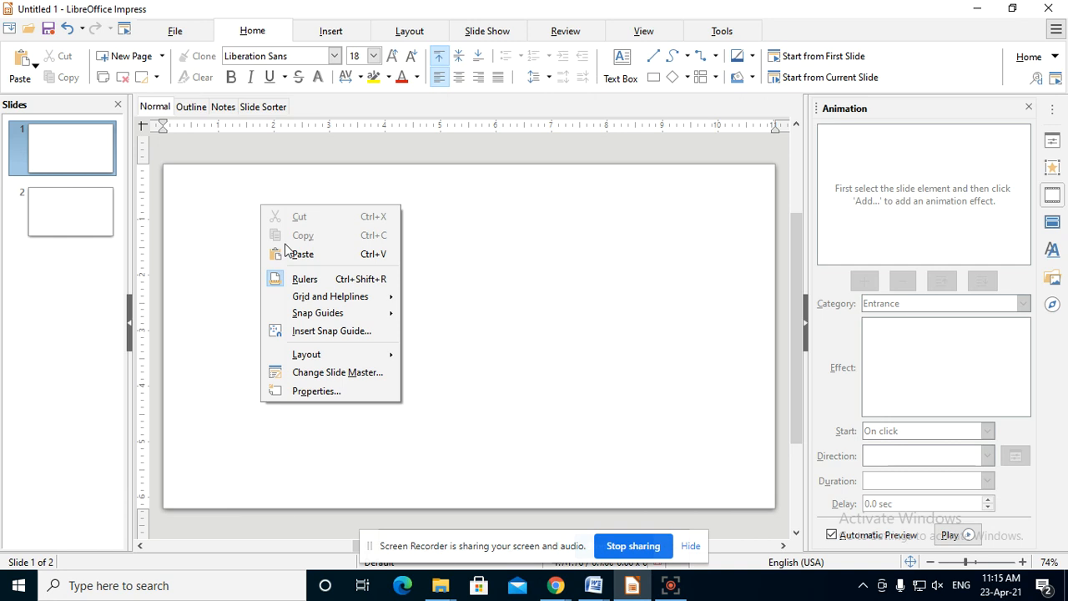
left_click(319, 255)
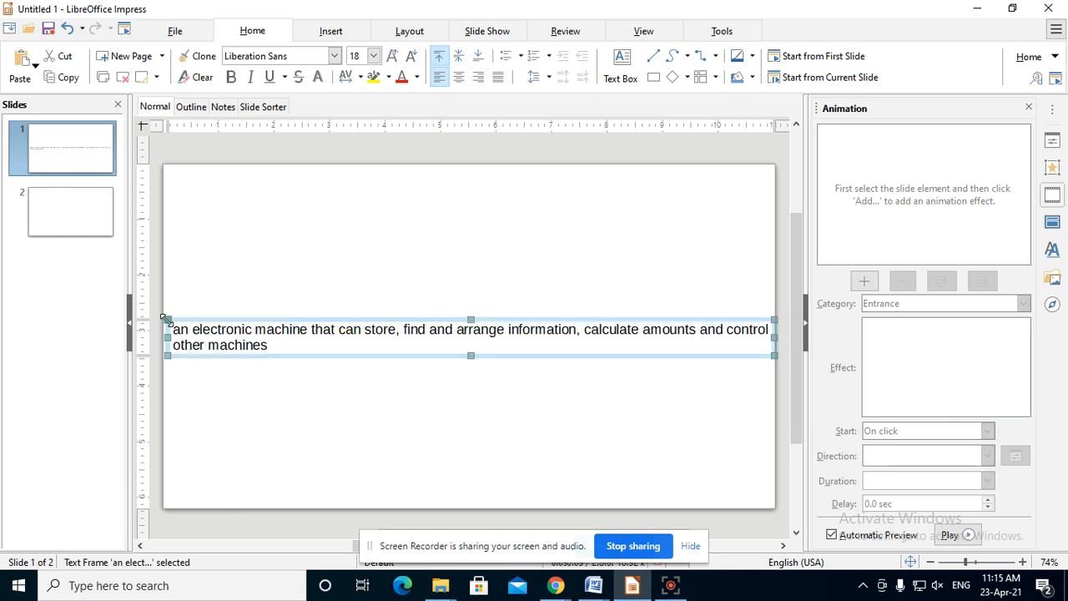
Move the definition text box up on slide 1 and resize it so its text spans most of the slide width.
left_click_drag(241, 325, 231, 288)
left_click(464, 359)
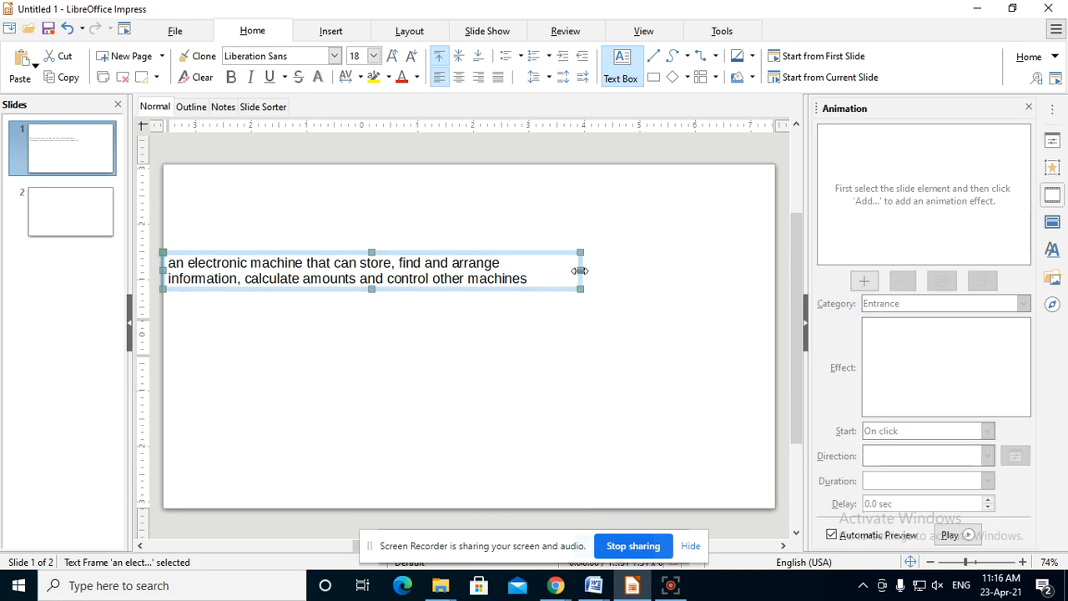
left_click_drag(582, 269, 686, 266)
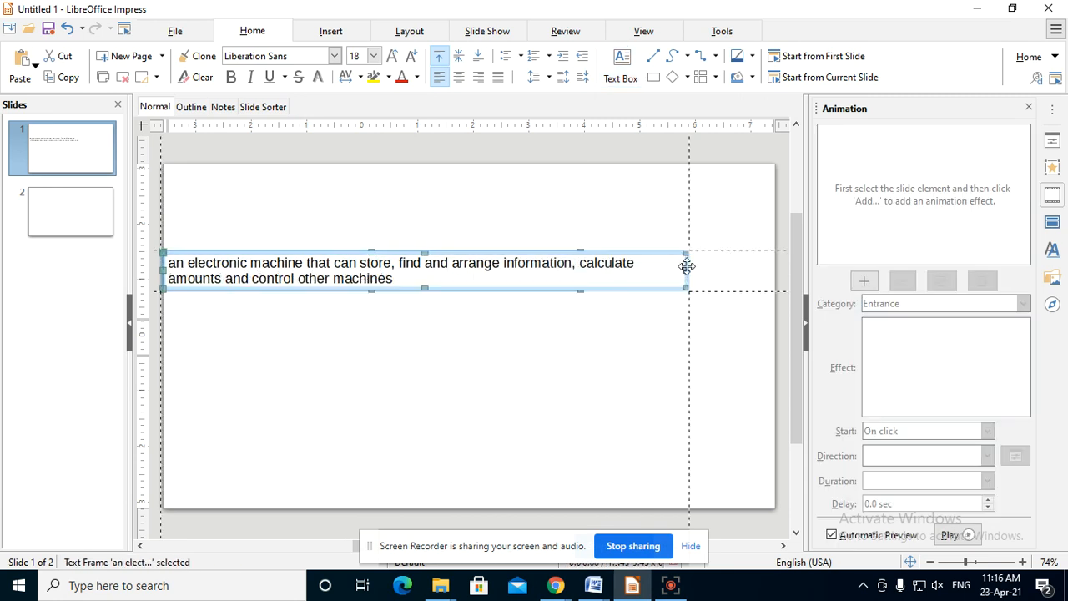
left_click(233, 245)
left_click(231, 270)
left_click(234, 216)
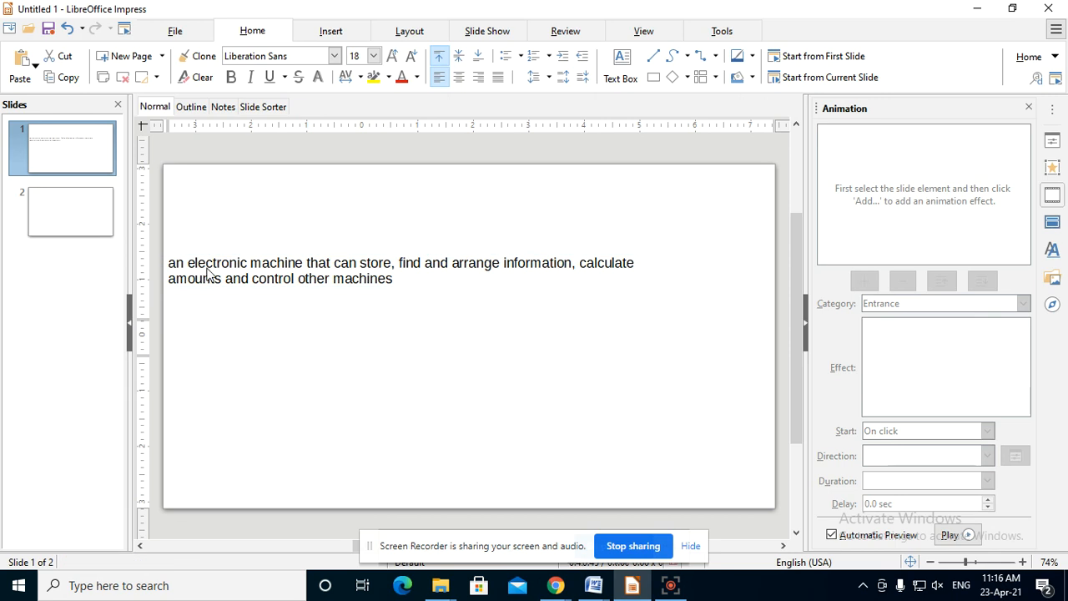
Switch back to the Google results in Chrome and copy the query "what is computer" from the search box.
mouse_move(555, 585)
left_click(420, 492)
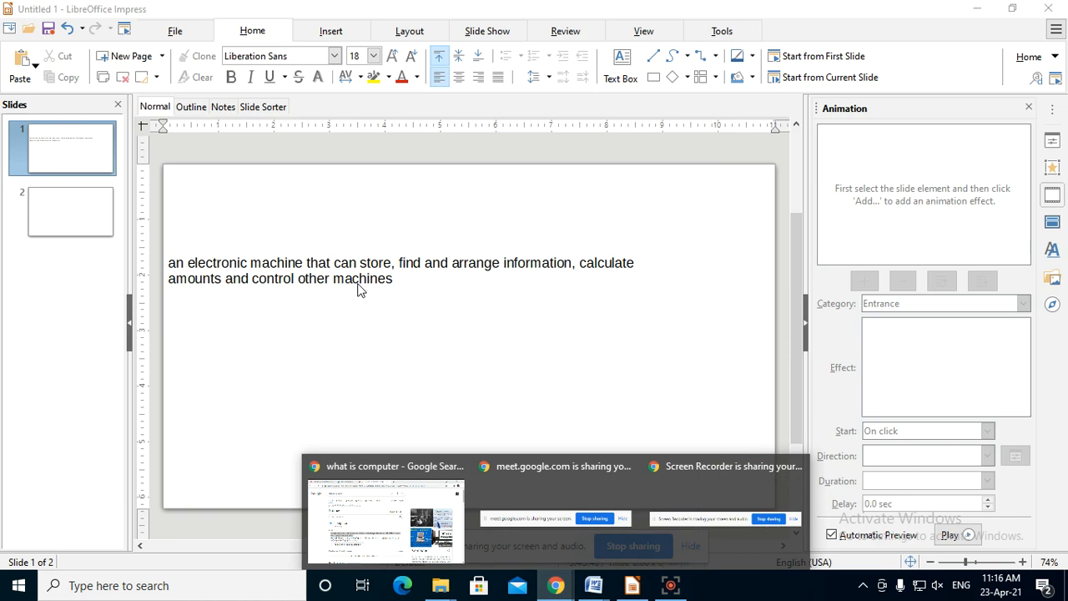
left_click(380, 476)
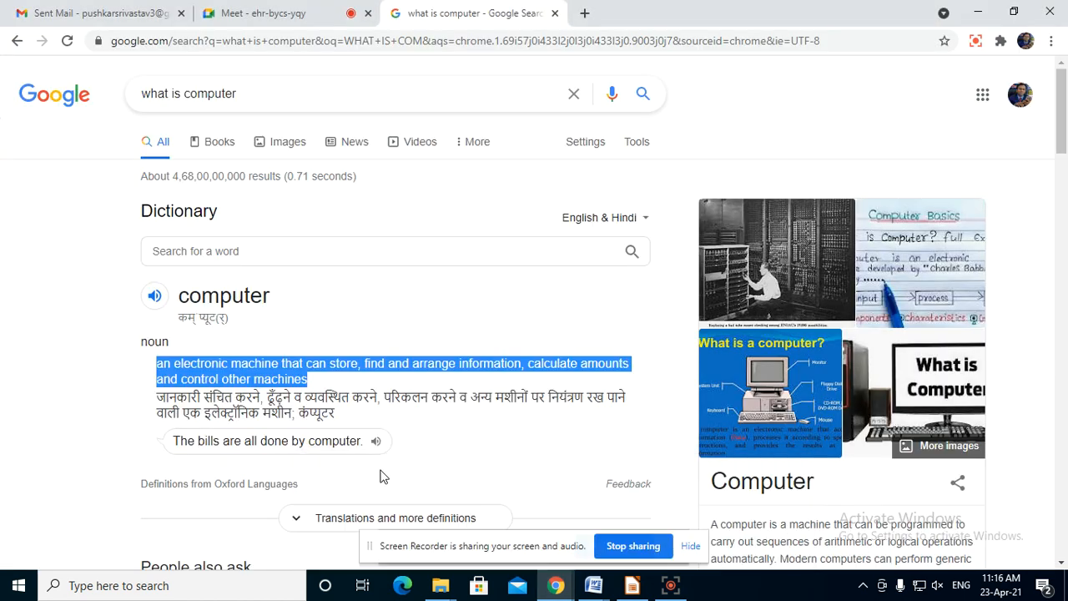
left_click(242, 94)
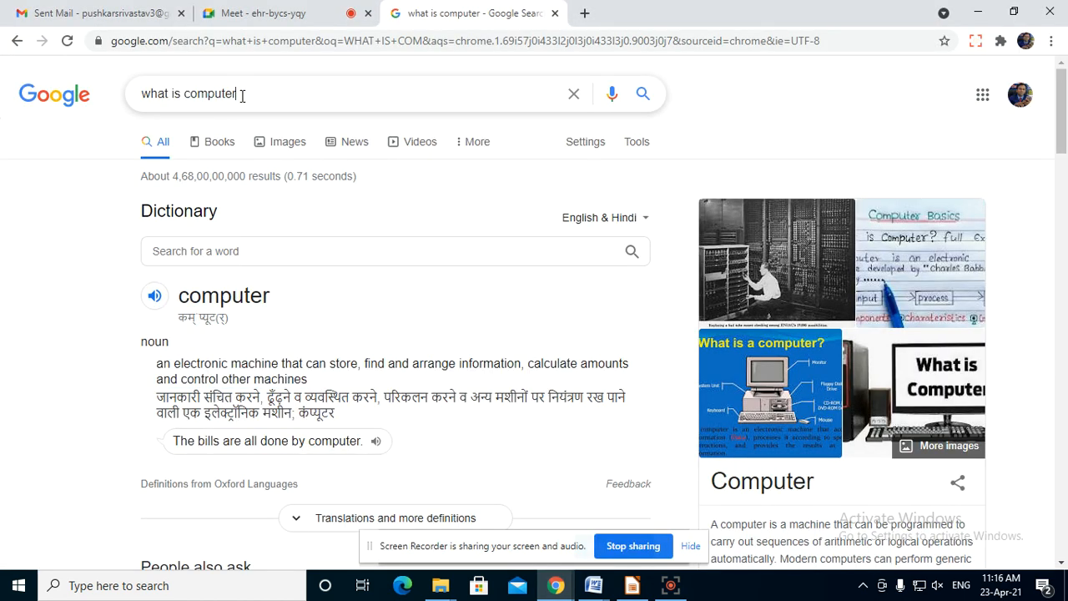
left_click_drag(241, 94, 136, 100)
right_click(197, 97)
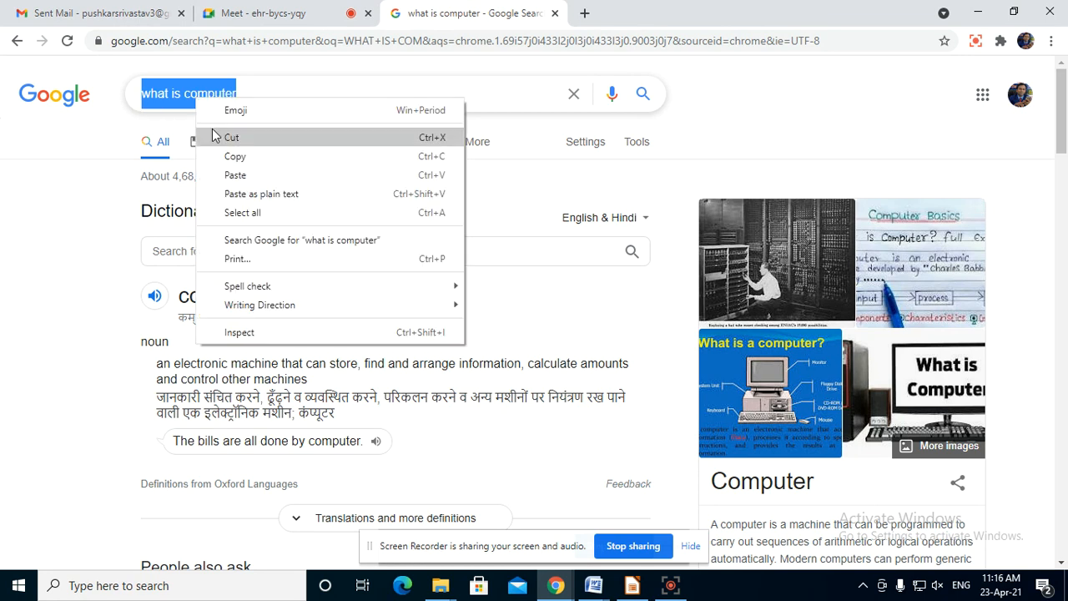
left_click(243, 157)
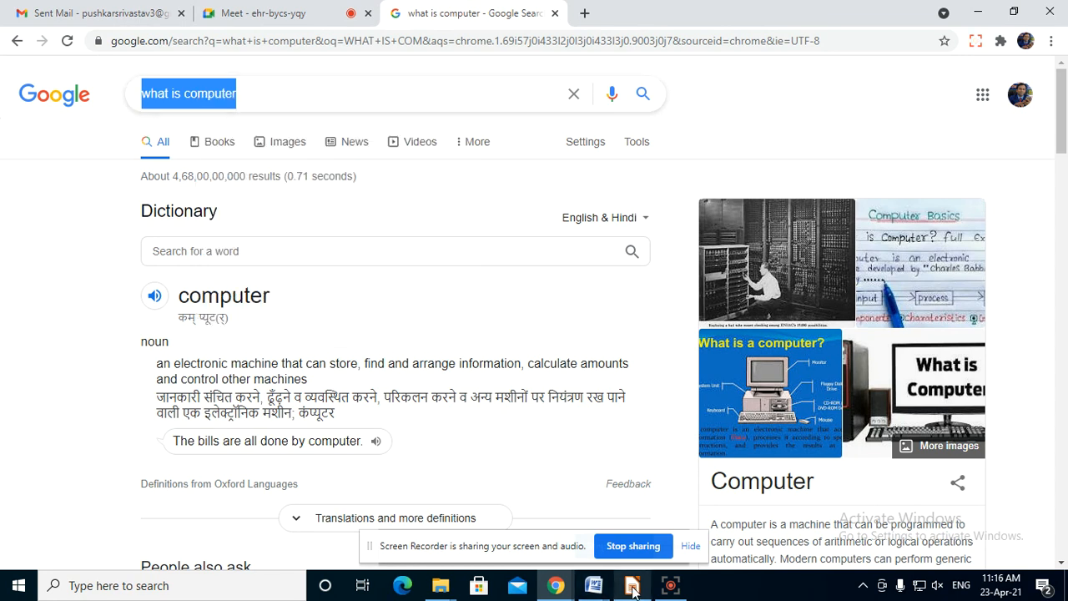
Paste the copied question at the upper-left corner of slide 1 in LibreOffice Impress and widen its text box.
left_click(632, 586)
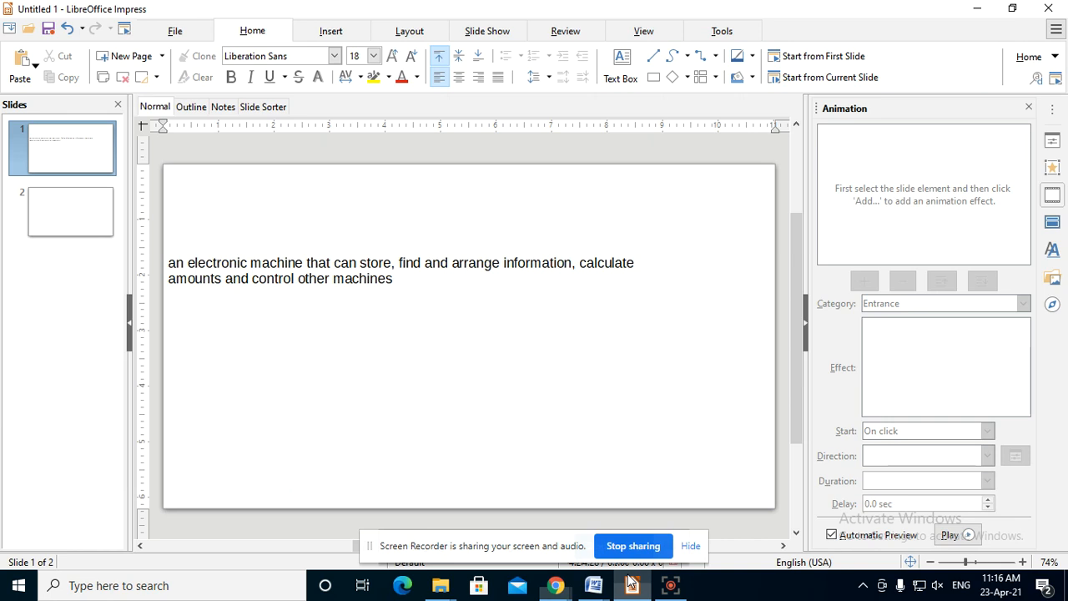
key("ctrl+v")
left_click_drag(446, 337, 189, 188)
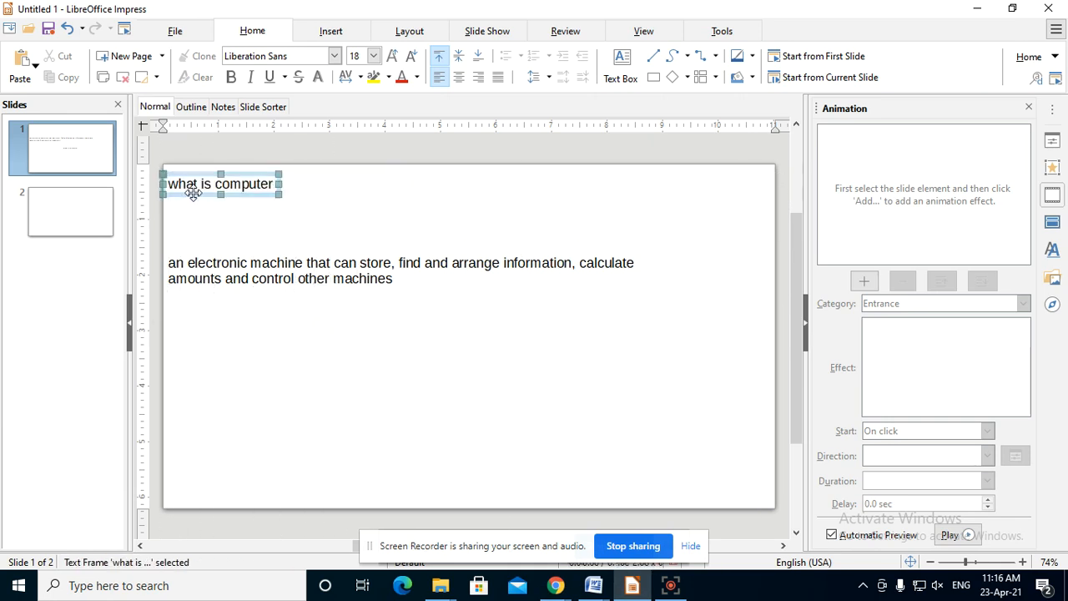
left_click_drag(281, 182, 402, 183)
Edit the question text above the definition so that it begins with a capital letter, as "What".
left_click(276, 183)
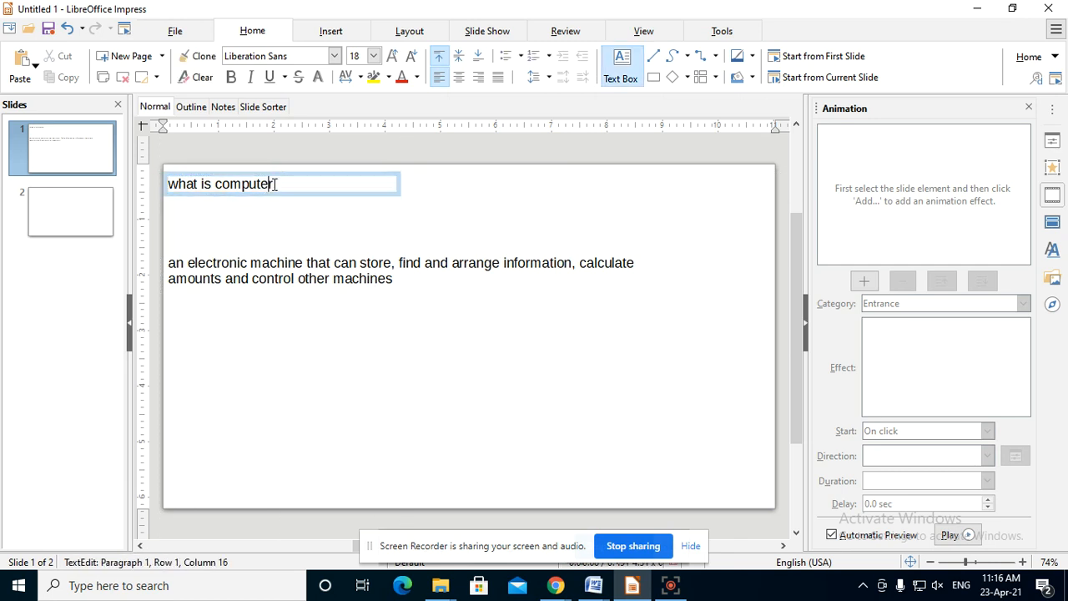
left_click(277, 184)
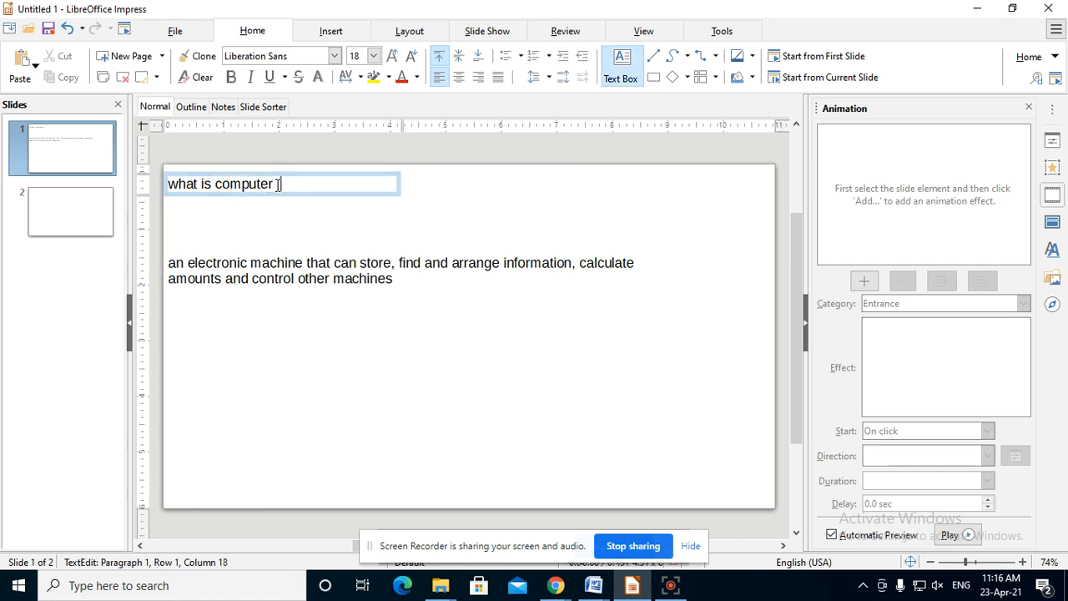
left_click(199, 184)
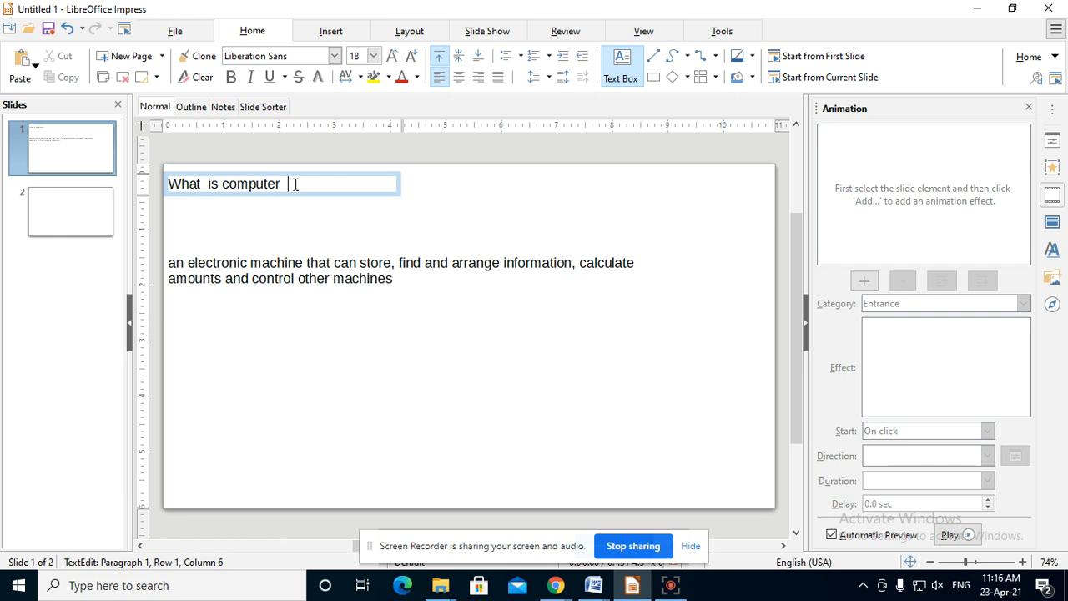
left_click(389, 185)
Move the definition text box up so it sits directly below the "What is computer" heading.
left_click(309, 276)
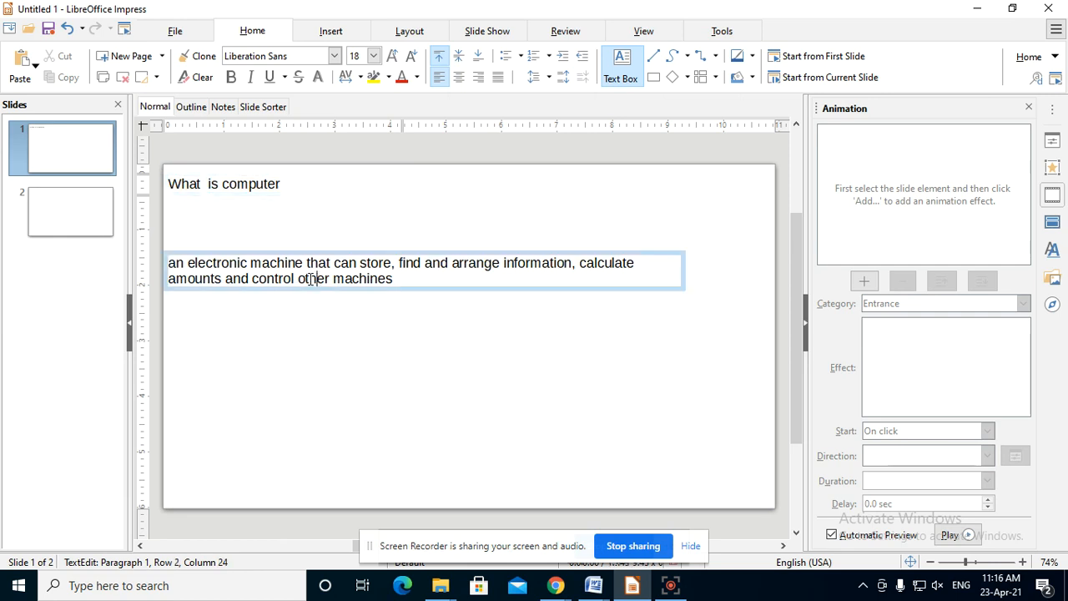
left_click_drag(301, 281, 309, 239)
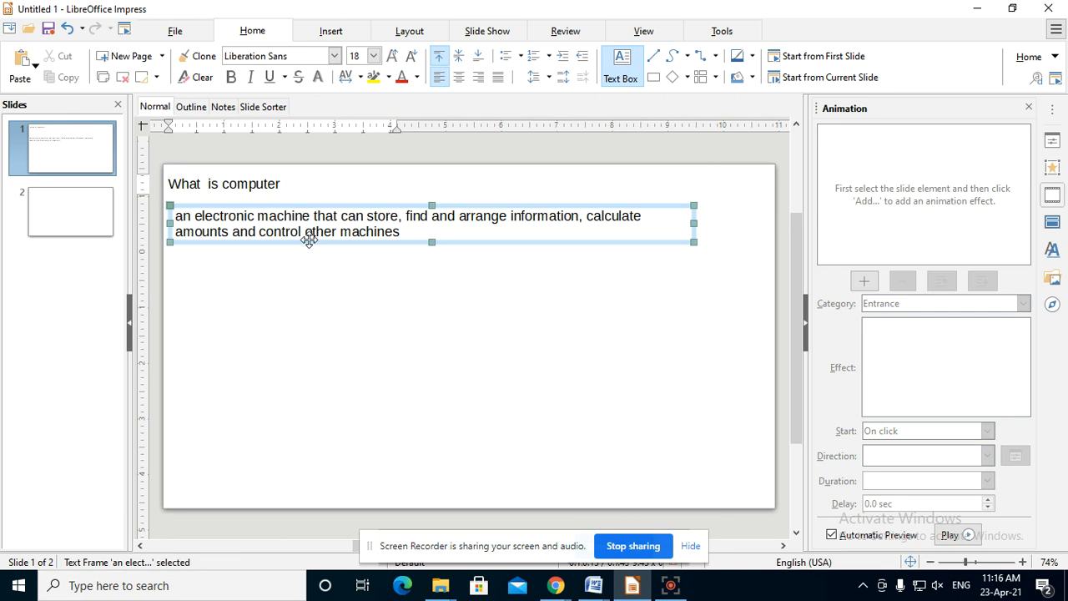
left_click(260, 187)
left_click(311, 287)
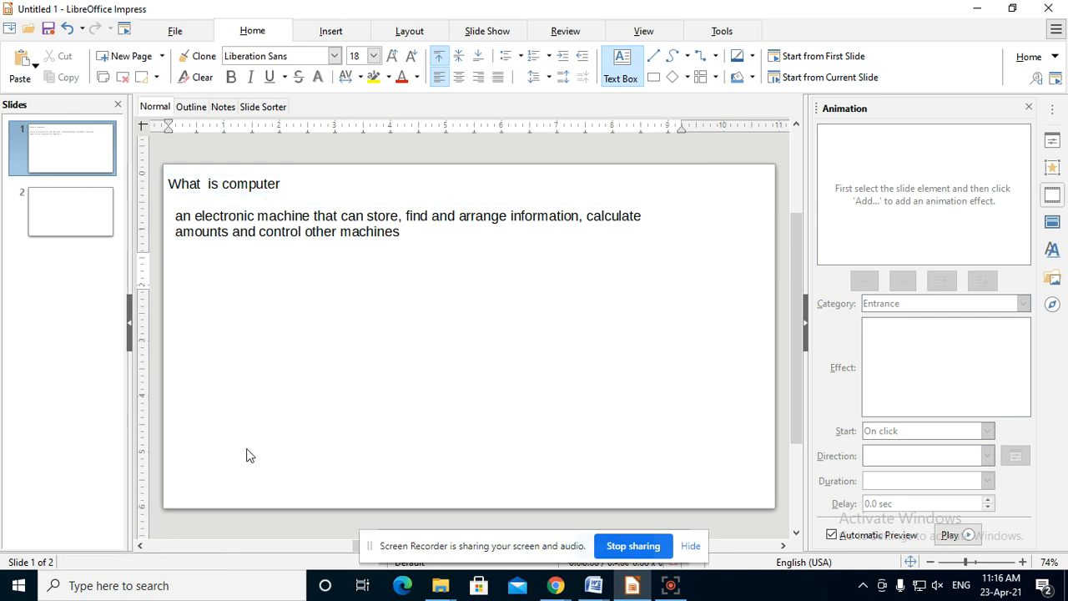
left_click(107, 179)
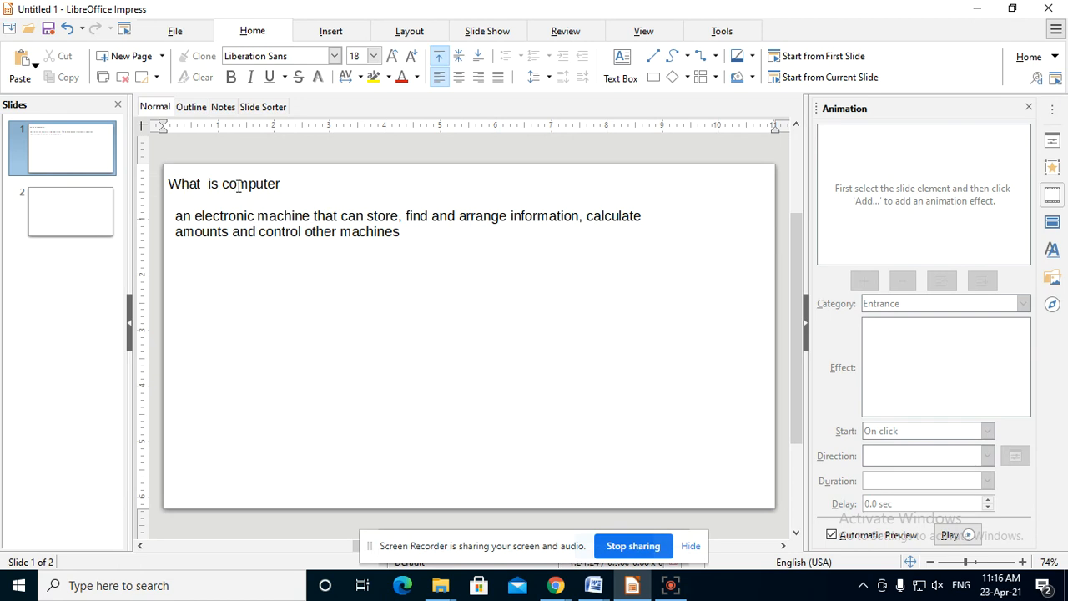
left_click(203, 223)
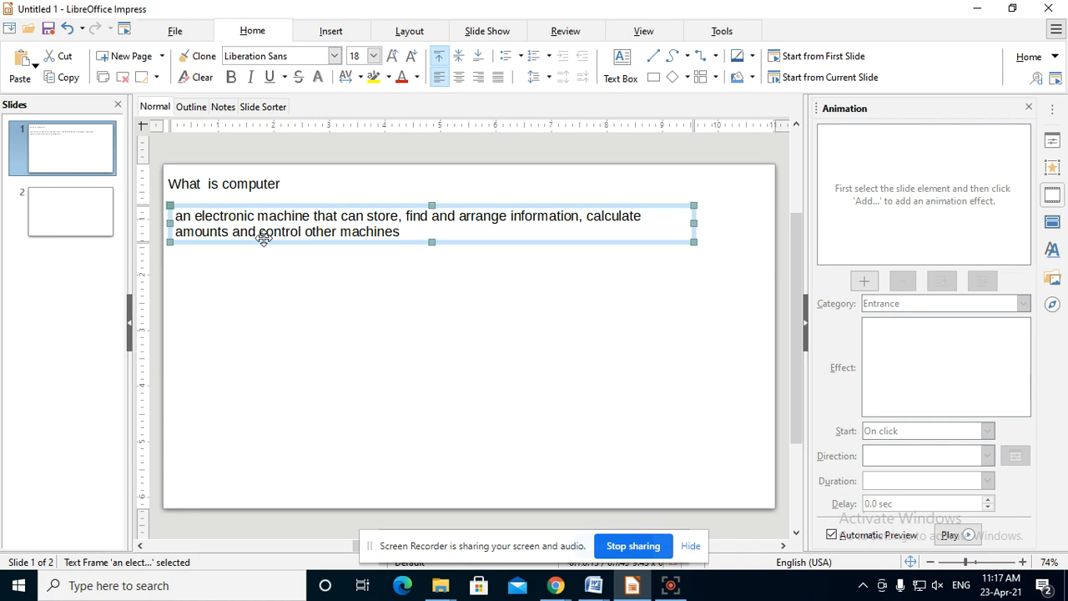
left_click(162, 58)
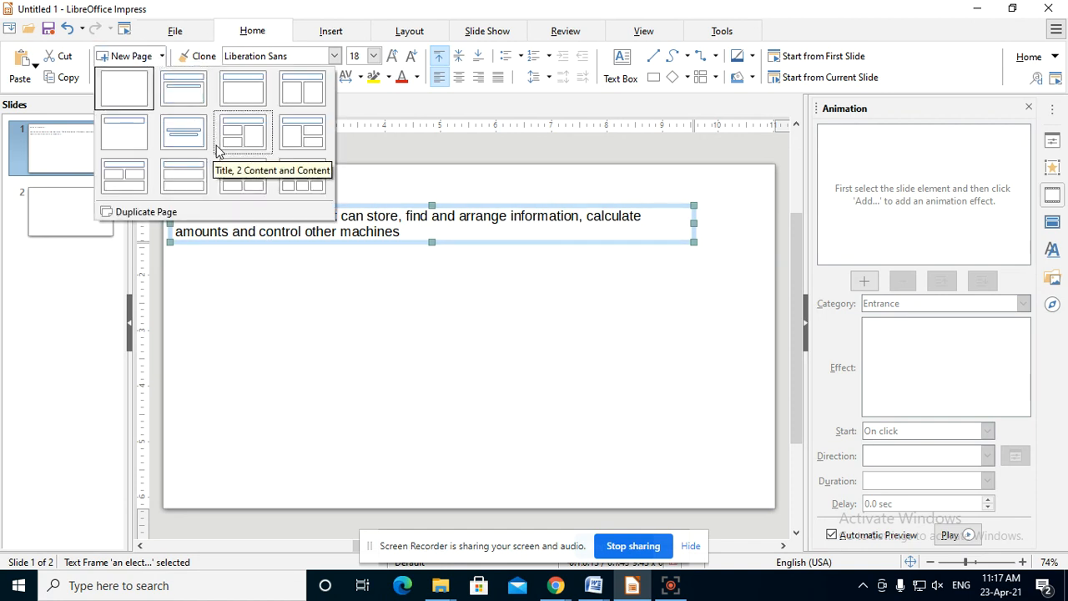
left_click(357, 344)
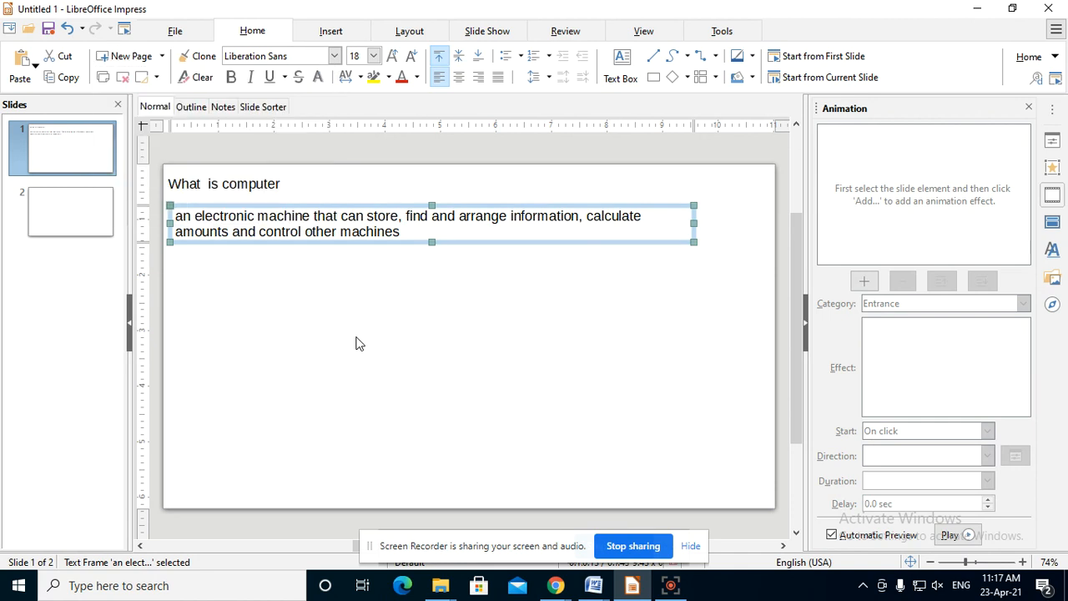
left_click(276, 316)
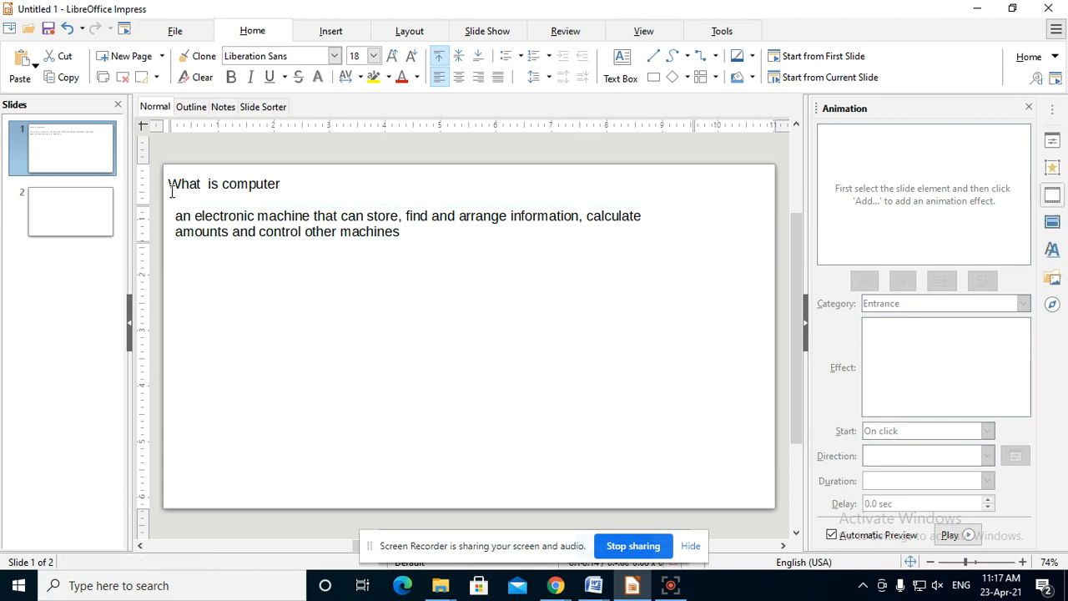
left_click(235, 183)
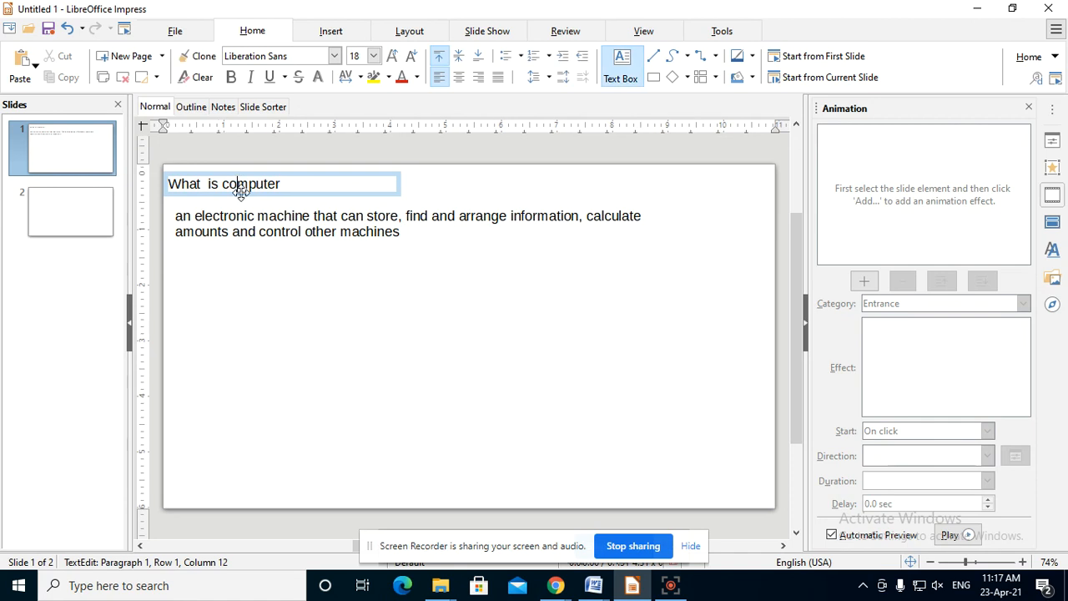
left_click(334, 222)
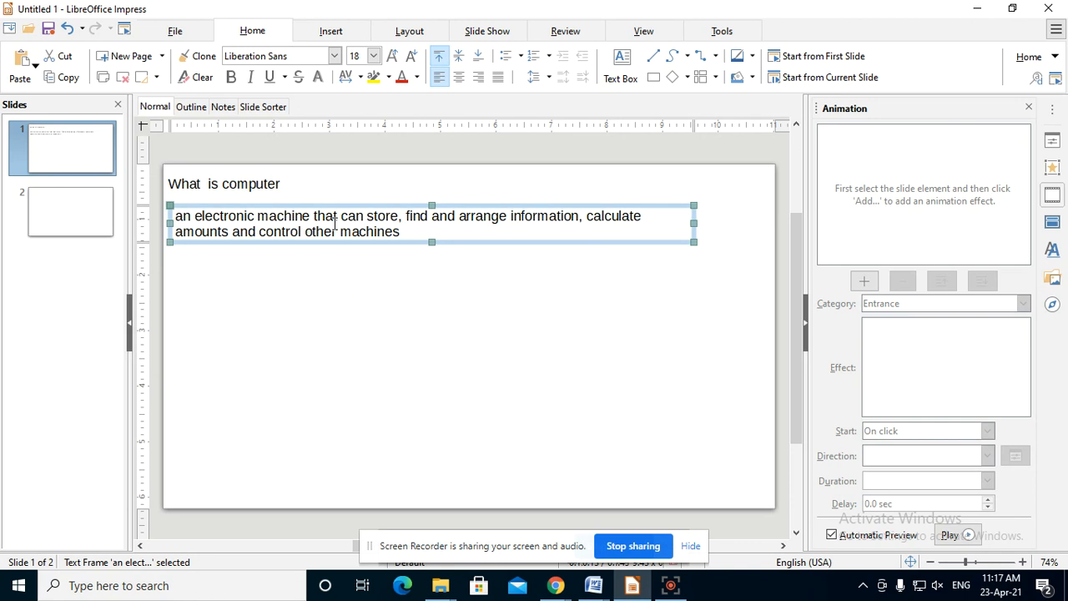
left_click(350, 305)
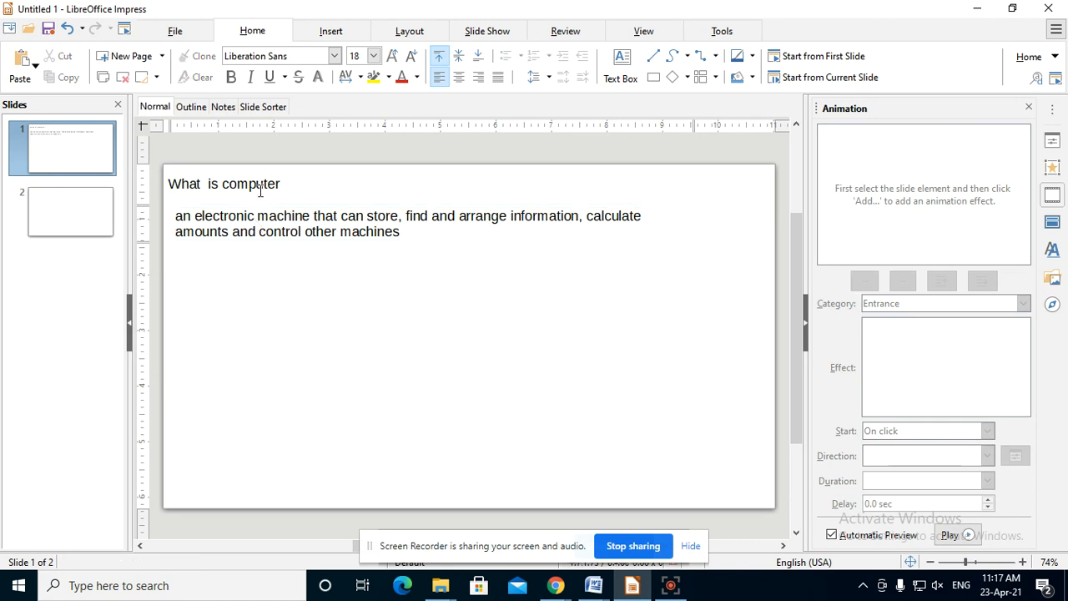
Add an animation effect from the Entrance category to the "What is computer" heading text box on slide 1.
left_click(261, 190)
left_click(239, 187)
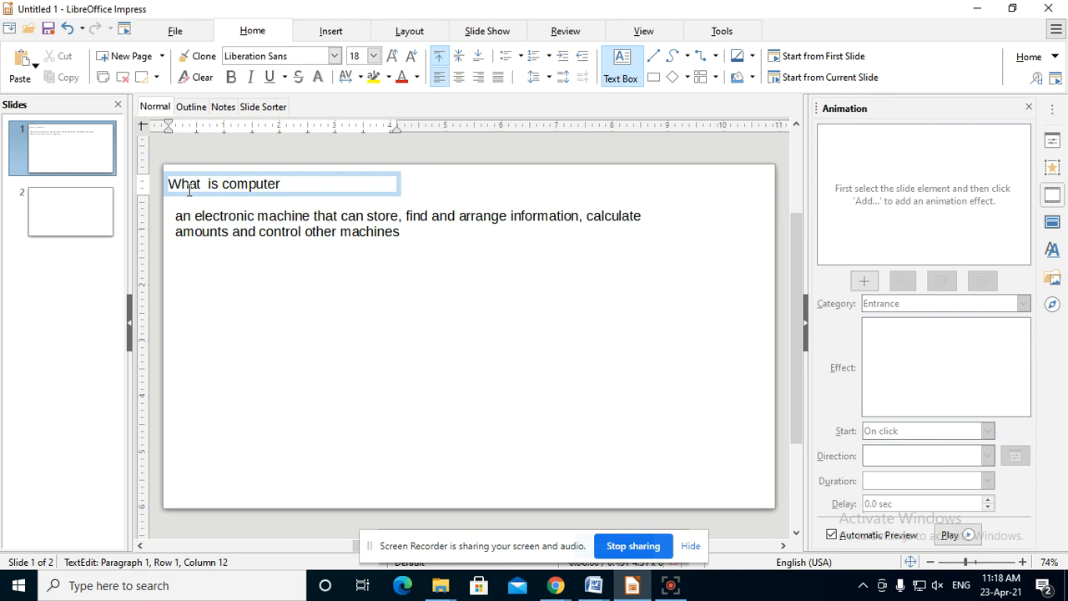
left_click(205, 193)
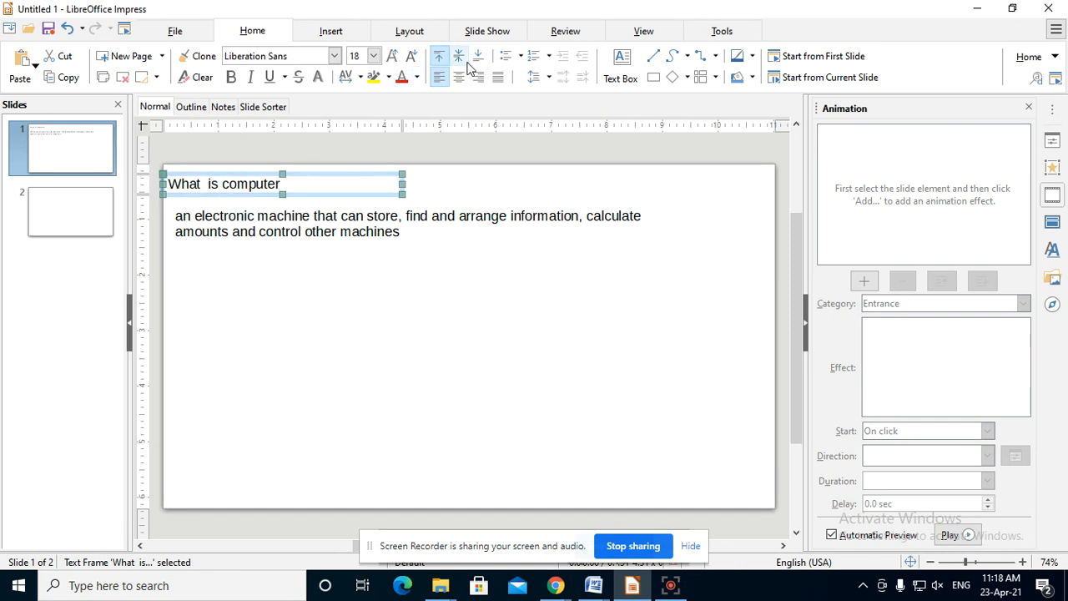
left_click(493, 31)
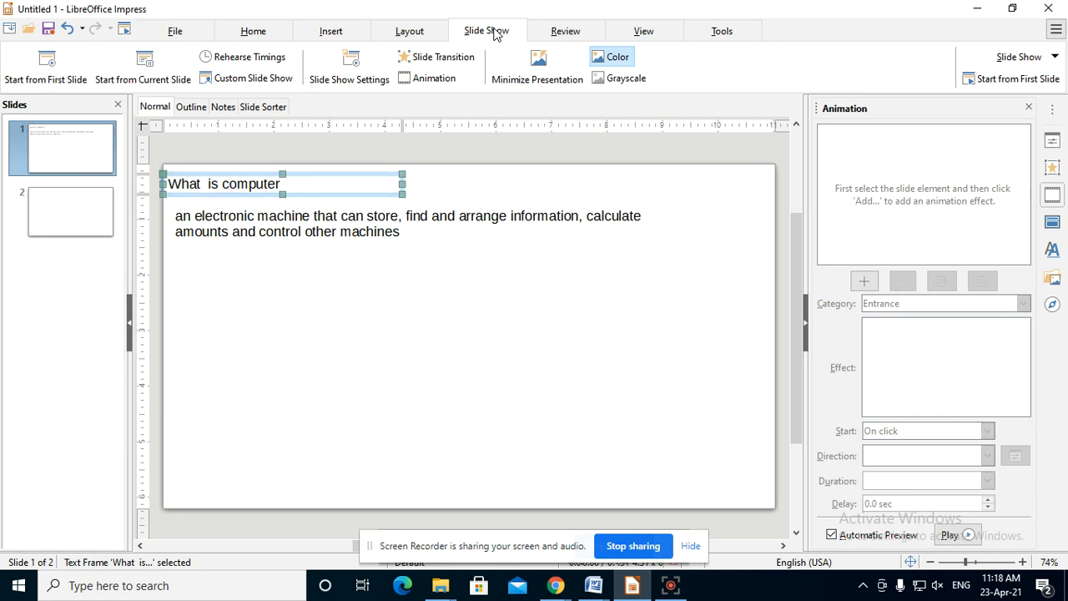
left_click(434, 83)
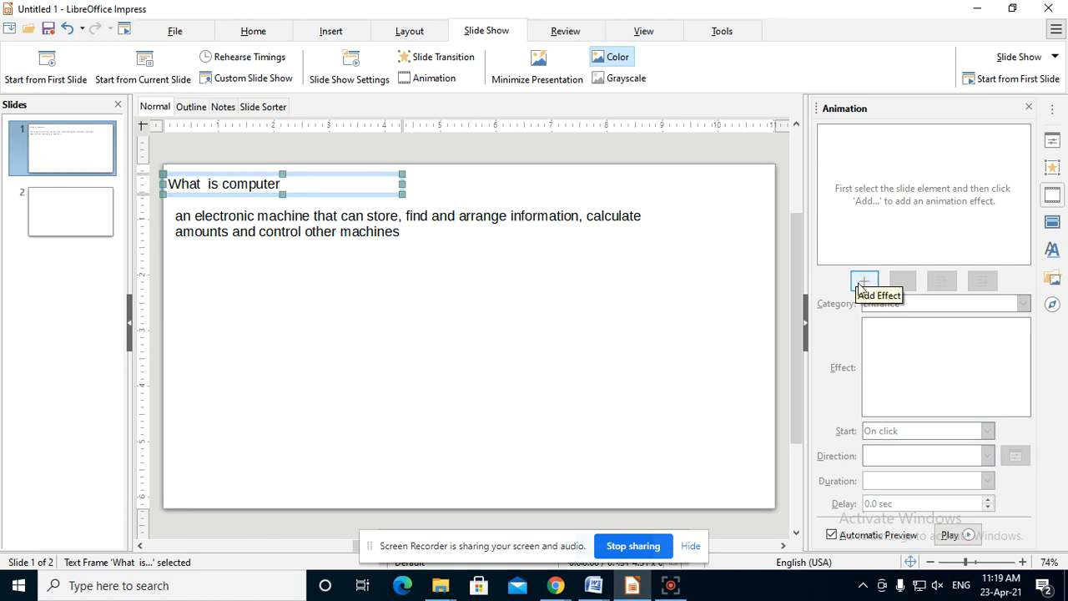
left_click(863, 284)
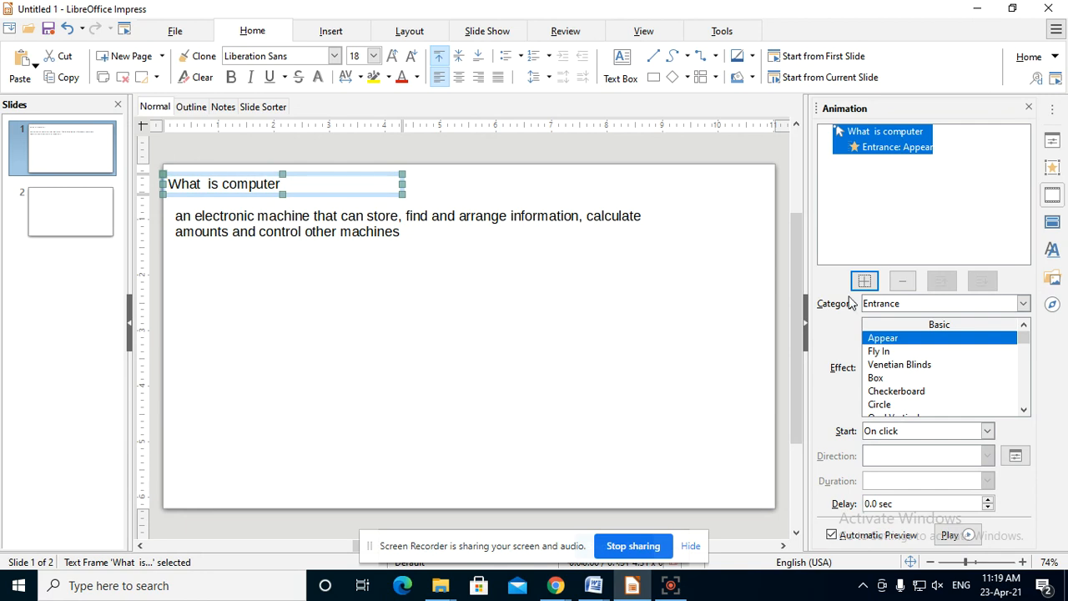
left_click(993, 304)
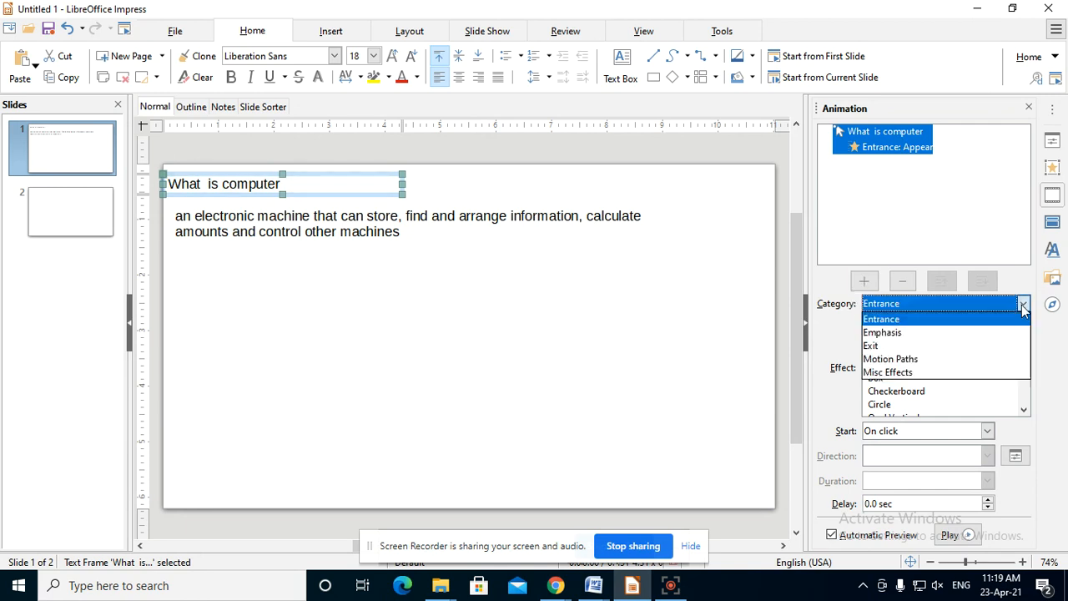
left_click(875, 322)
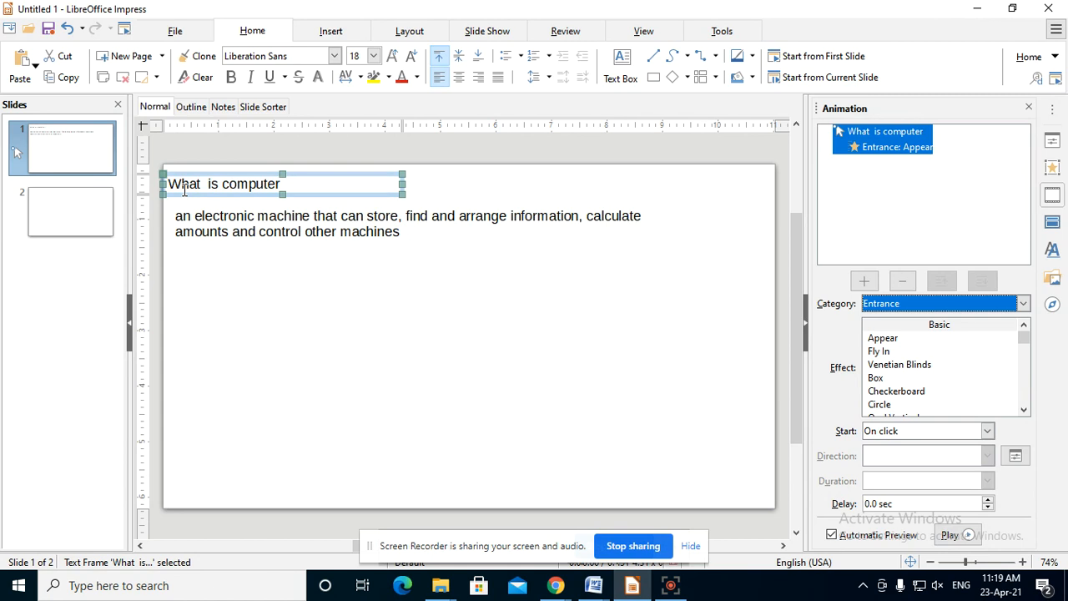
Try the Appear, Fly In, Box and Checkerboard effects on the heading's entrance animation and settle on Circle.
left_click(883, 341)
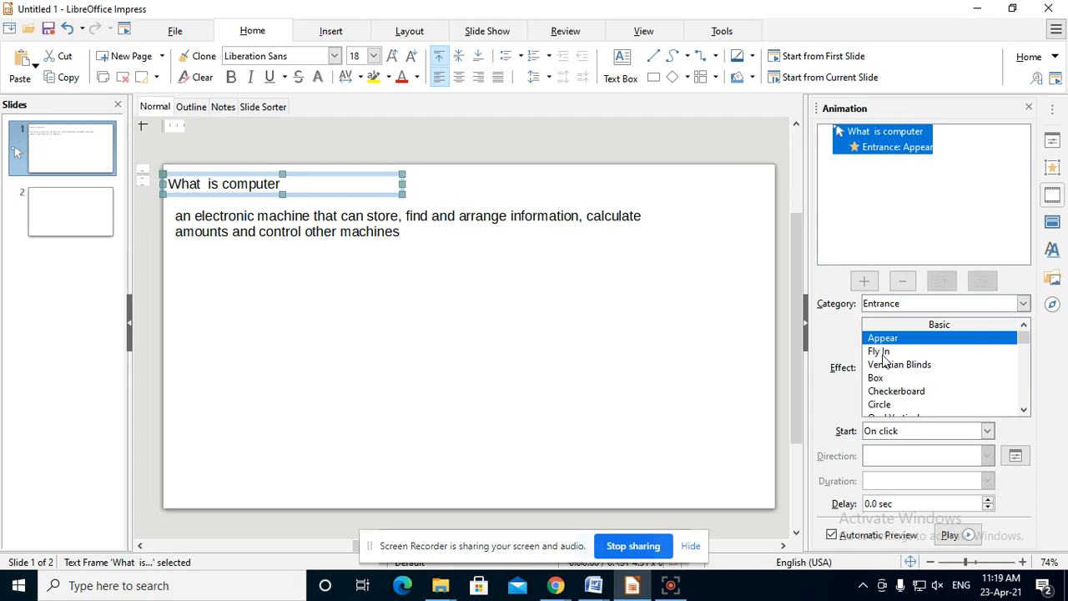
left_click(883, 351)
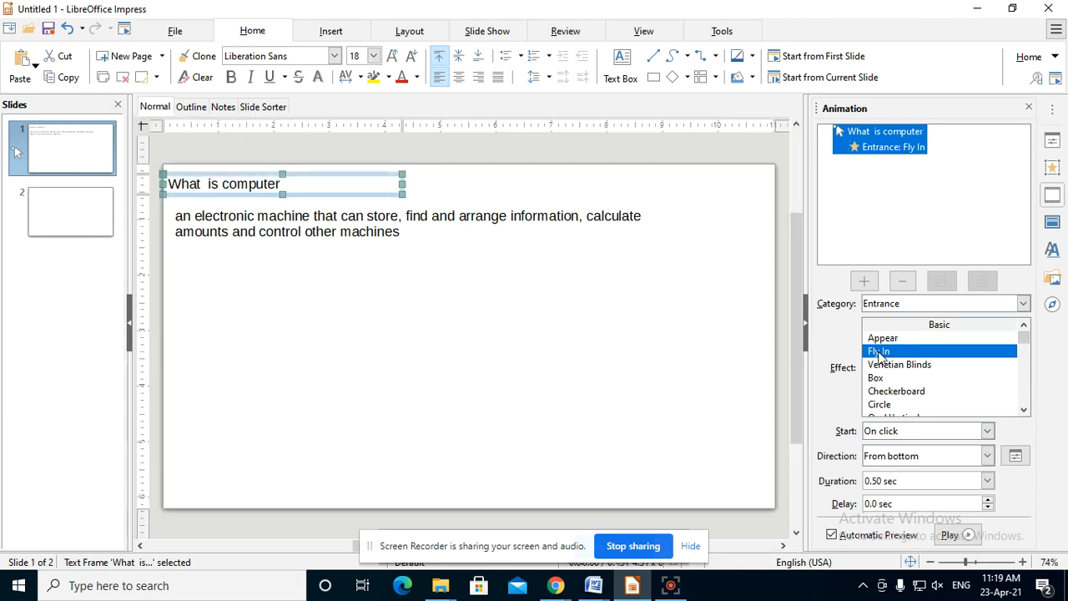
left_click(879, 352)
left_click(878, 379)
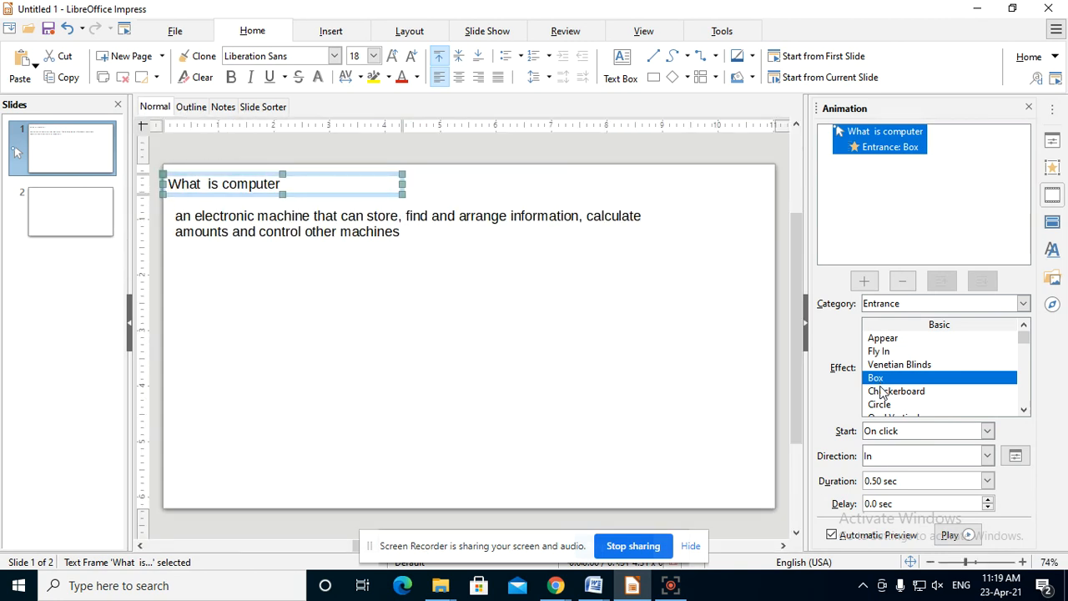
left_click(882, 394)
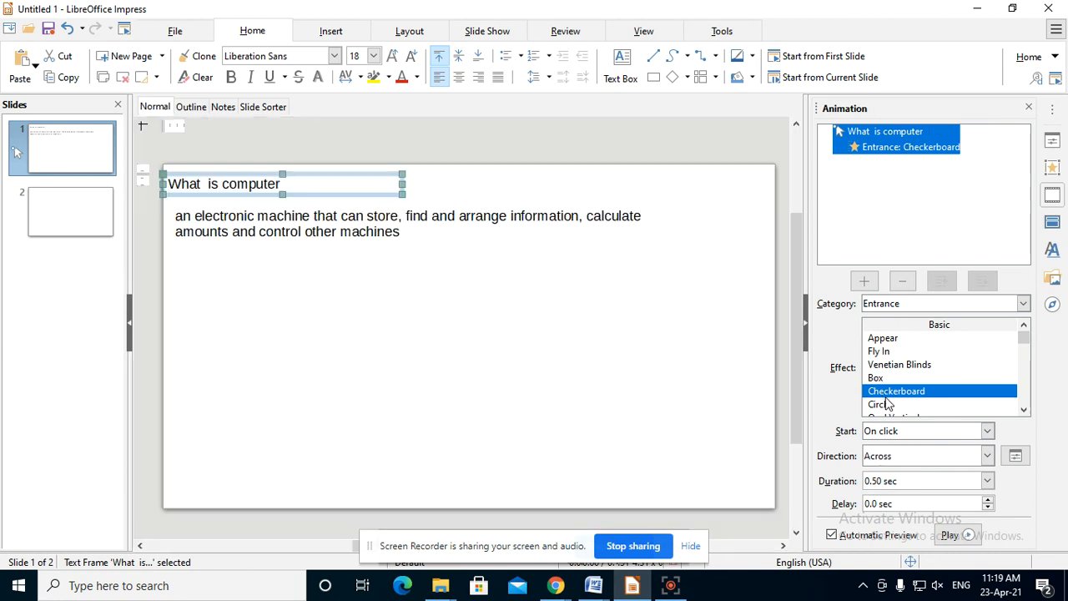
left_click(883, 405)
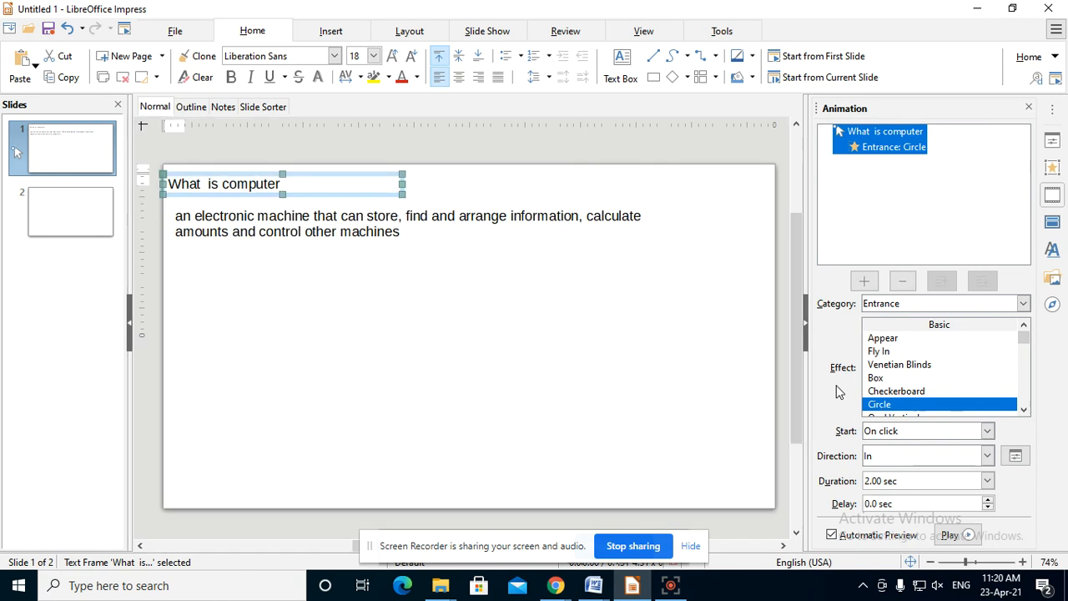
left_click(884, 406)
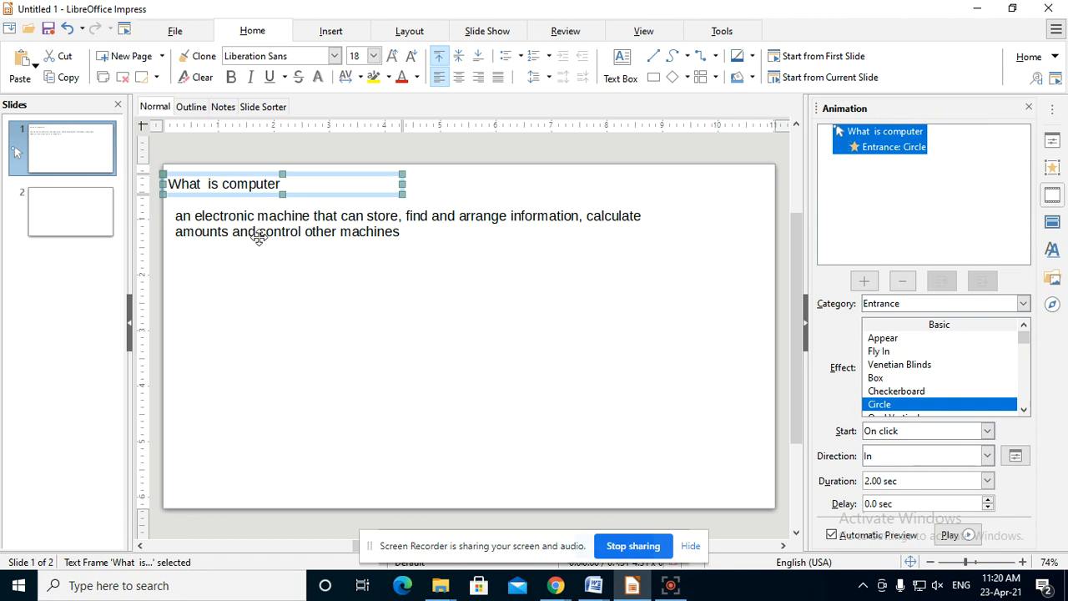
Add an entrance animation effect to the definition text box below the heading.
left_click(322, 216)
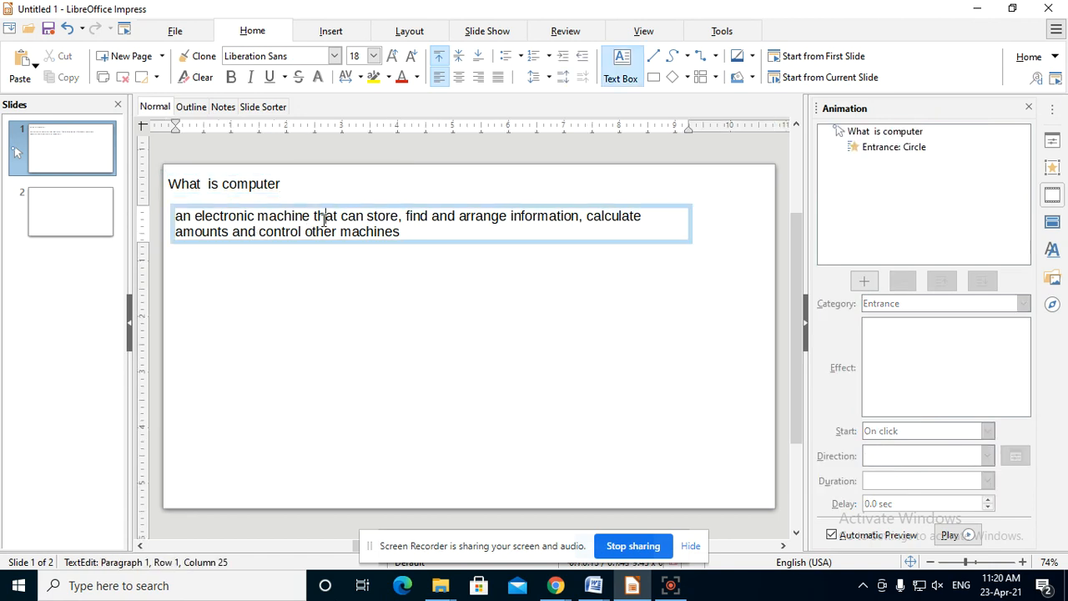
left_click(310, 243)
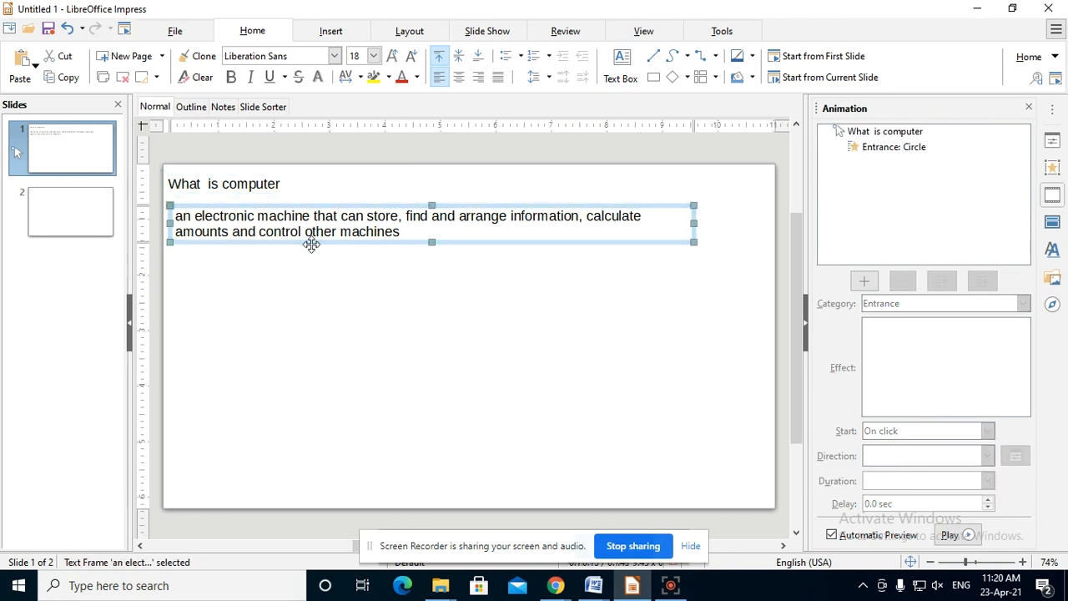
left_click(865, 281)
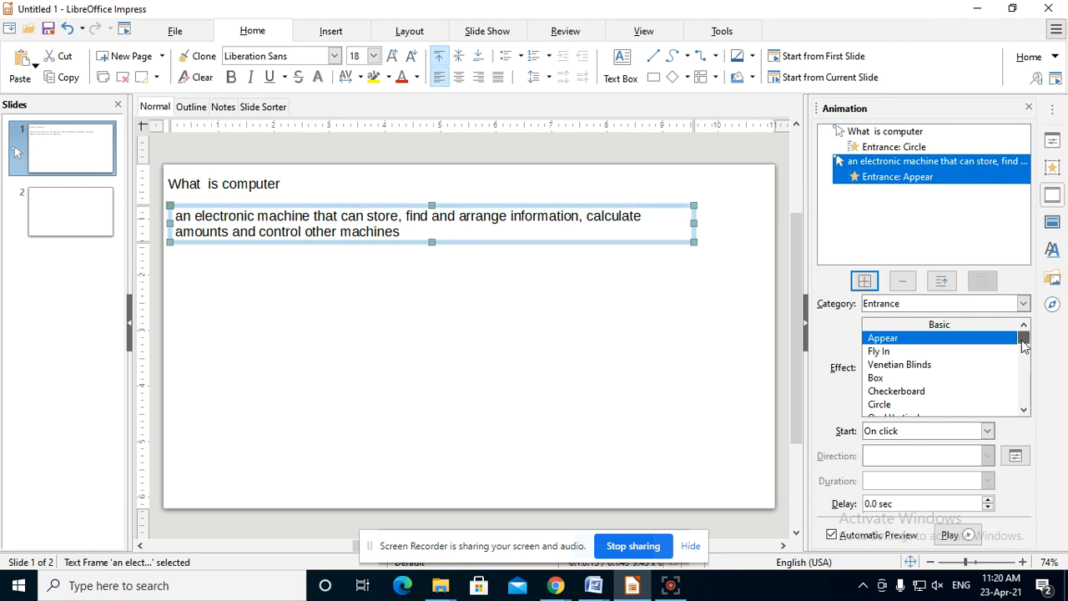
Try Dissolve In, Random Bars and Wipe on the definition's entrance animation and settle on Fade in and Swivel.
scroll(935, 367, "down", 3)
left_click(889, 364)
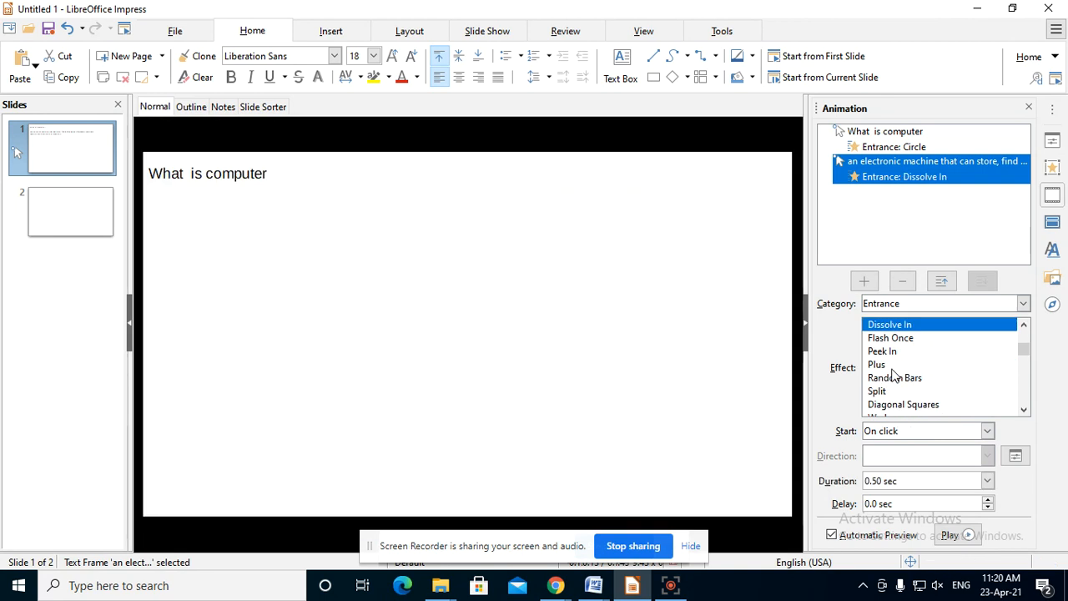
left_click(895, 380)
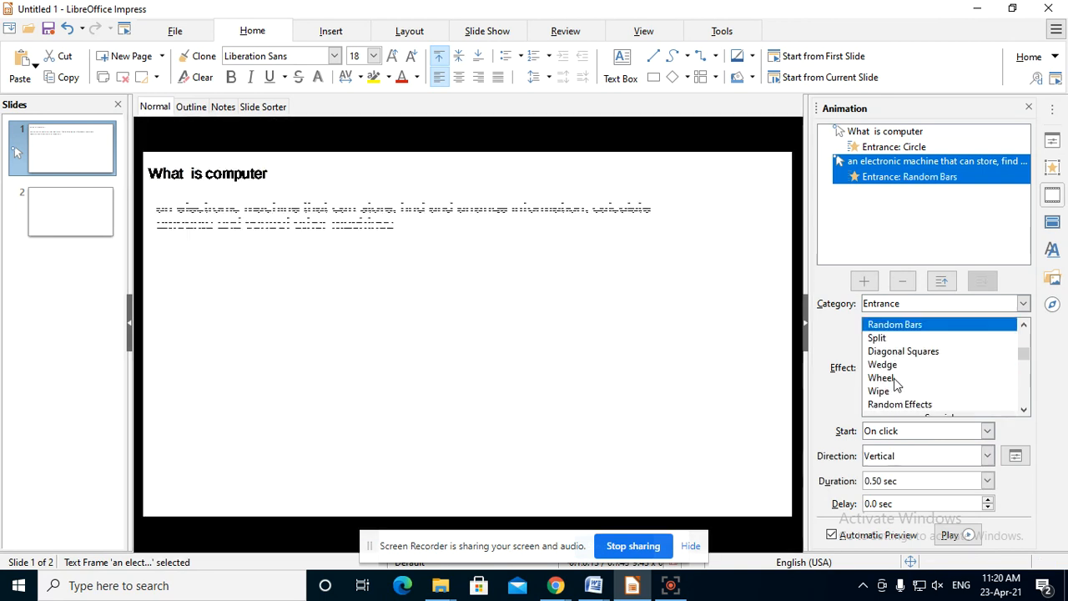
left_click(878, 390)
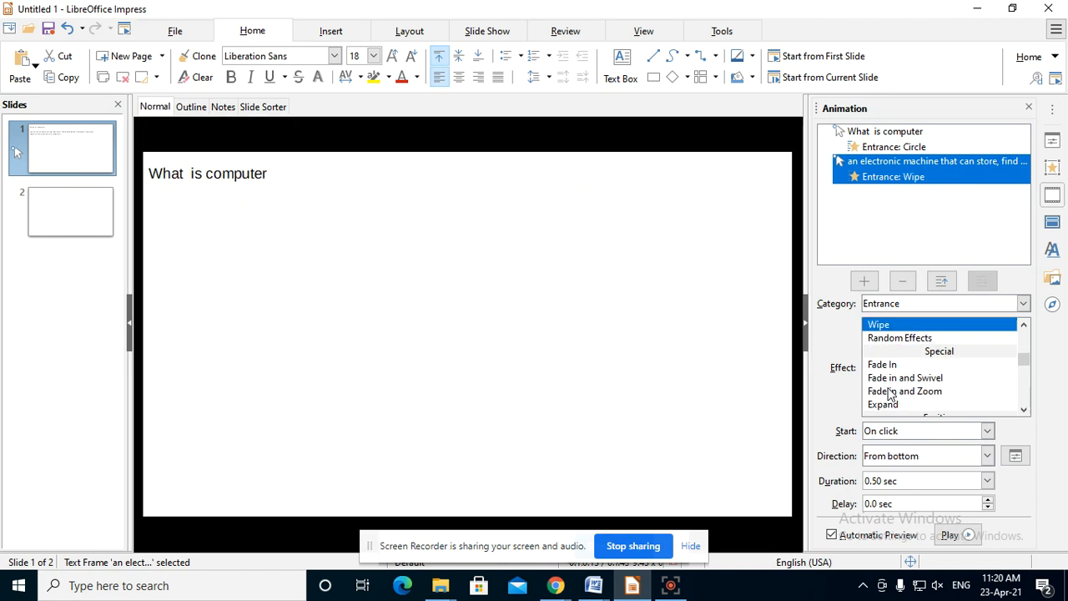
left_click(888, 380)
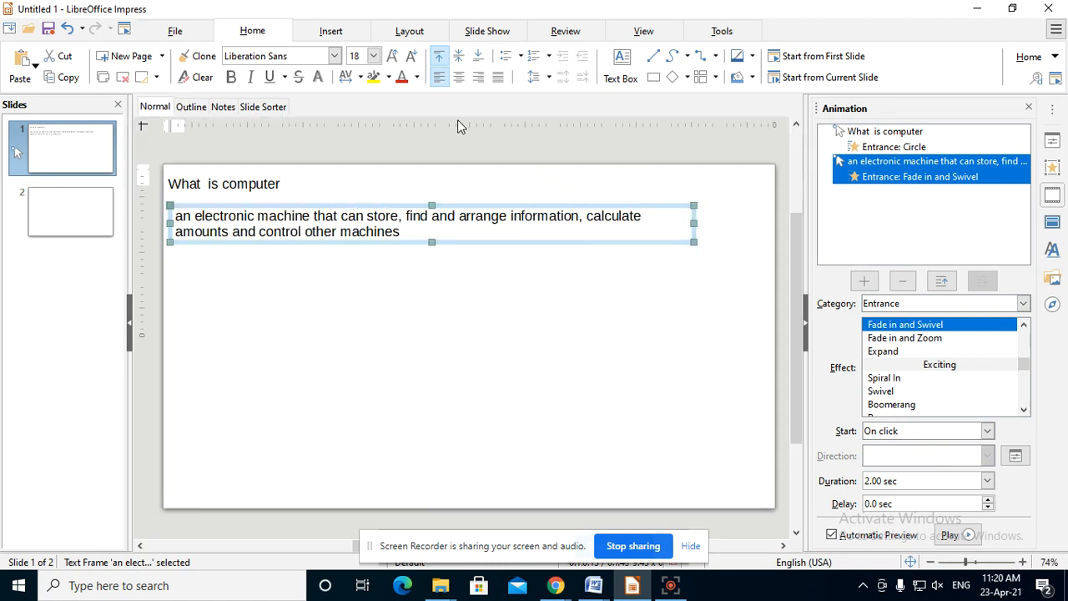
left_click(875, 366)
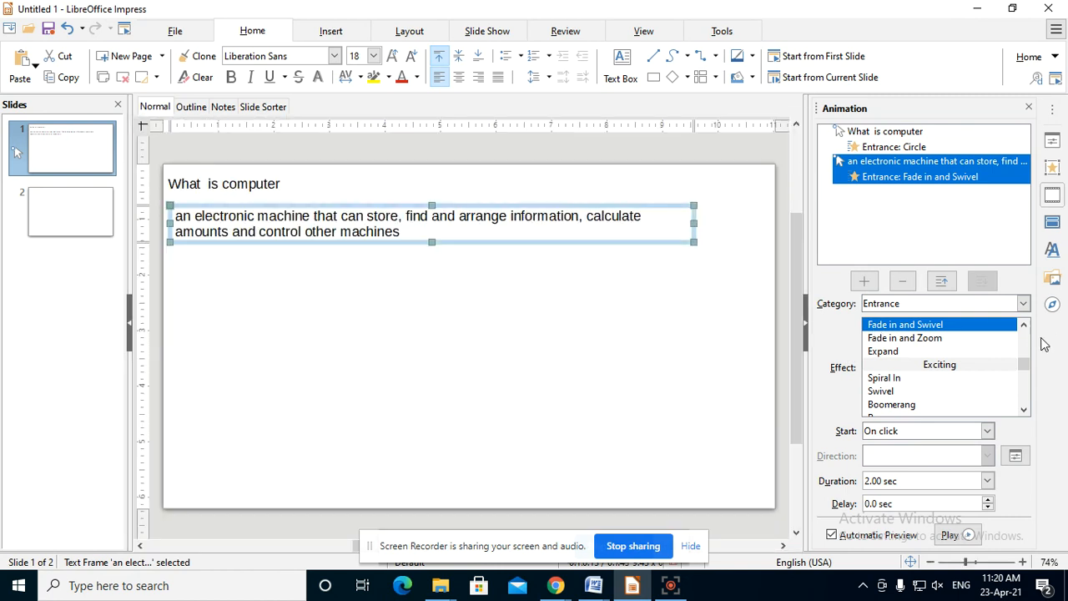
left_click(513, 313)
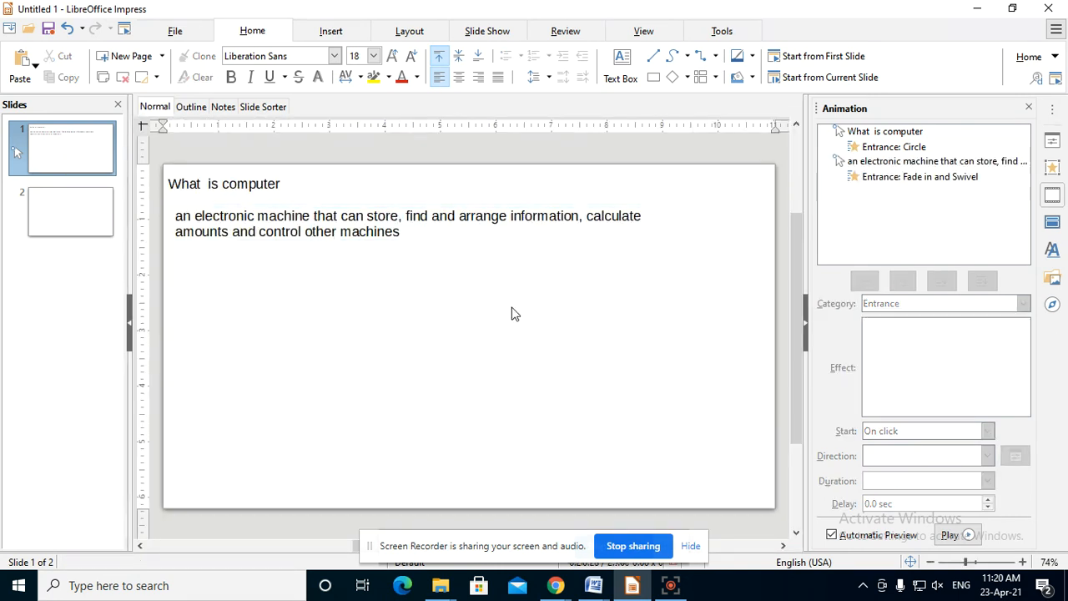
left_click(212, 190)
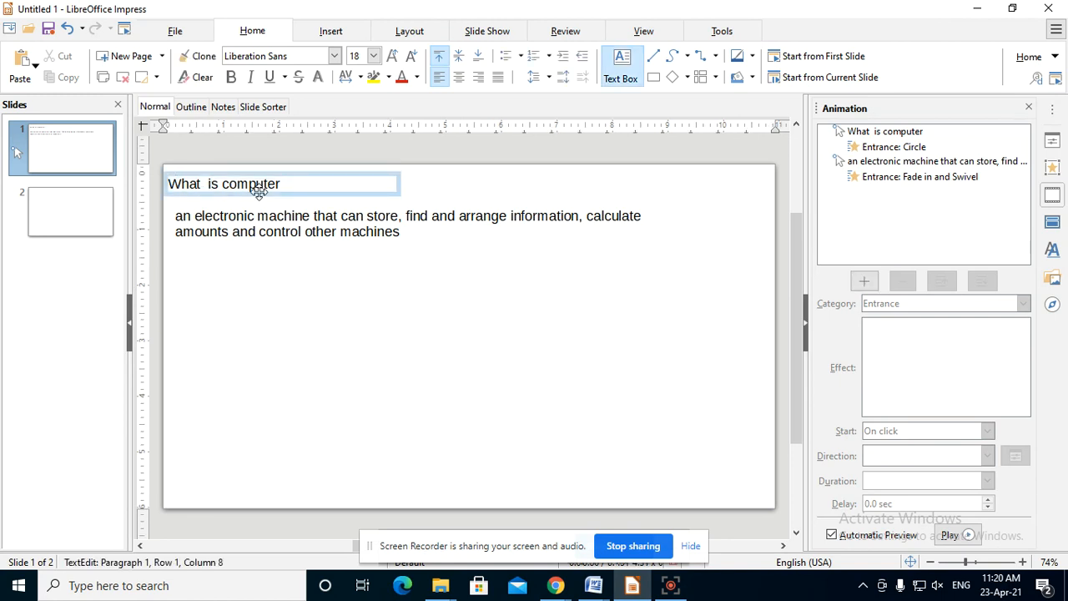
key("Escape")
key("Tab")
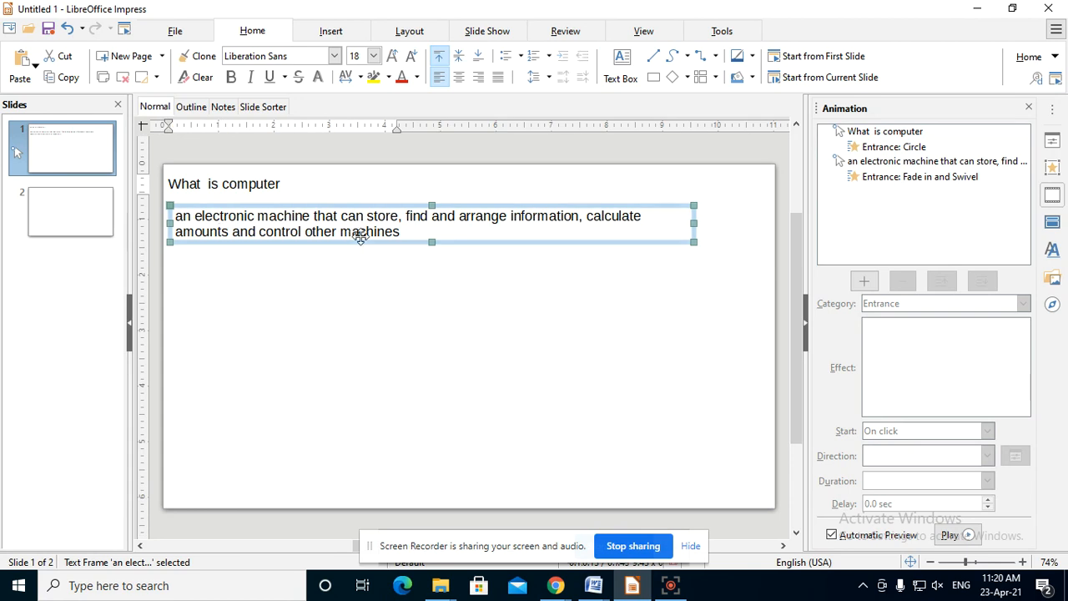
left_click(365, 288)
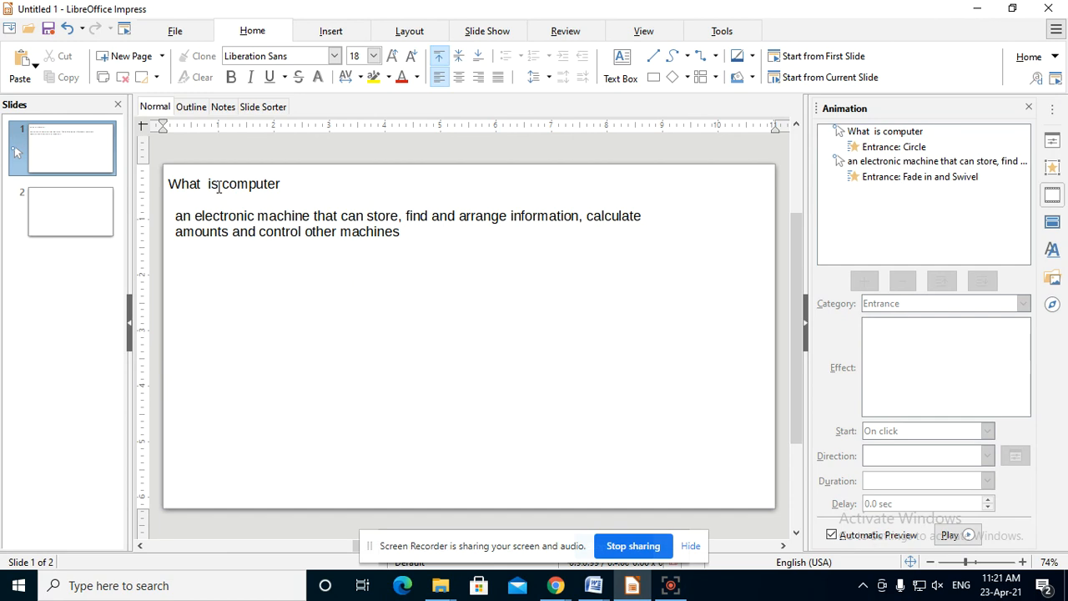
left_click(269, 184)
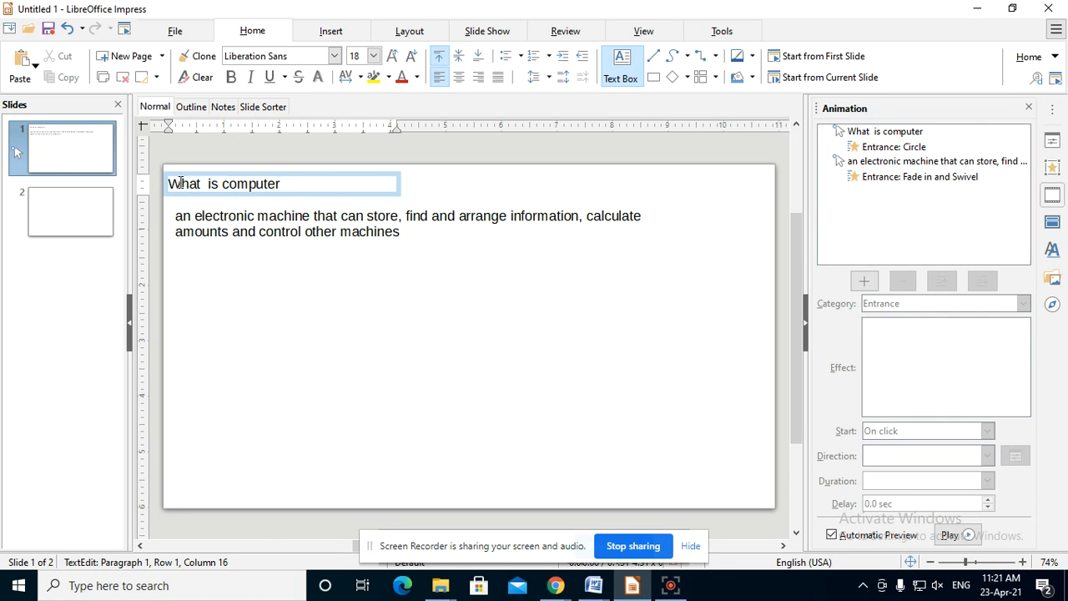
left_click(252, 193)
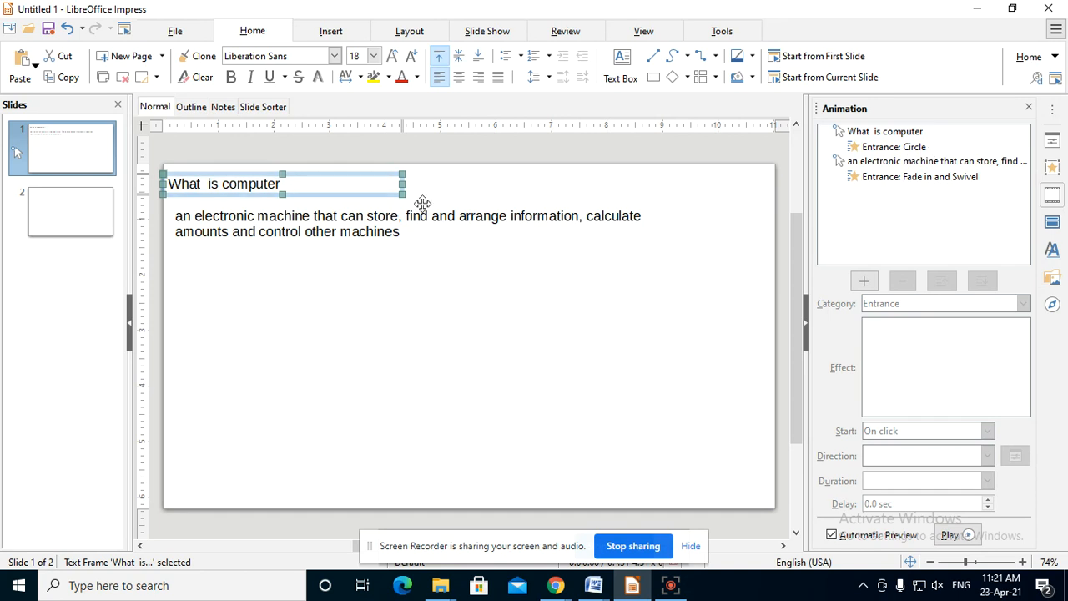
Examine how the heading and definition text boxes on slide 1 correspond to their entries and effect settings in the animation list.
left_click(320, 195)
left_click(320, 194)
left_click(878, 148)
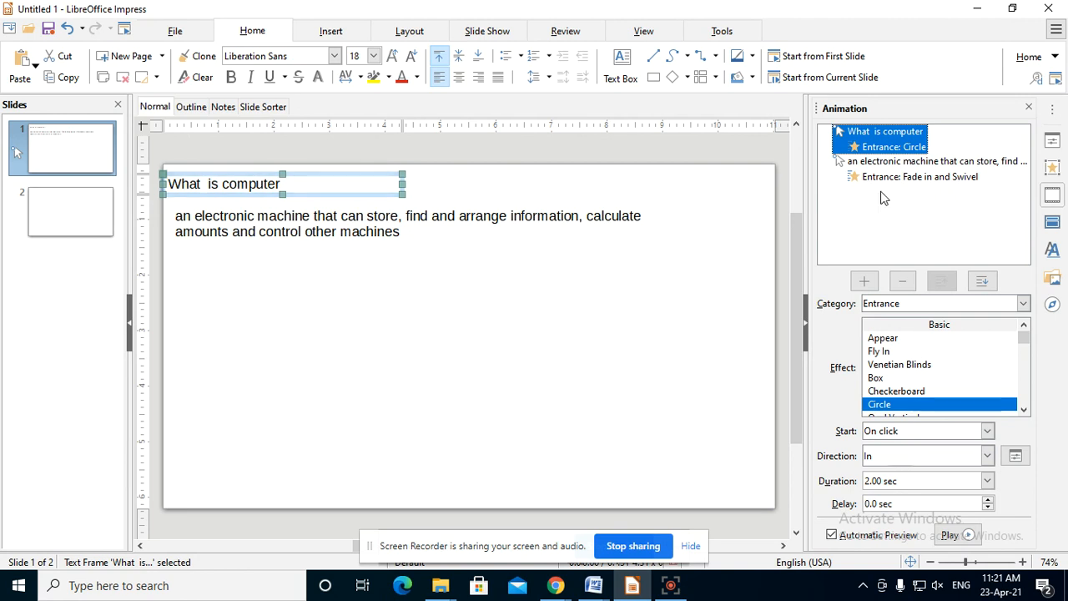
left_click(274, 235)
left_click(286, 241)
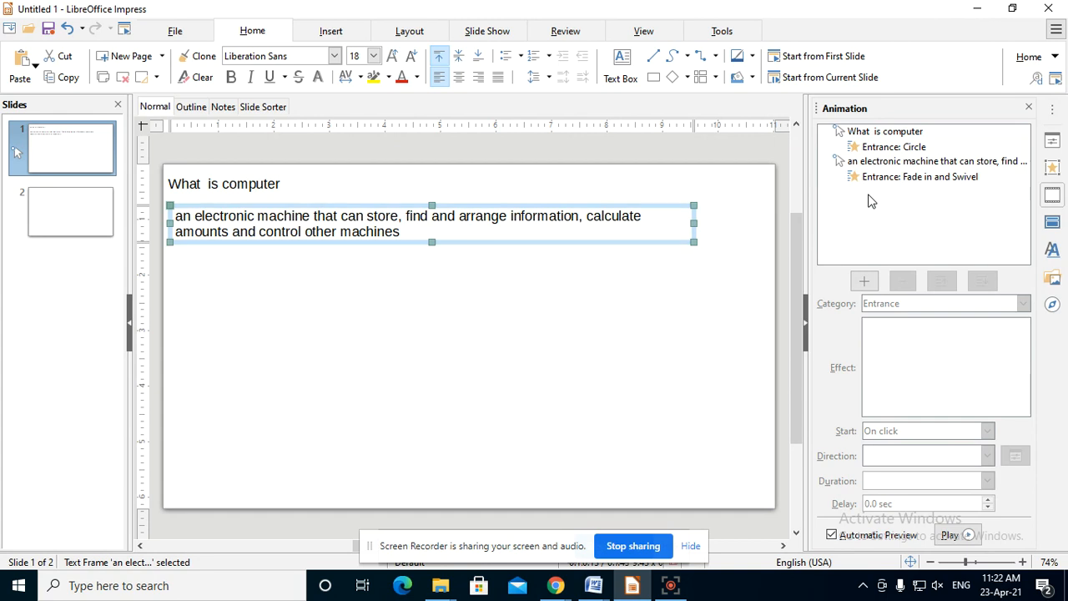
left_click(278, 183)
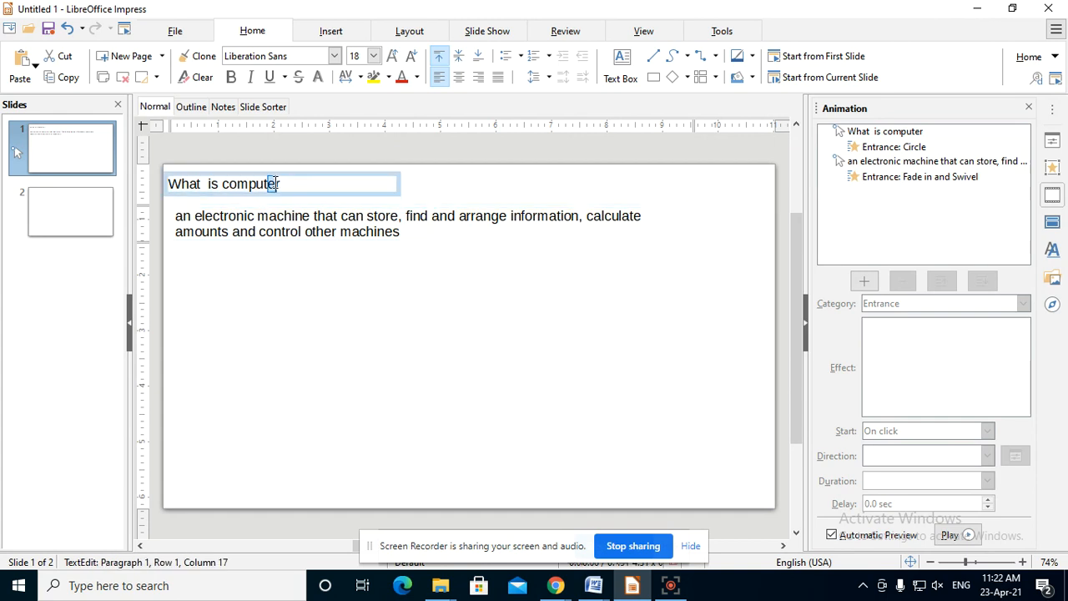
left_click(295, 191)
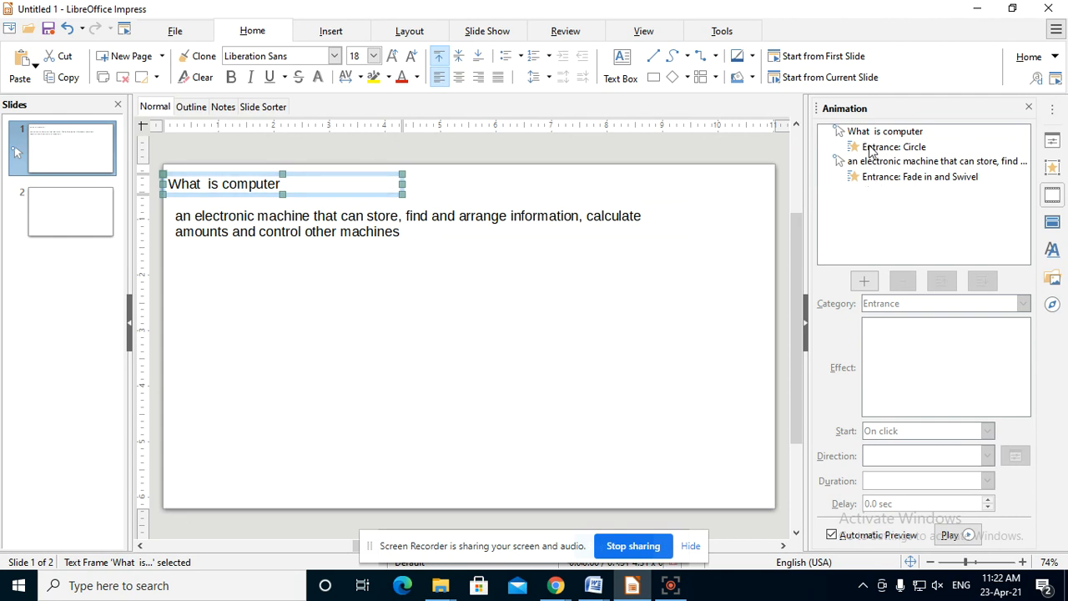
left_click(870, 149)
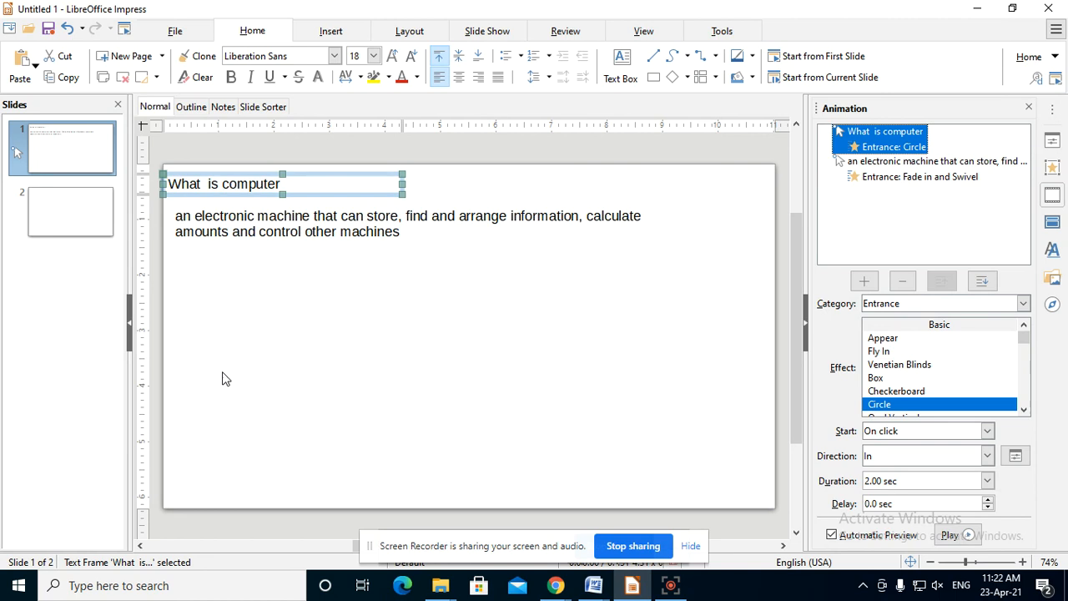
left_click(361, 233)
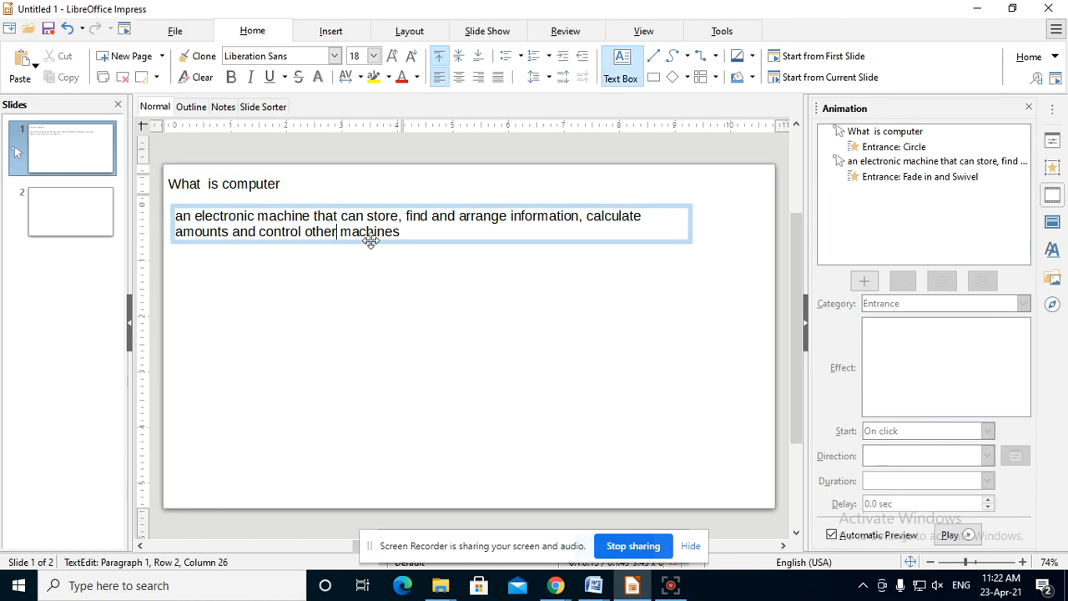
key("Escape")
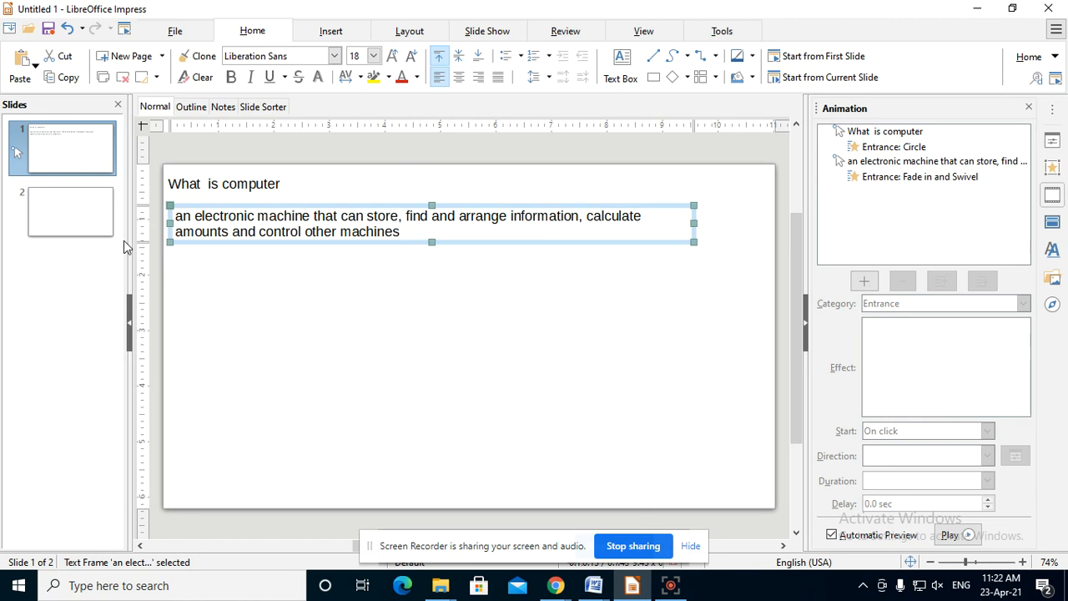
left_click(238, 185)
key("Escape")
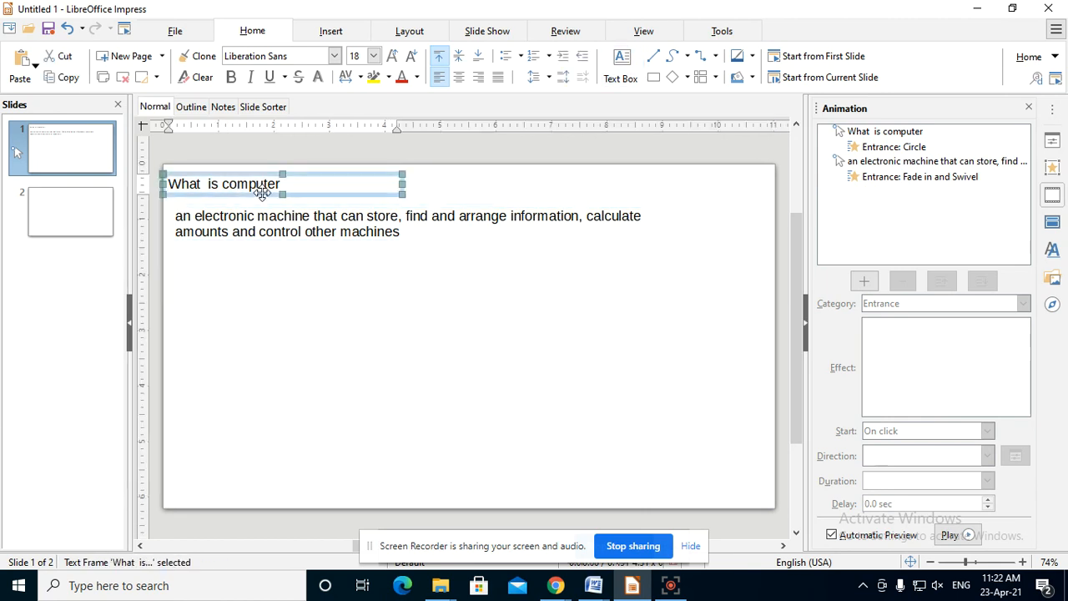
left_click(886, 148)
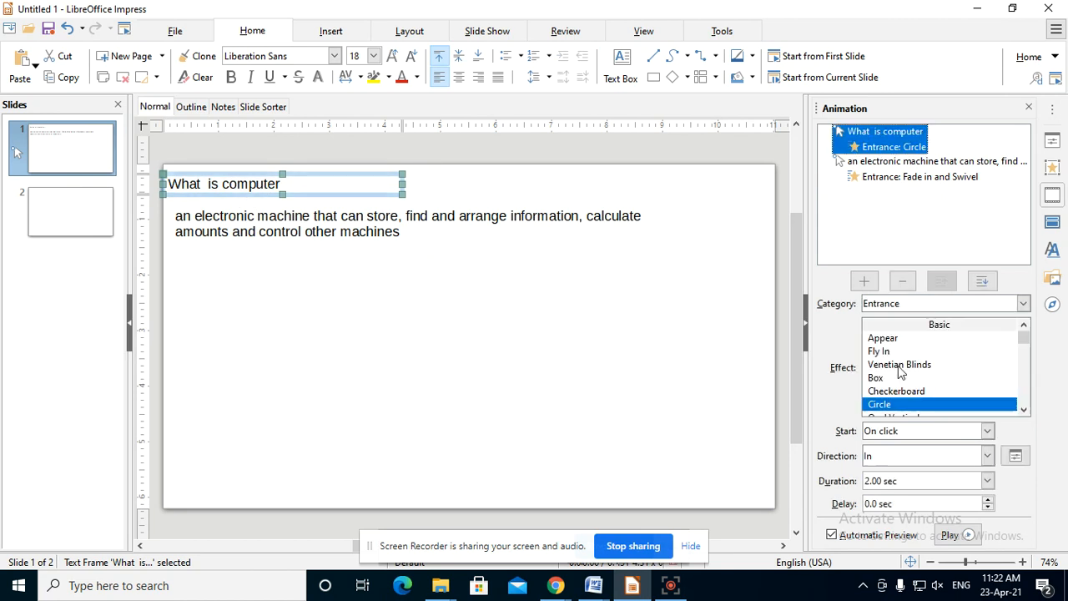
left_click(878, 404)
Remove the Fade in and Swivel entrance effect from the definition text box on slide 1.
left_click(283, 219)
left_click(293, 236)
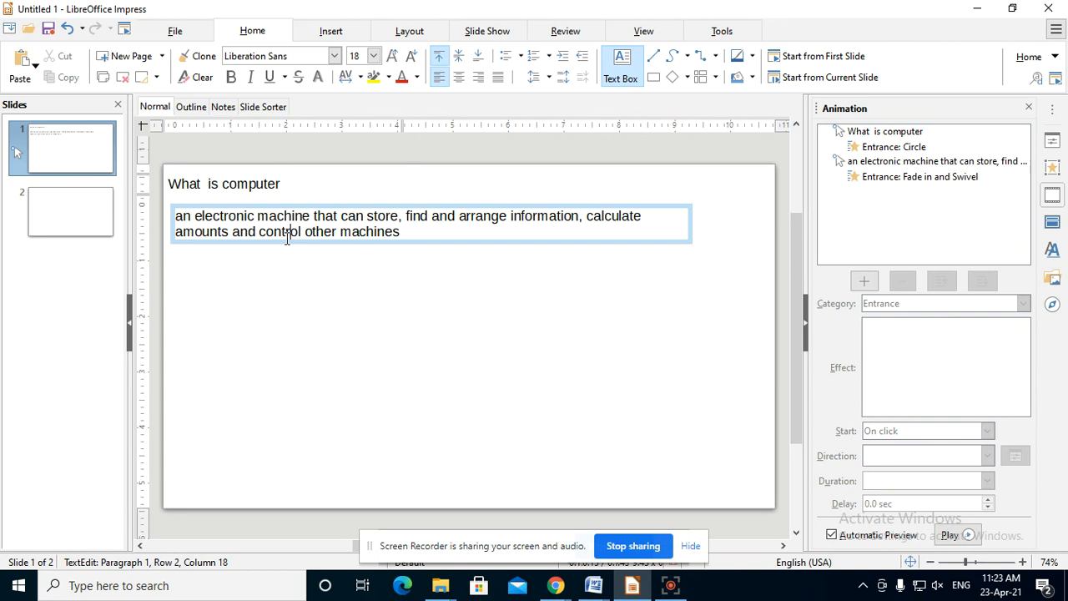
left_click(265, 244)
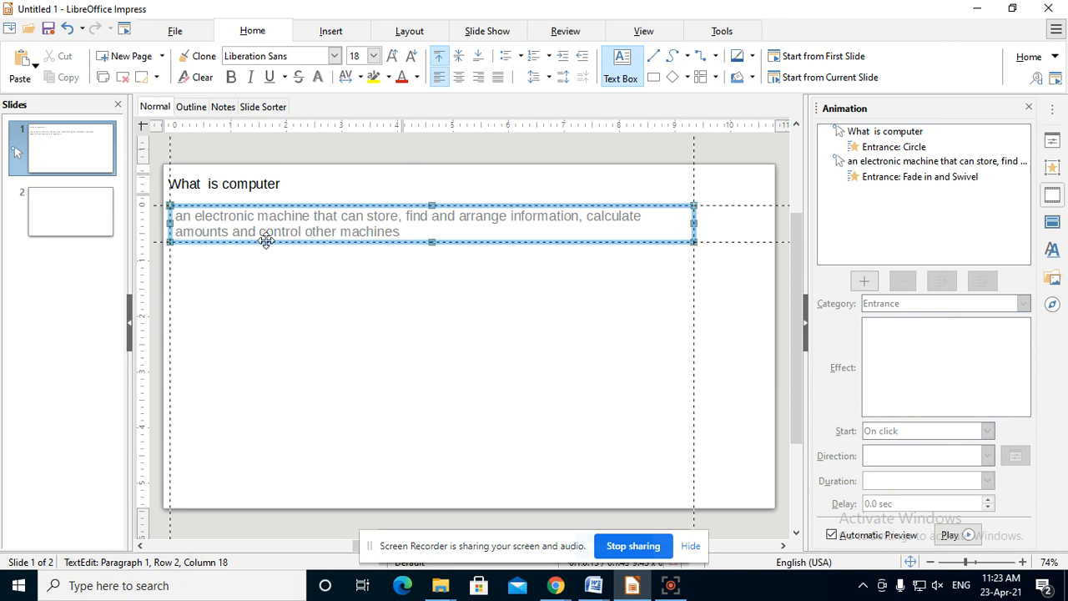
left_click(889, 174)
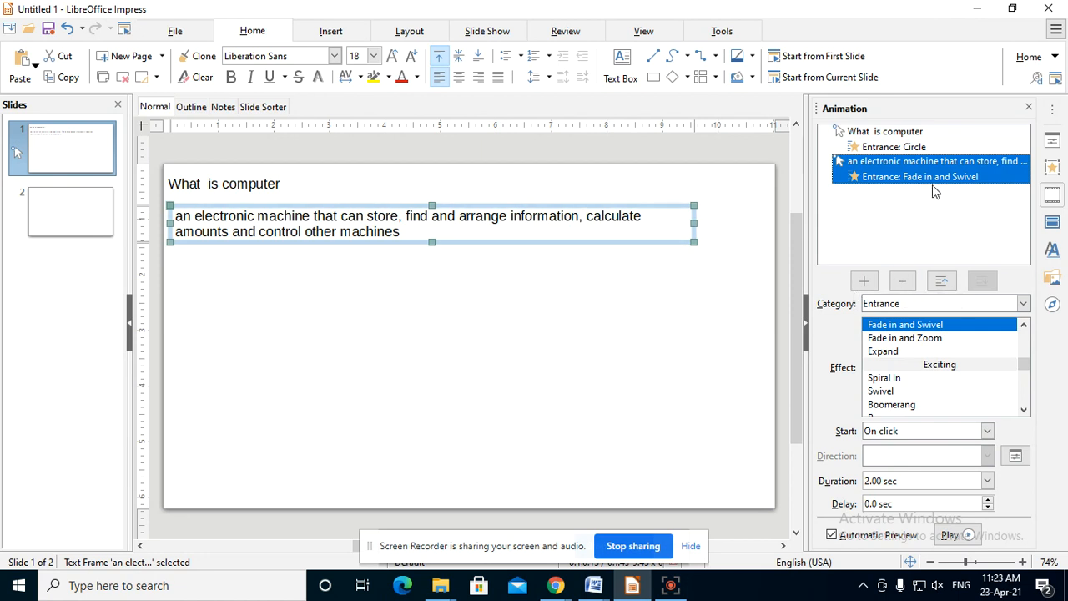
left_click(337, 238)
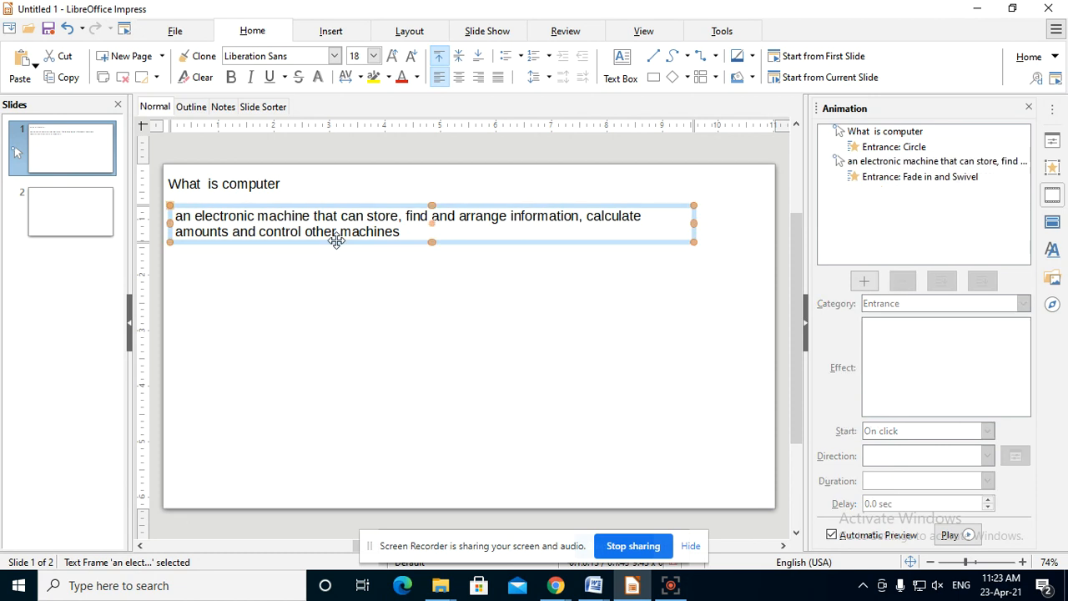
left_click(884, 180)
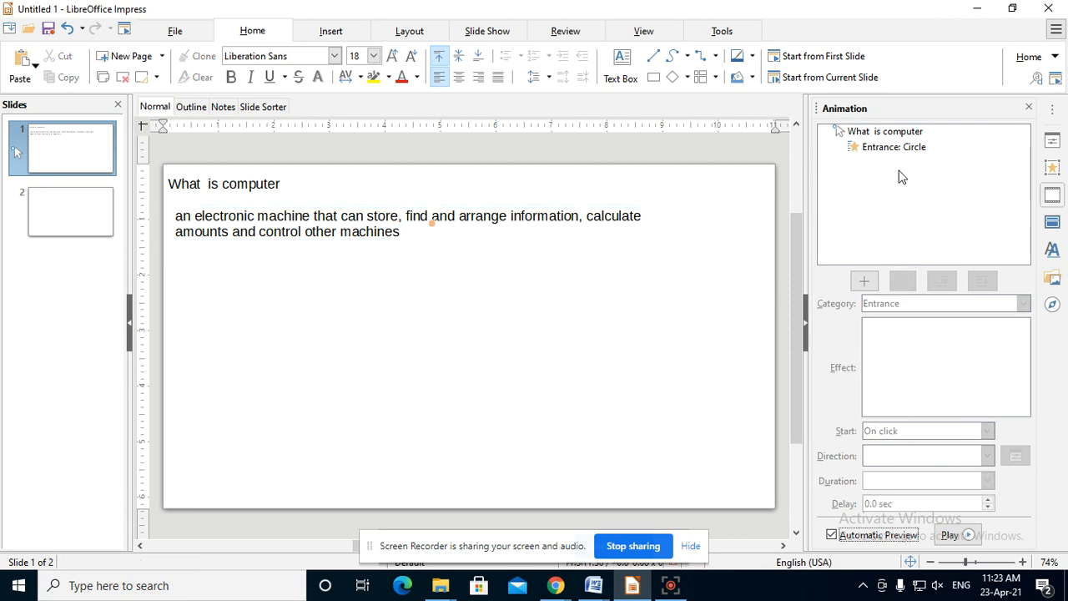
Add a new entrance animation to the definition text box and set its effect to Split.
left_click(385, 234)
left_click(385, 242)
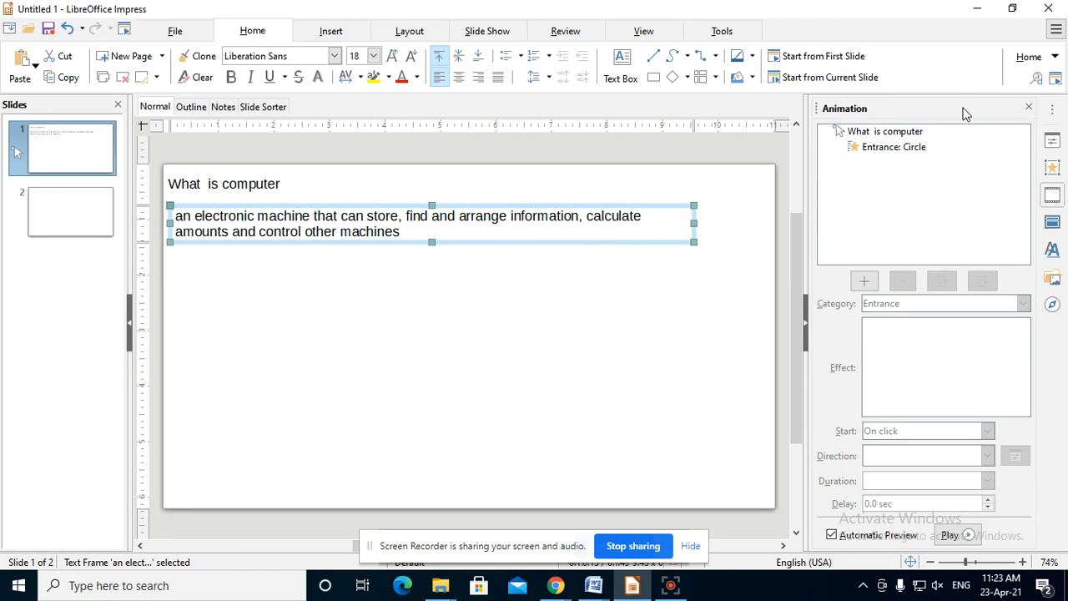
left_click(865, 280)
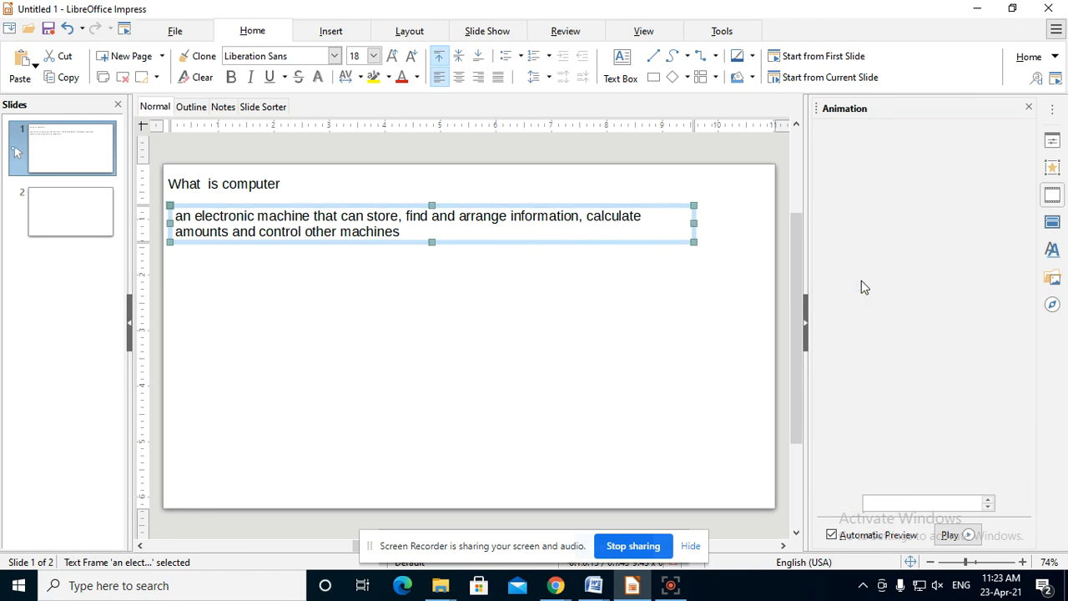
left_click_drag(1024, 337, 1024, 364)
left_click(883, 364)
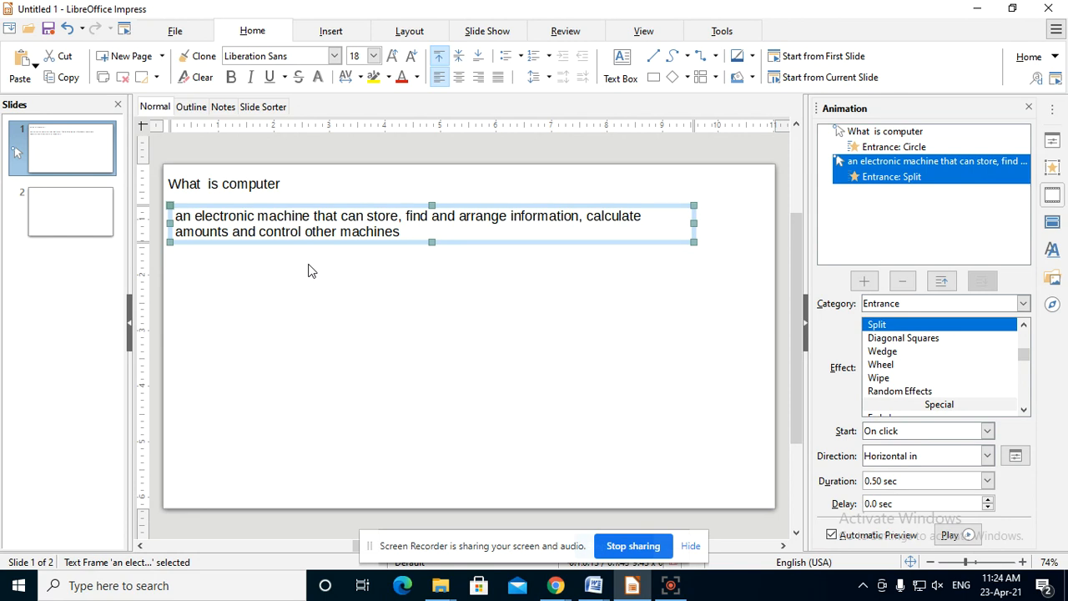
Preview slide 1's animations and advance through them in the slide show.
left_click(361, 158)
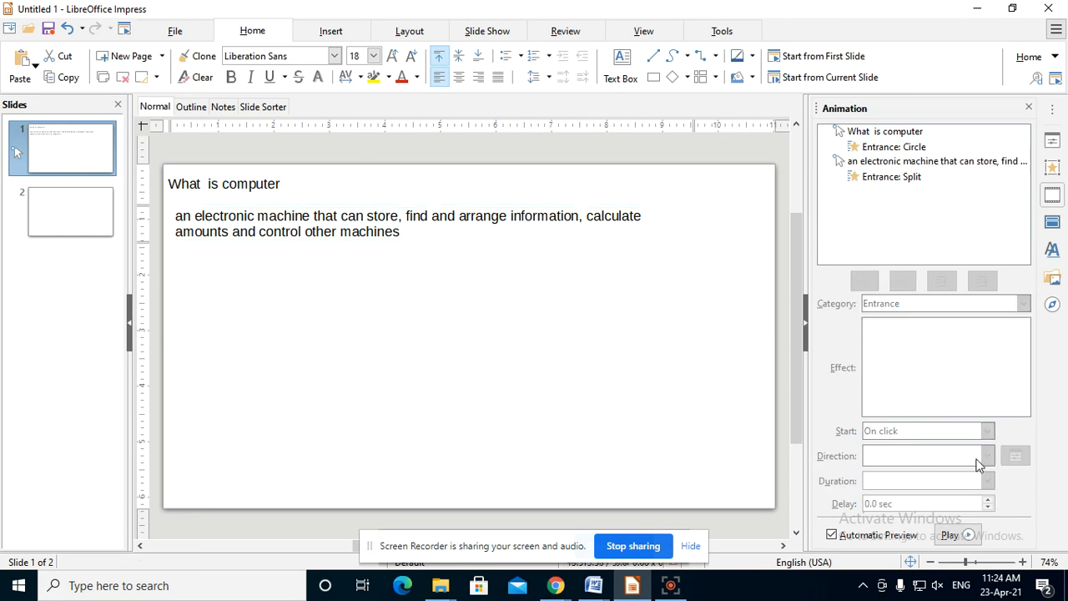
left_click(948, 535)
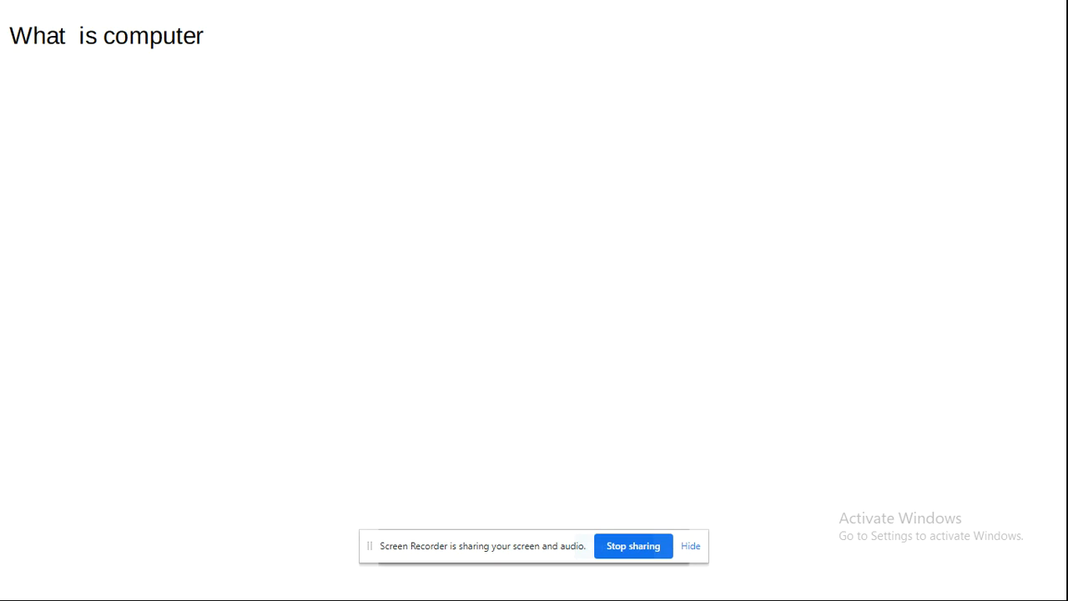
key("Right")
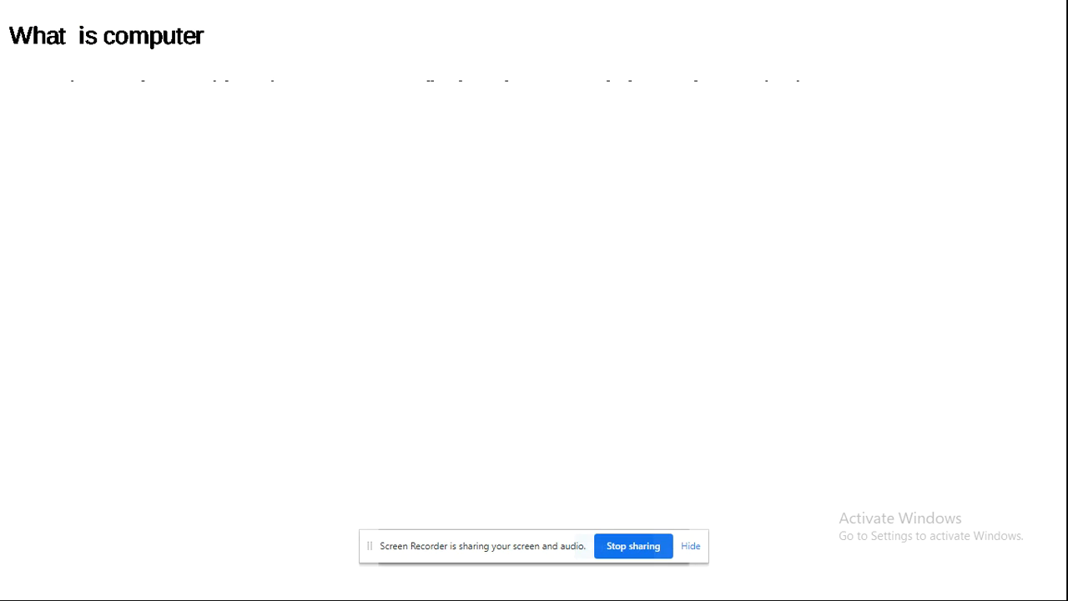
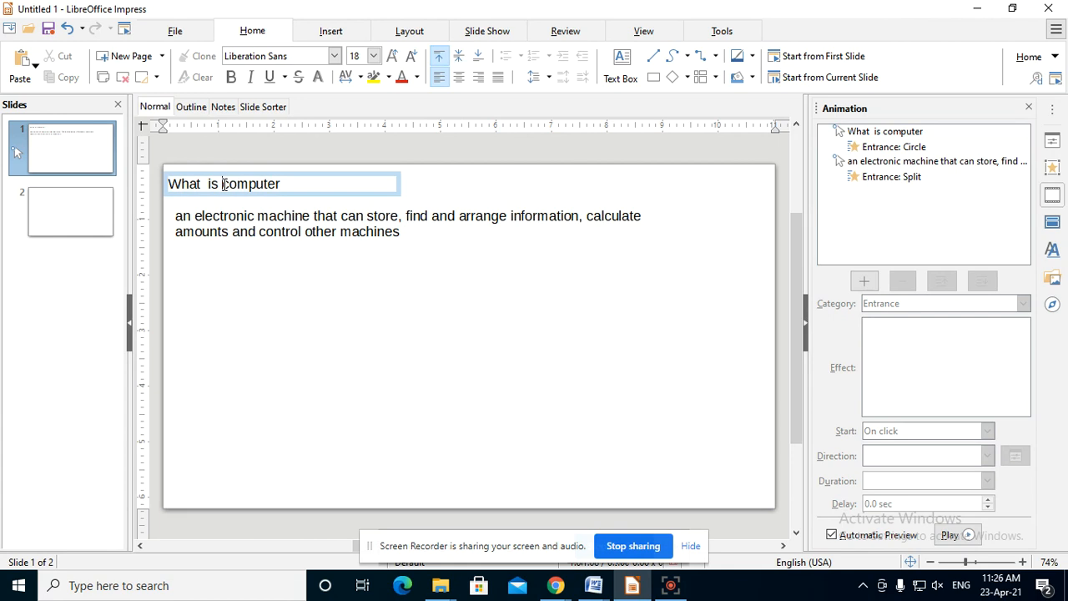
Move the heading's Circle animation down so that it plays after the definition's Split animation.
left_click_drag(231, 193, 231, 194)
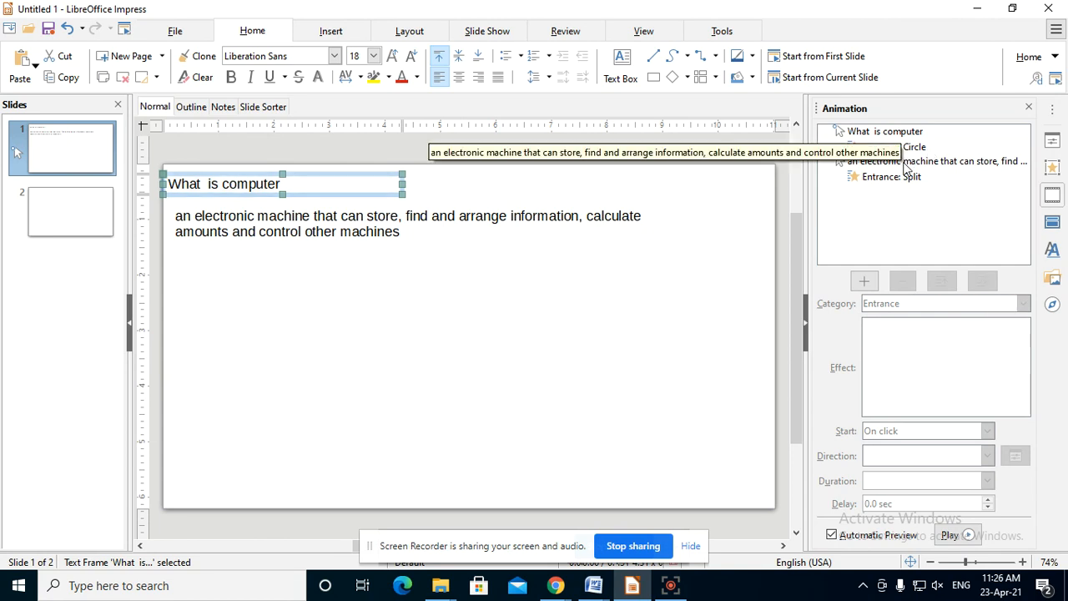
left_click(862, 148)
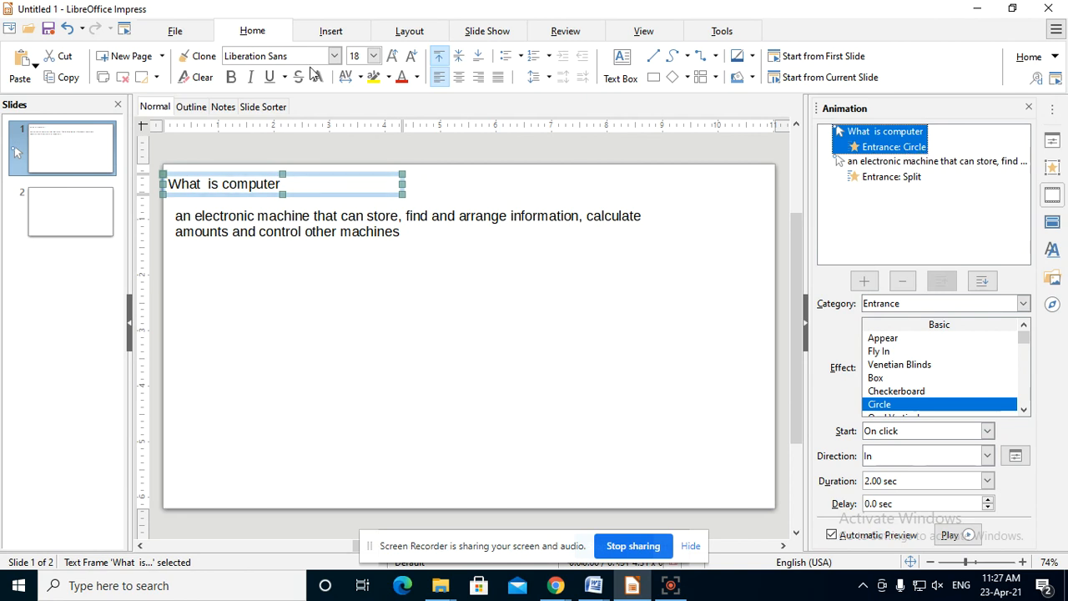
left_click(984, 284)
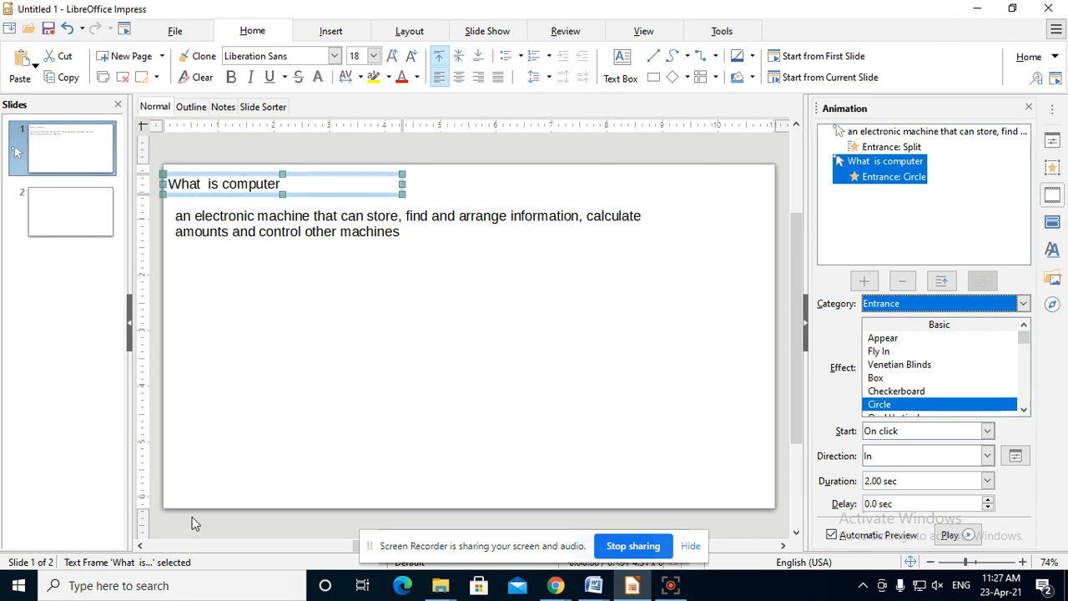
Preview the reordered animations, play both in the slide show, and return to editing.
left_click(869, 136)
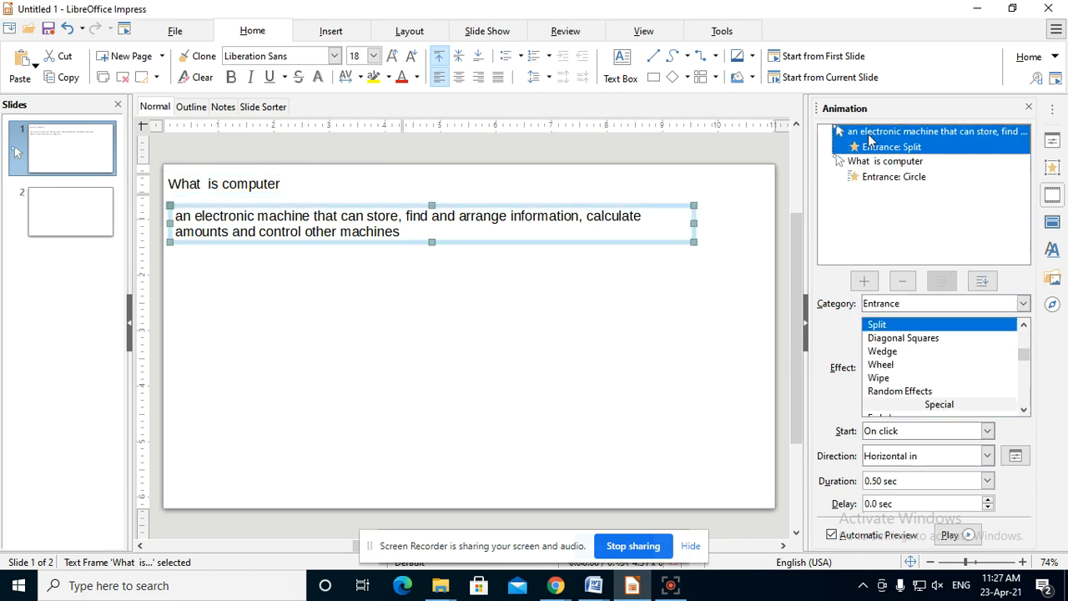
left_click(680, 330)
left_click(951, 535)
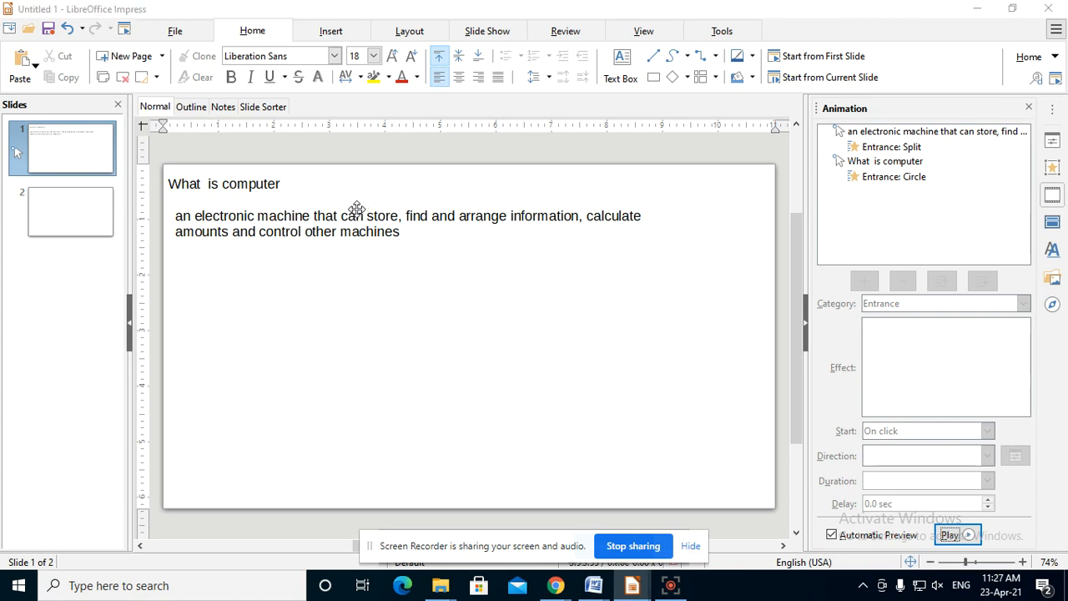
key("F5")
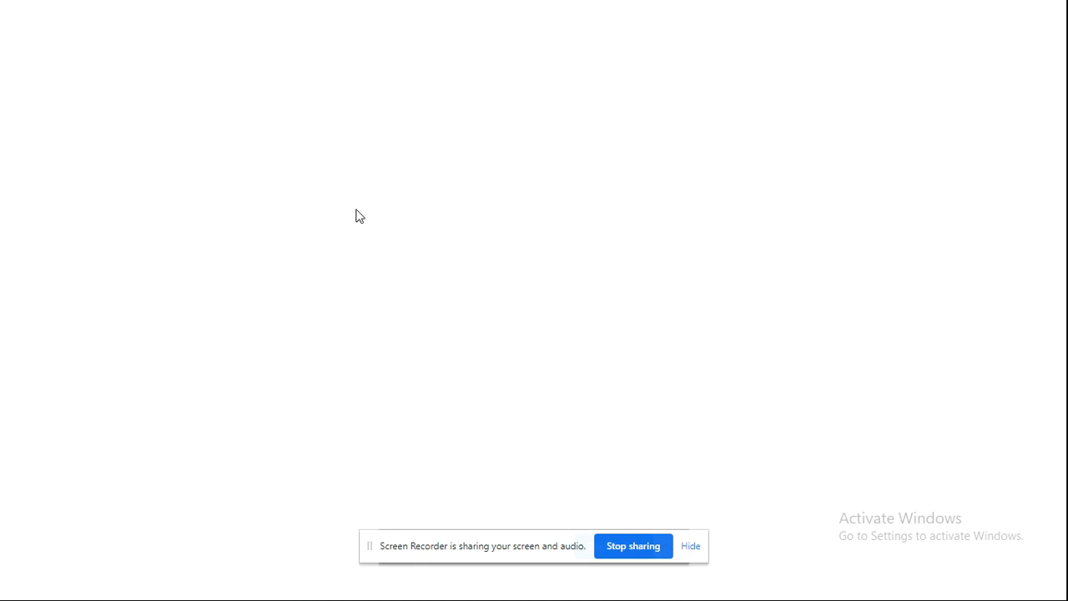
left_click(356, 209)
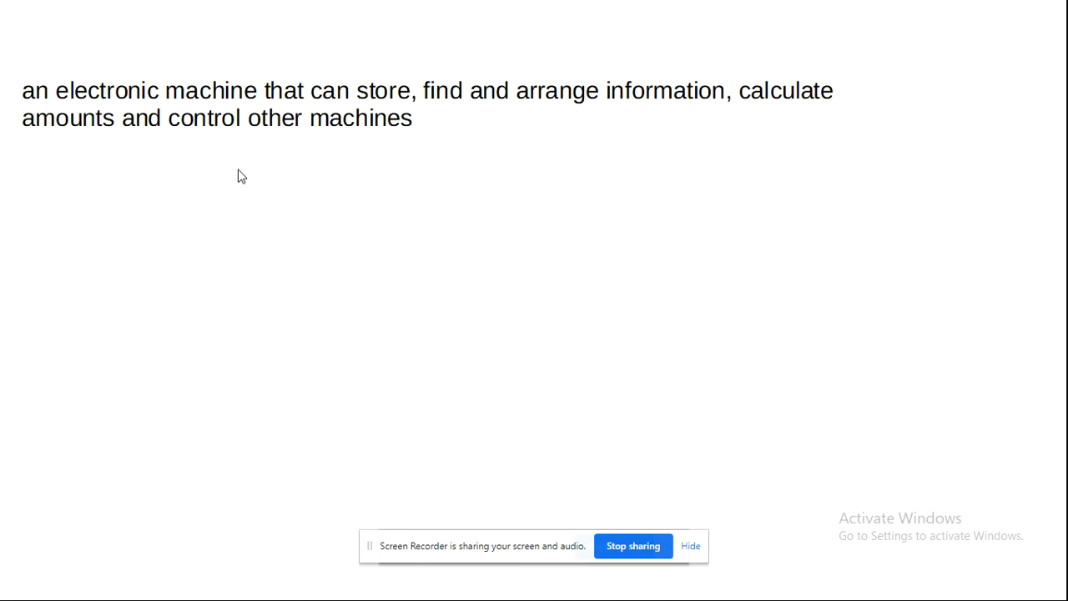
left_click(83, 66)
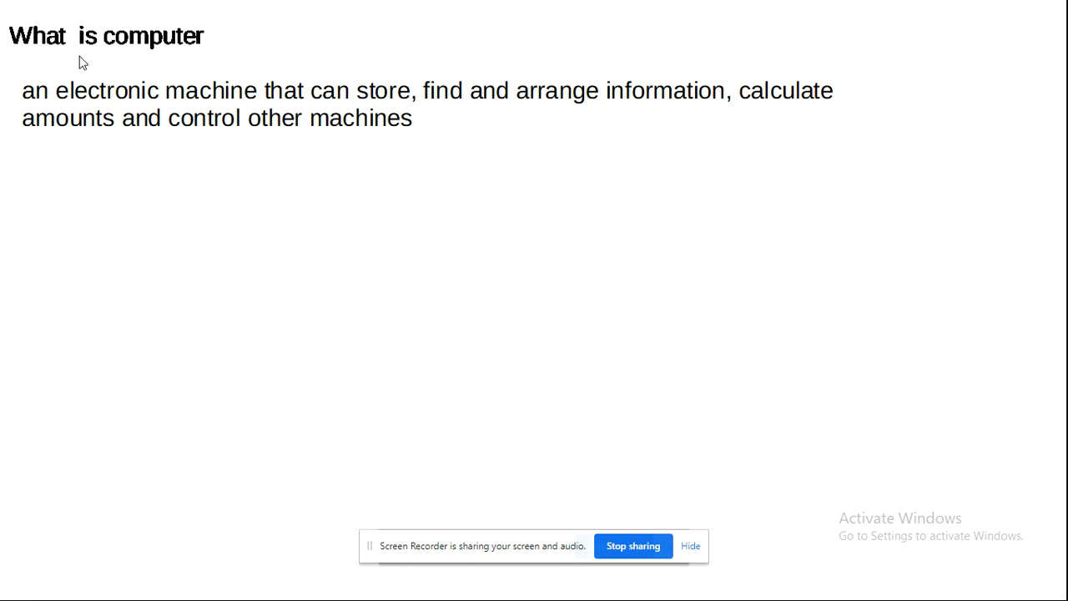
key("Escape")
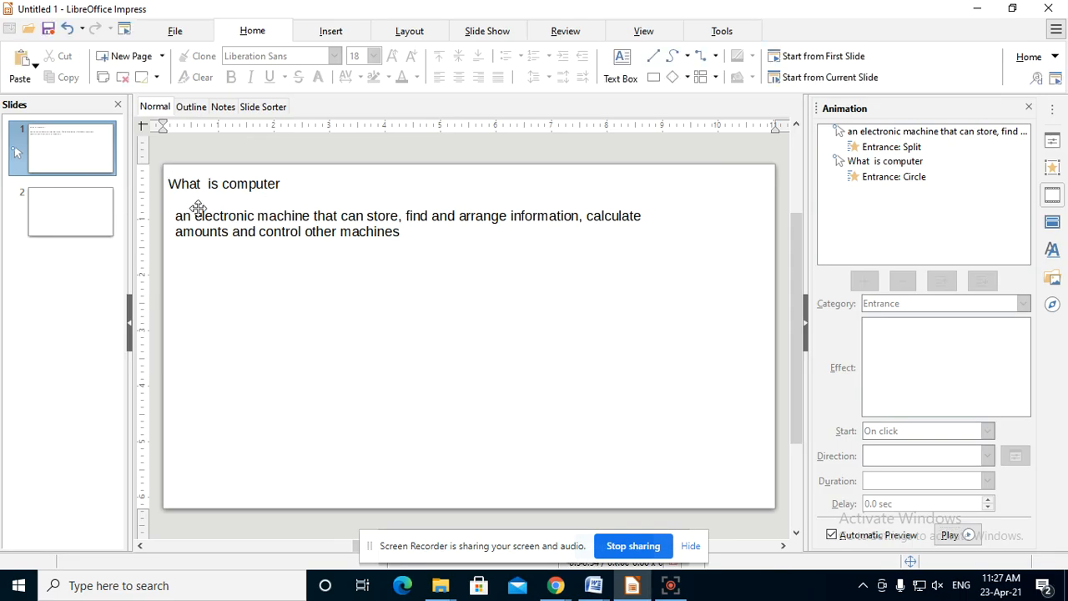
Check the new playback order by selecting the Split and Circle entries alternately in the animation list.
left_click(864, 148)
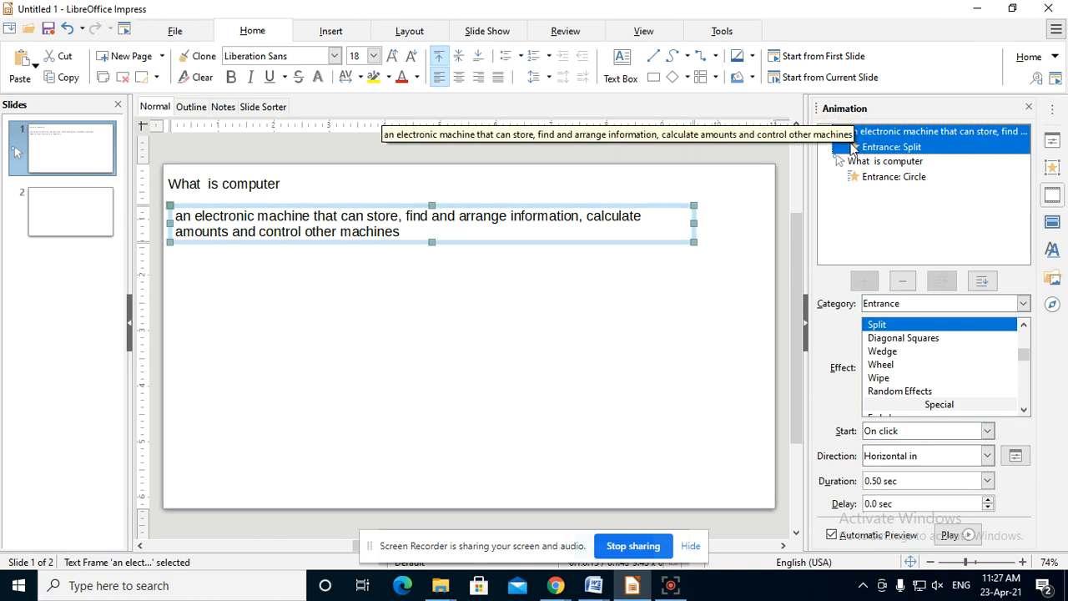
left_click(918, 178)
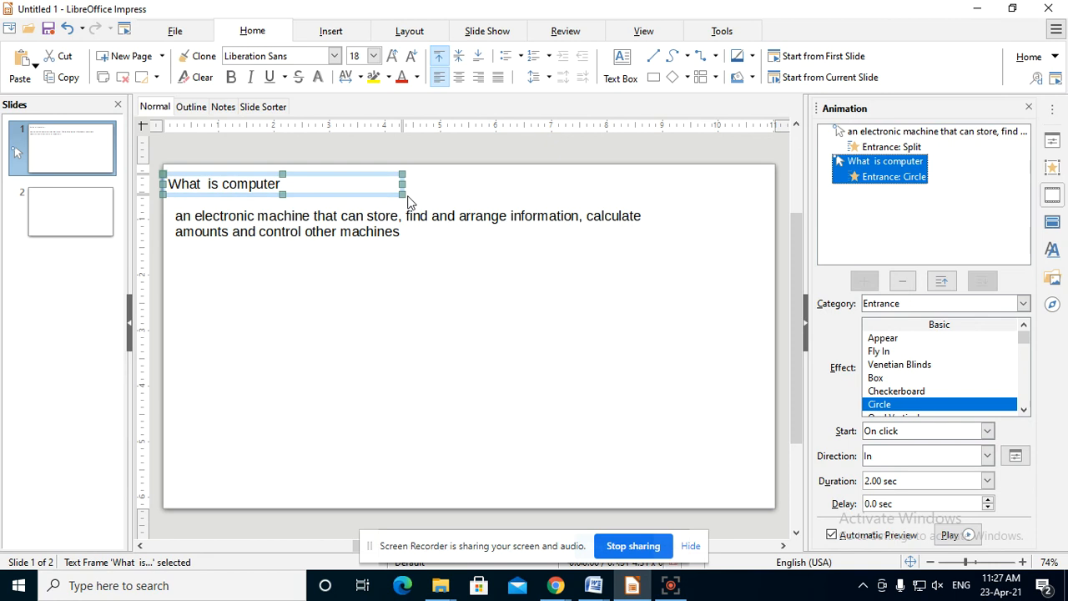
left_click(881, 147)
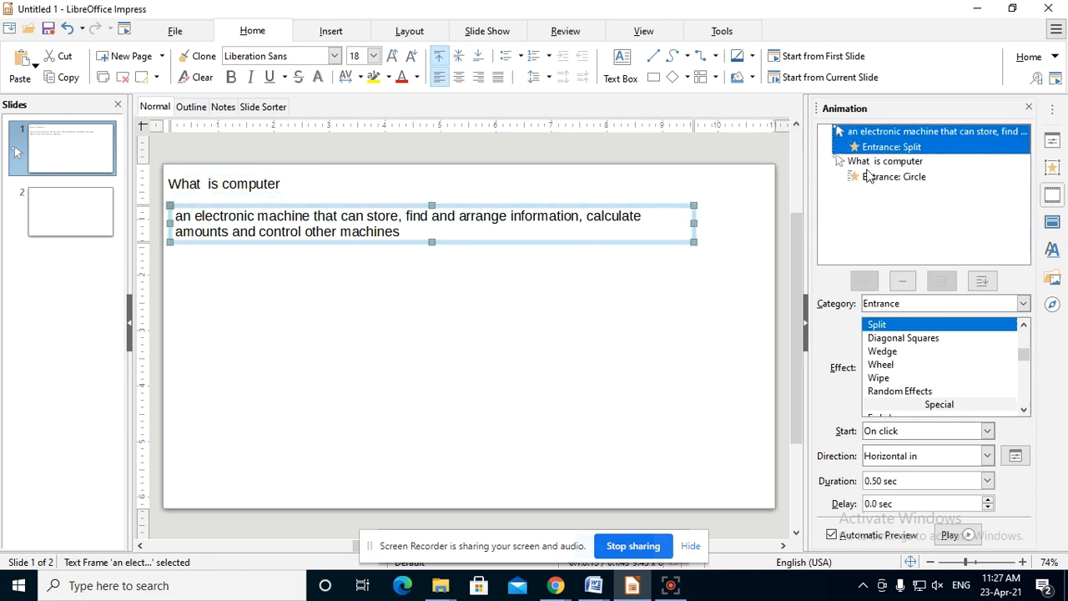
left_click(868, 176)
left_click(870, 140)
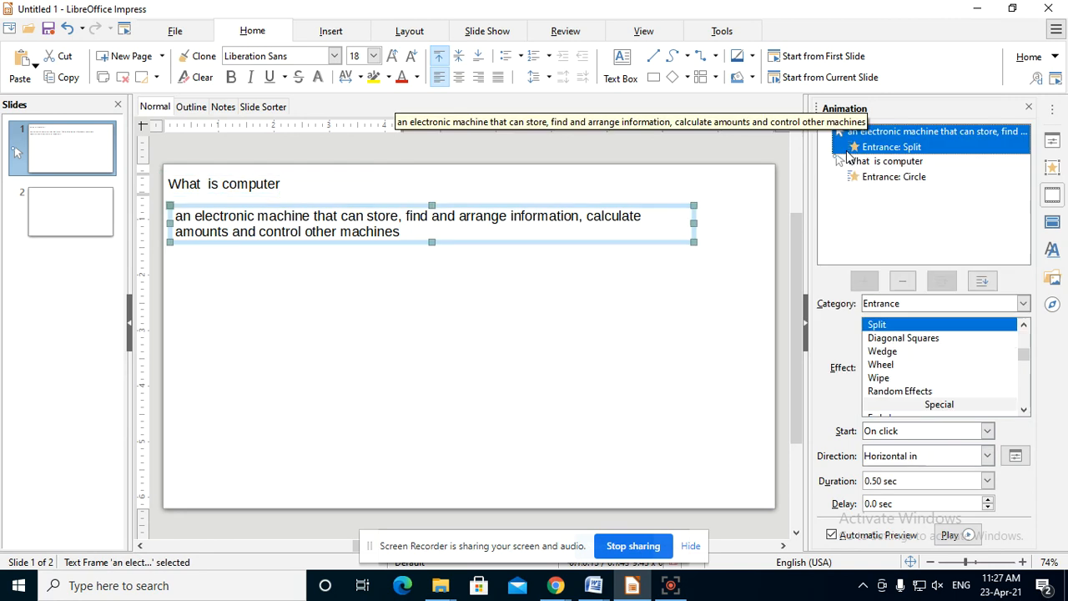
left_click(868, 169)
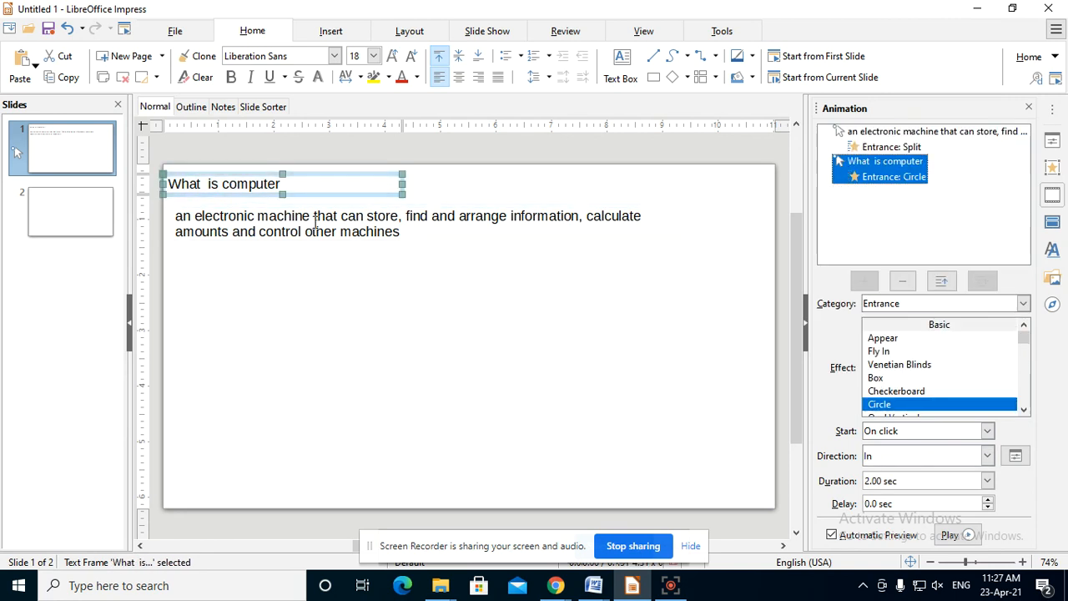
Run the slide show with the definition's Split animation before the heading's Circle animation, and return to editing.
left_click(438, 302)
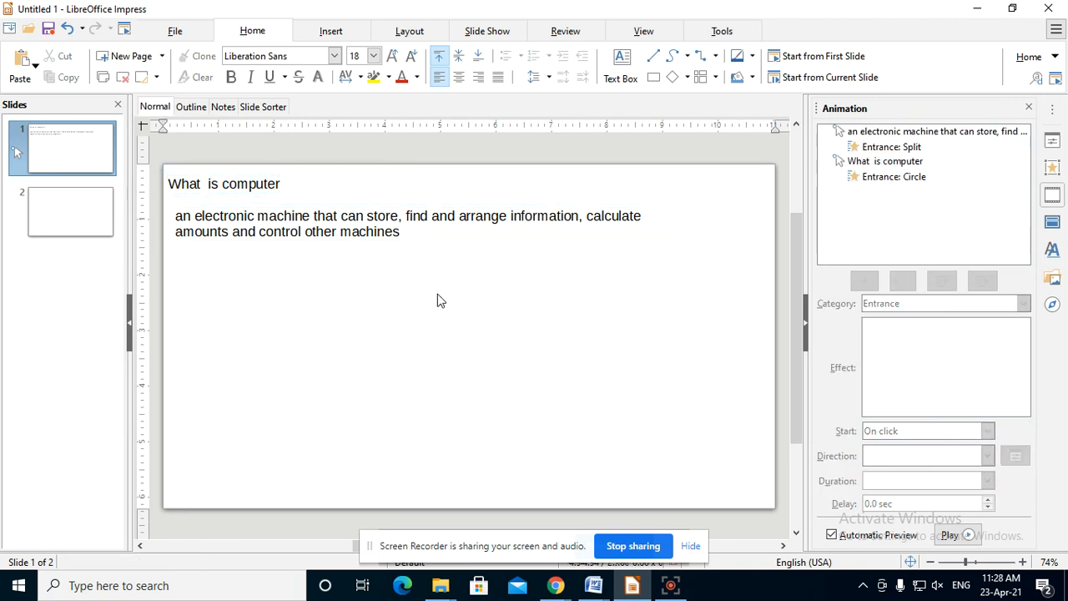
key("F5")
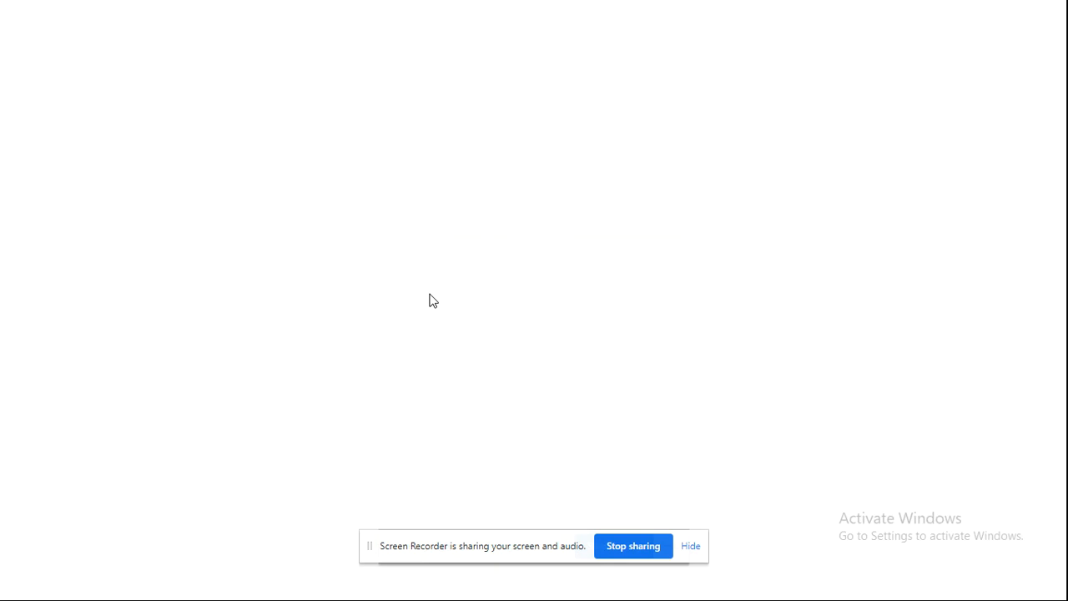
left_click(429, 292)
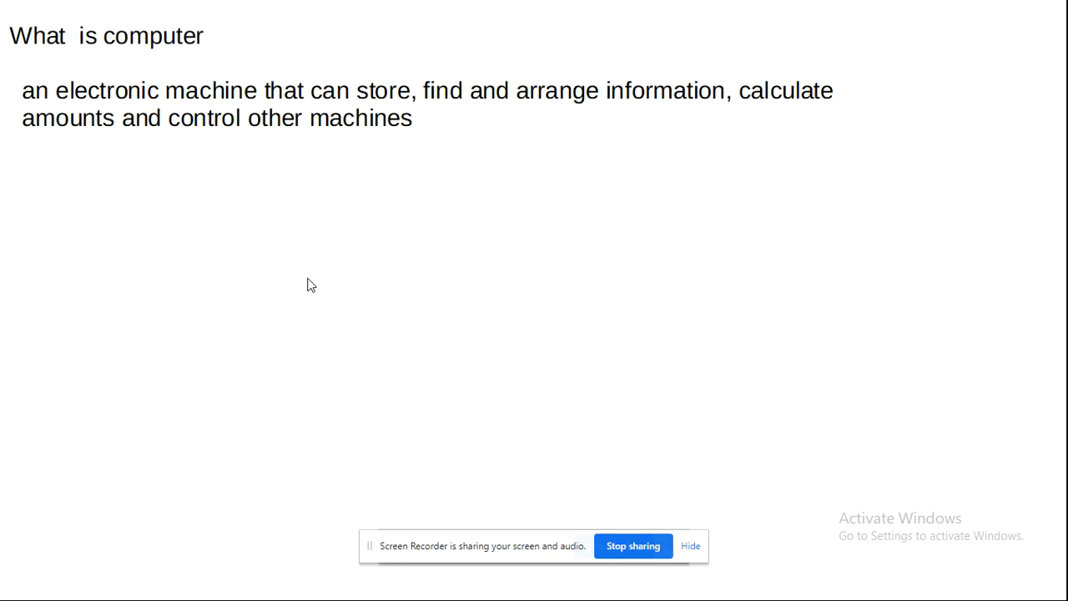
key("Escape")
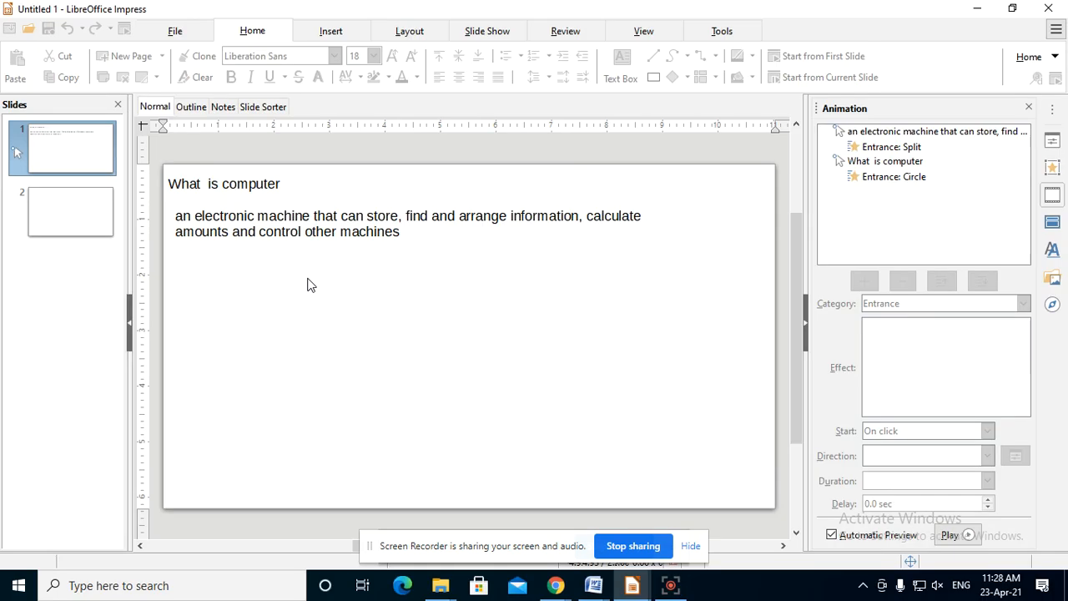
Move the heading's Circle animation up so that it plays before the definition's Split animation.
left_click(874, 176)
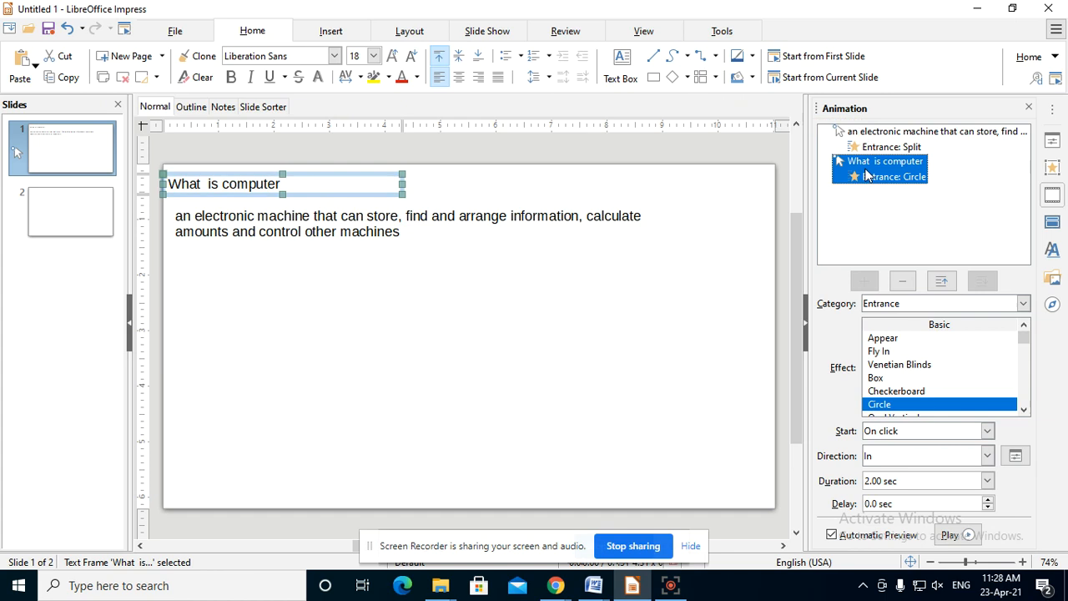
left_click(941, 282)
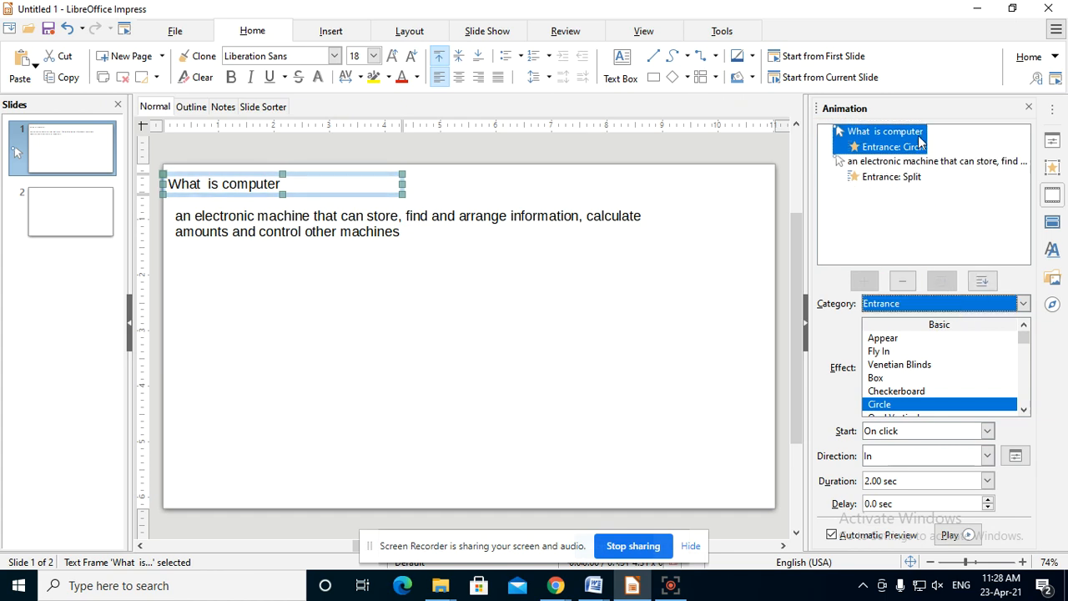
left_click(877, 175)
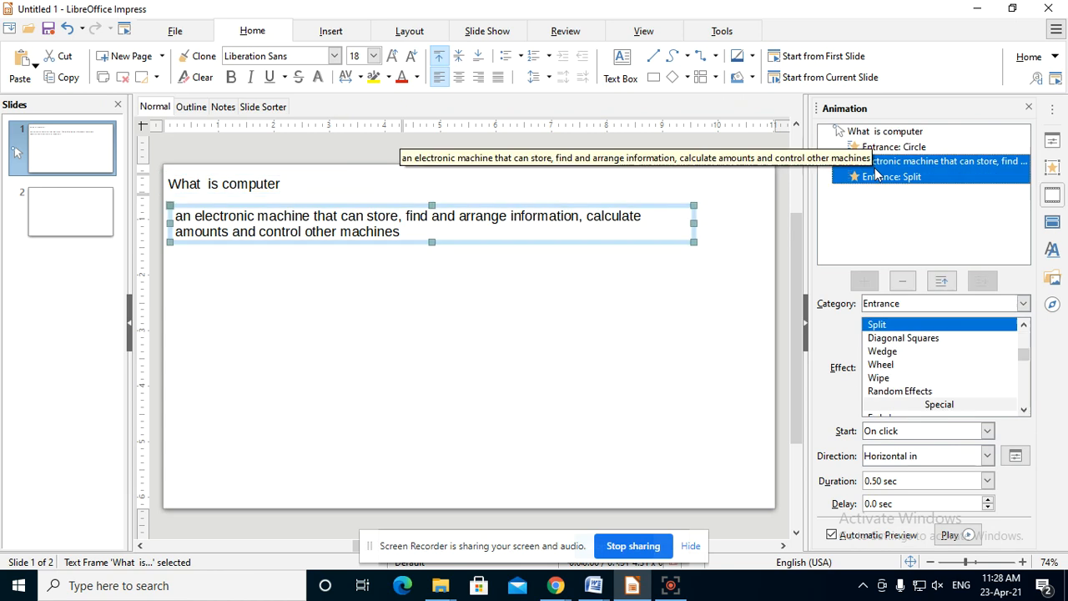
left_click(883, 150)
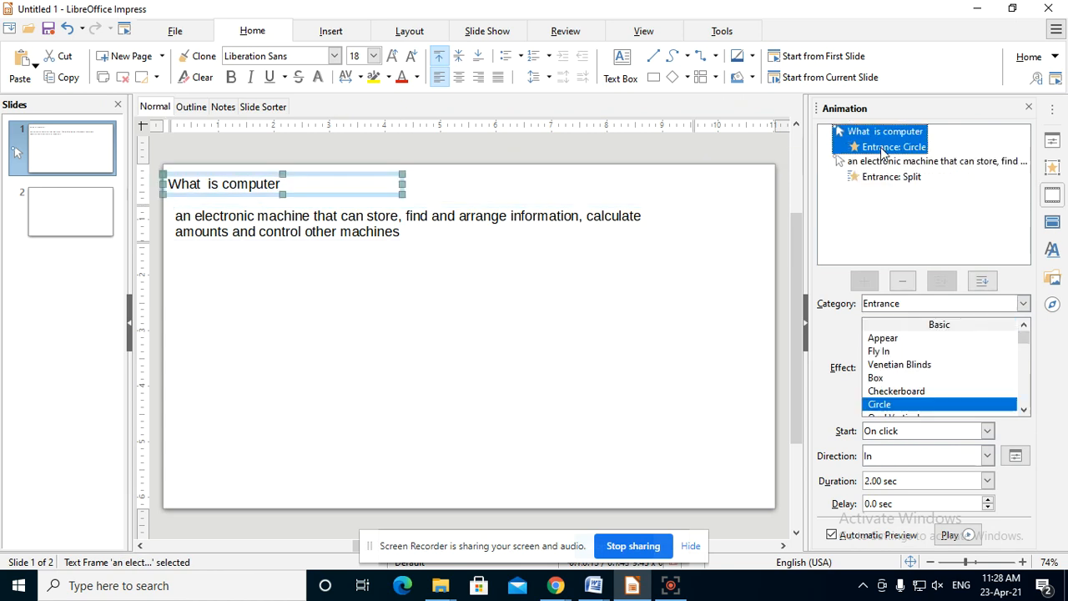
Run the slide show, advance through the heading and definition animations in their restored order, and return to editing.
left_click(463, 189)
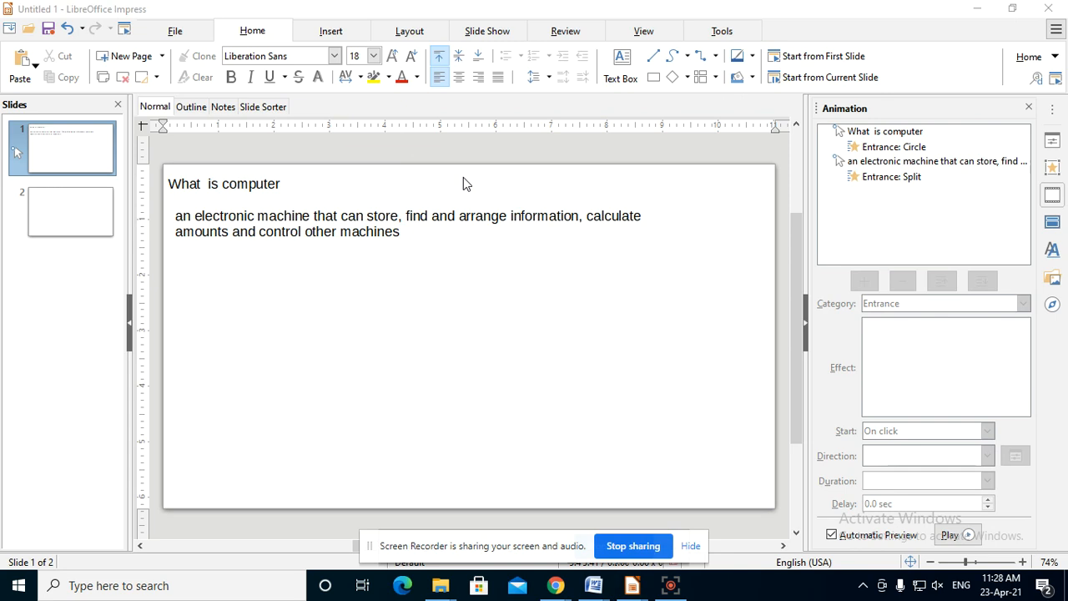
key("F5")
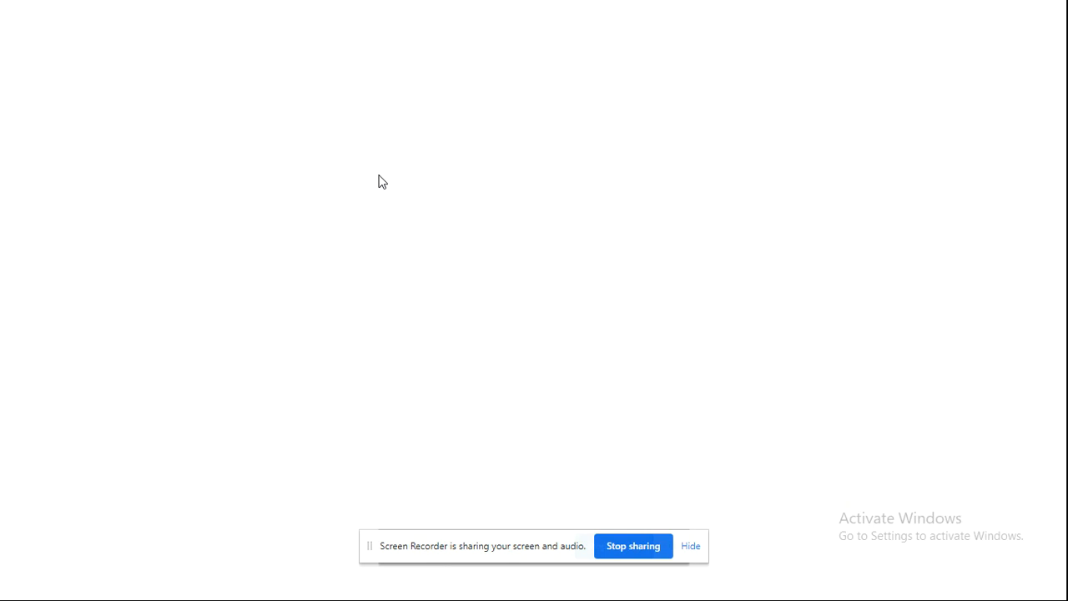
left_click(378, 180)
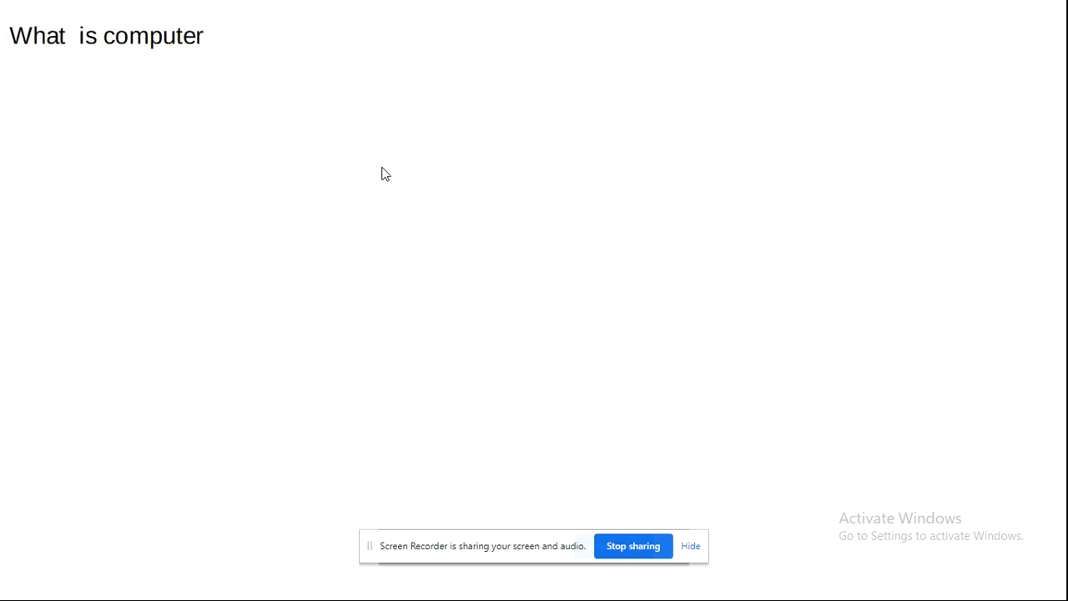
left_click(384, 163)
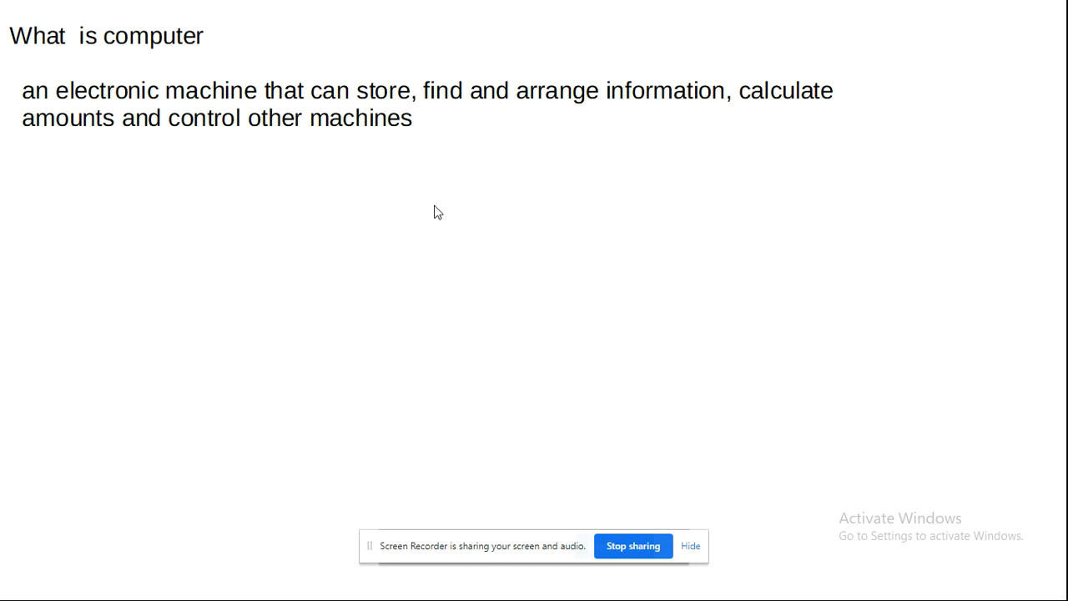
key("Escape")
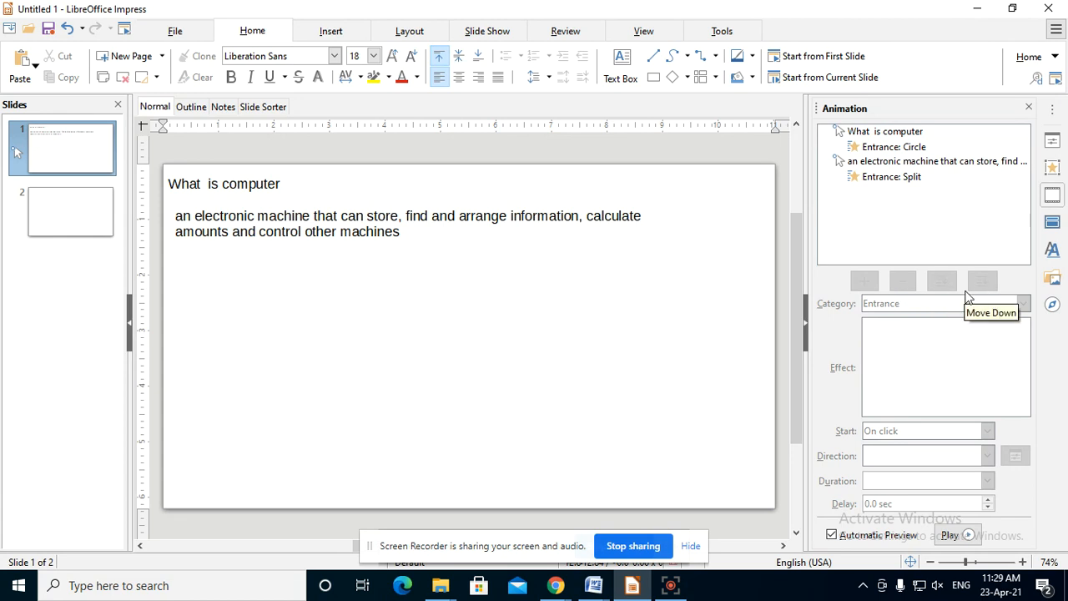
Select the heading and definition text boxes in turn to examine which animation controls are available for each.
left_click(297, 194)
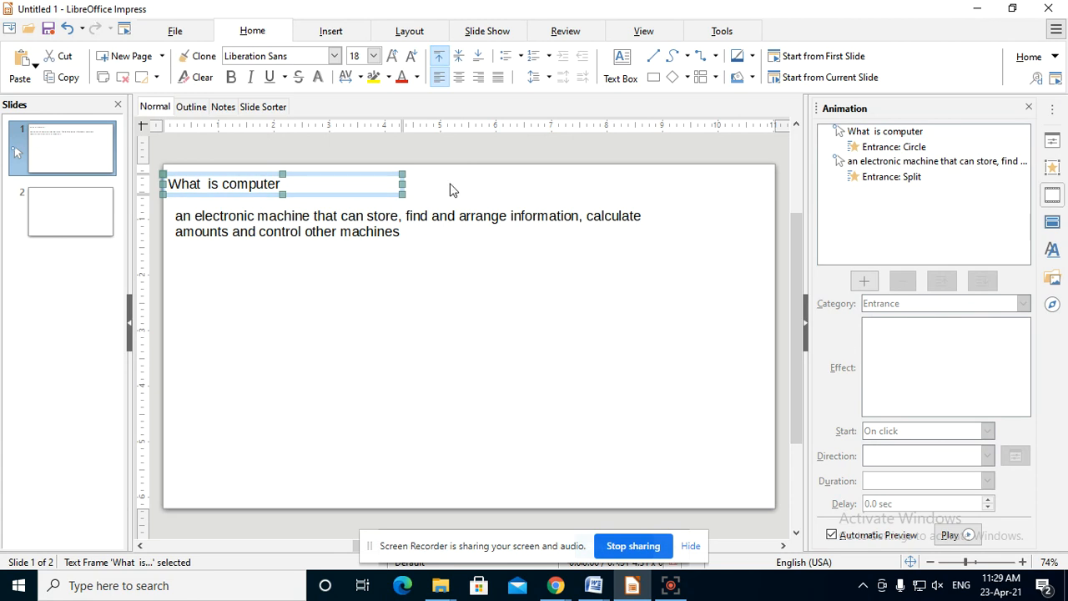
left_click(294, 232)
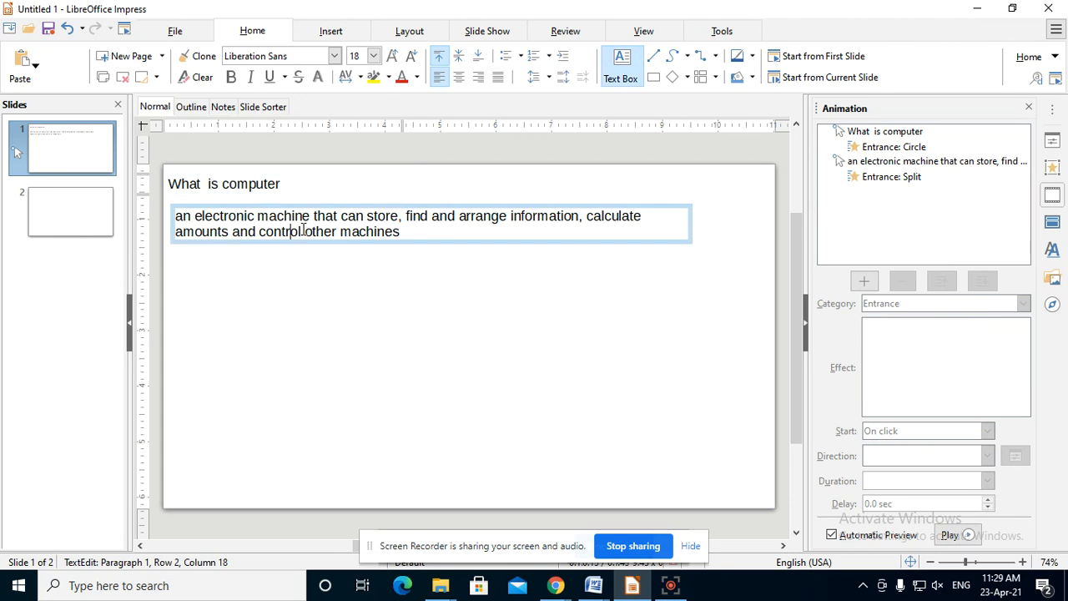
left_click(340, 240)
left_click(234, 183)
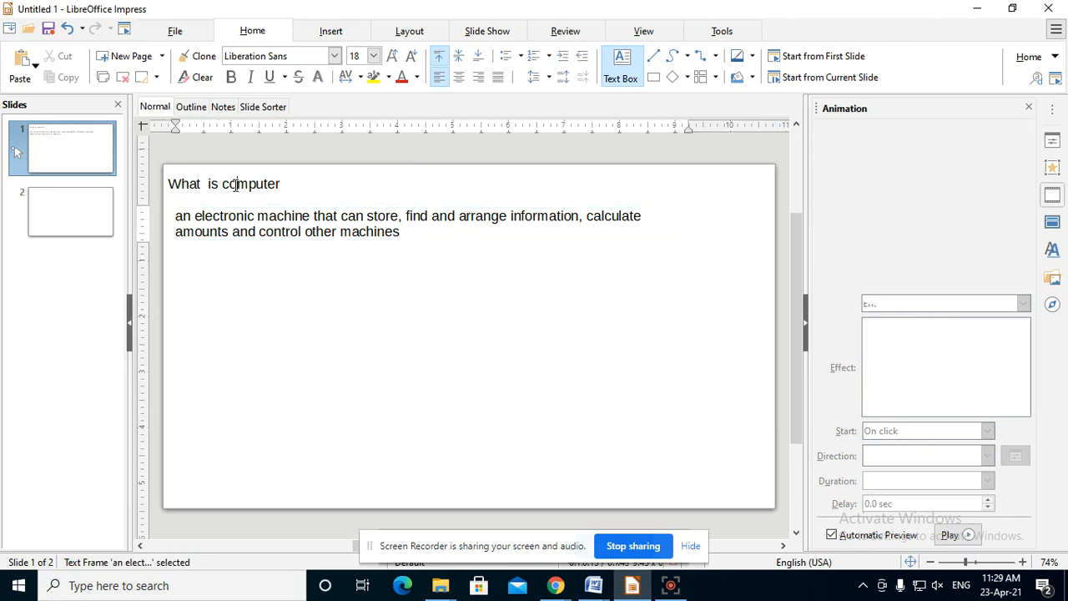
left_click(256, 194)
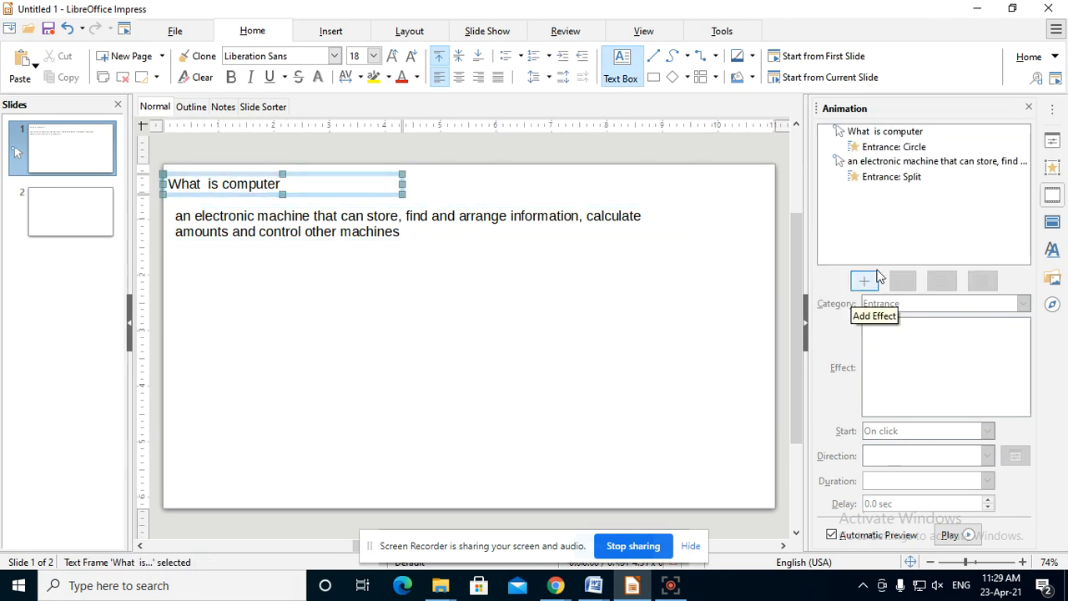
Compare the Out and In directions of the heading's Circle animation, preview the Out version, and leave the direction at In.
left_click(926, 146)
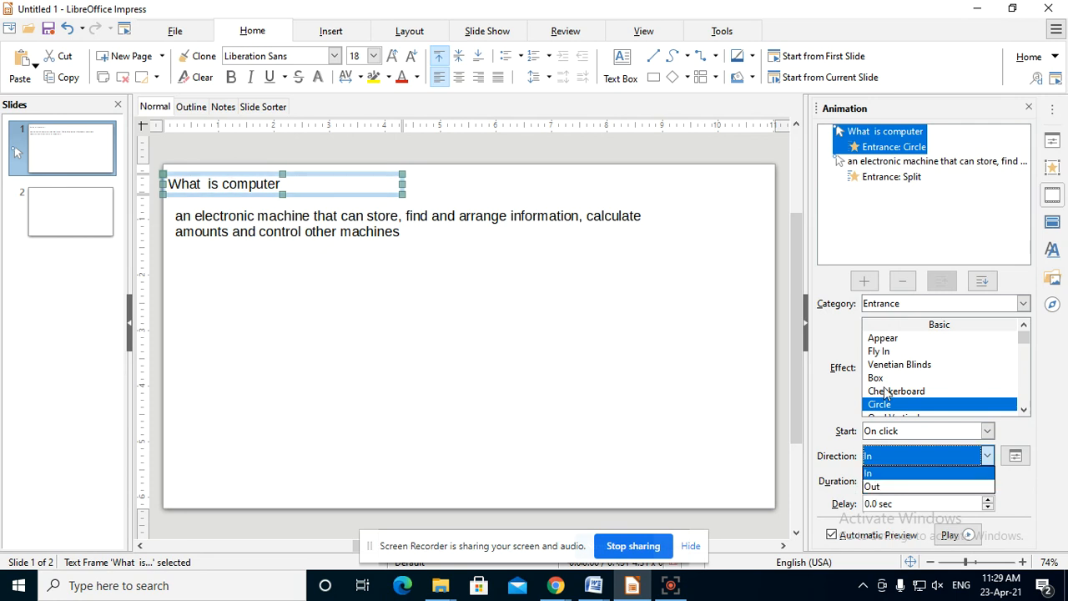
left_click(874, 488)
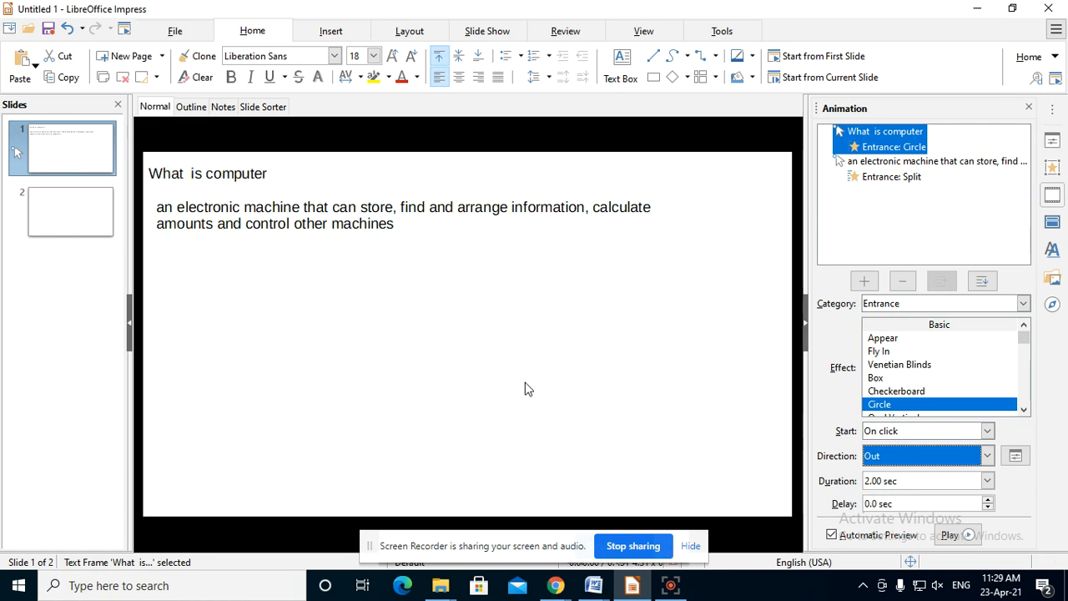
left_click(952, 534)
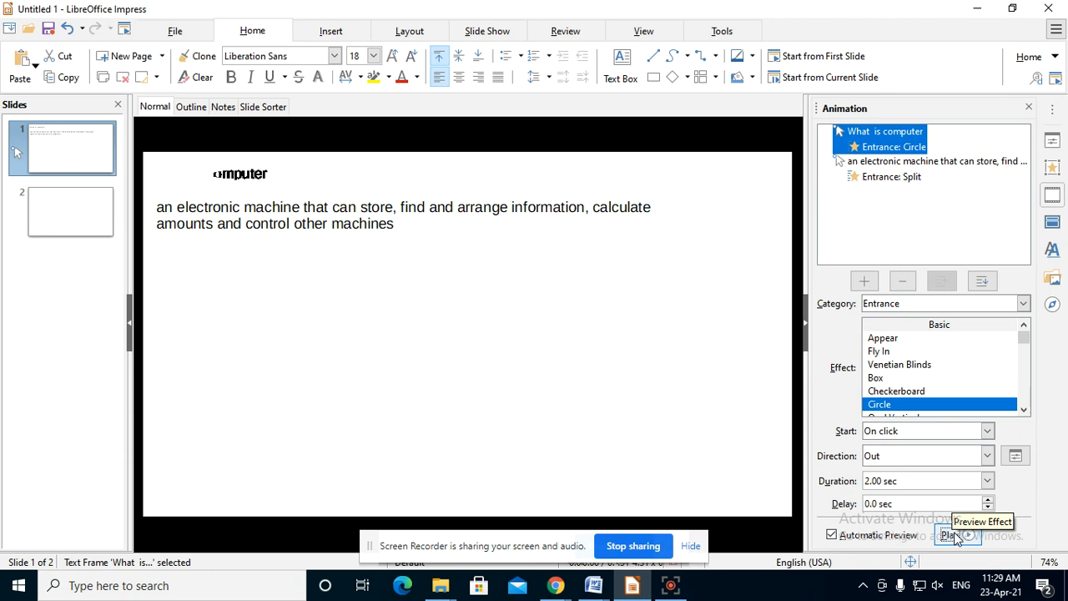
left_click(987, 456)
left_click(924, 474)
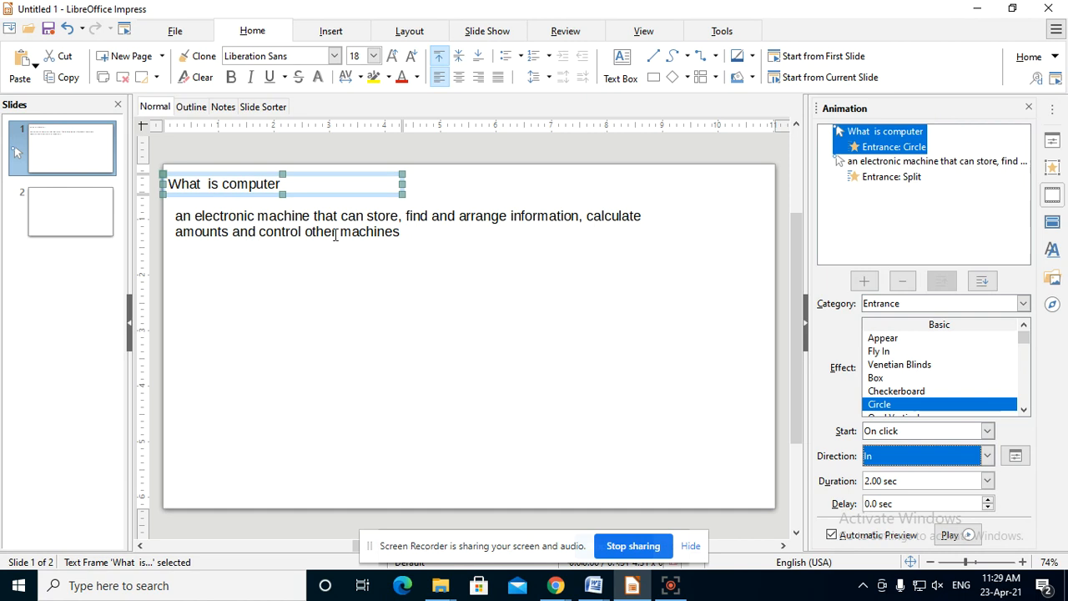
left_click(986, 456)
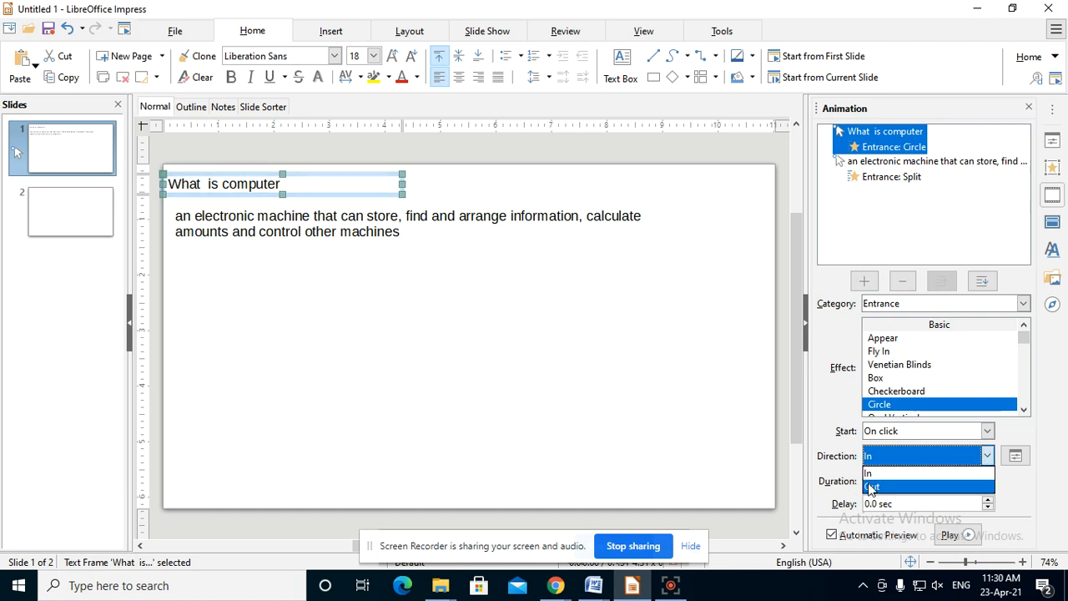
left_click(871, 488)
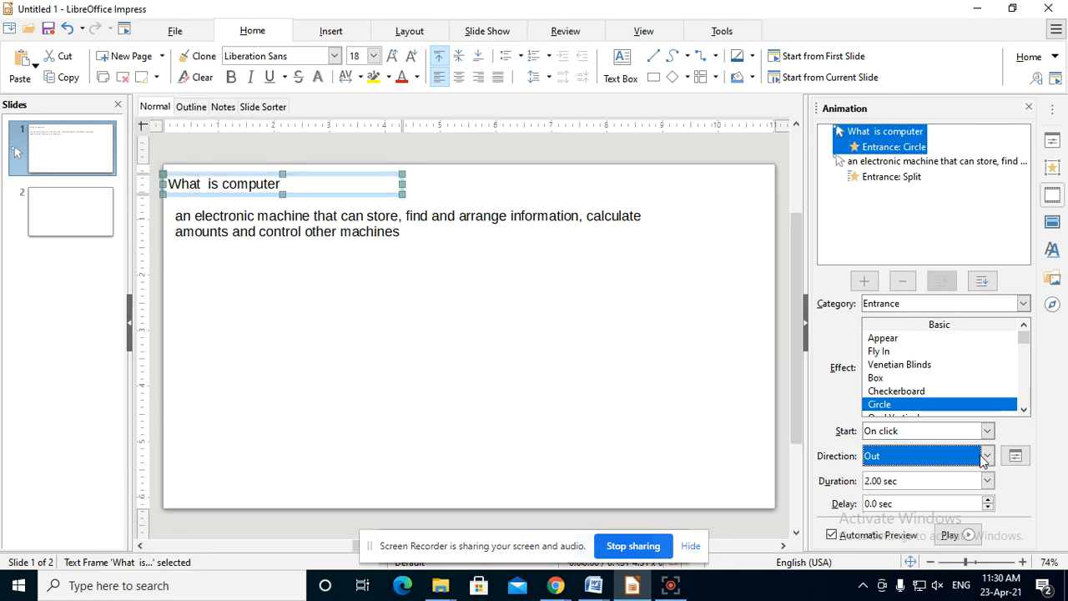
left_click(976, 455)
left_click(925, 473)
Turn off automatic preview, try several entrance effects on the heading from Venetian Blinds to Fly In, and turn automatic preview back on.
left_click(834, 538)
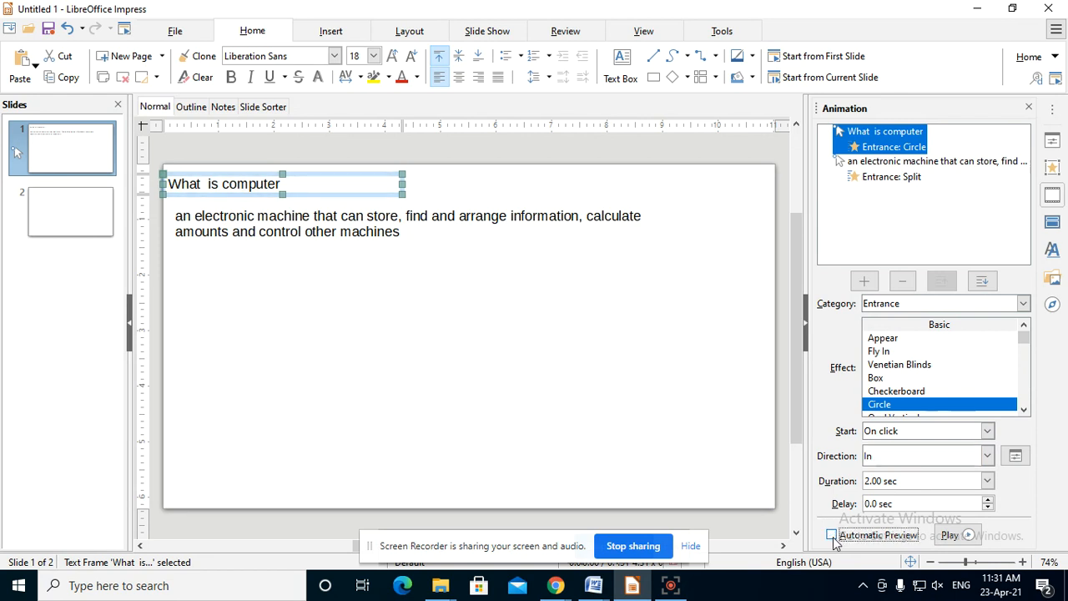
left_click(883, 369)
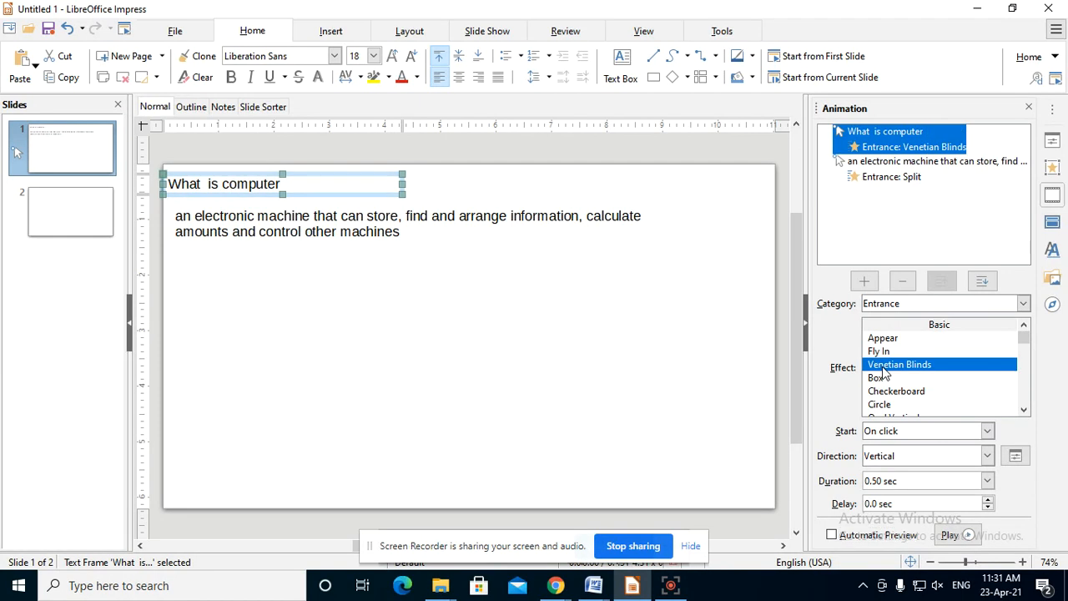
left_click(876, 378)
left_click(893, 391)
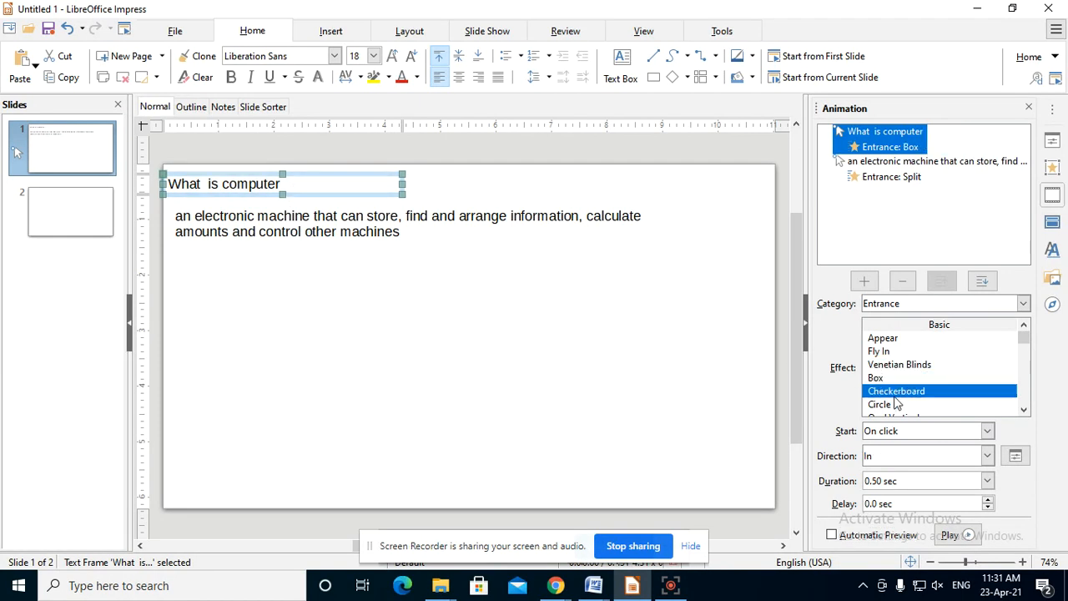
left_click(873, 406)
left_click(897, 364)
left_click(917, 352)
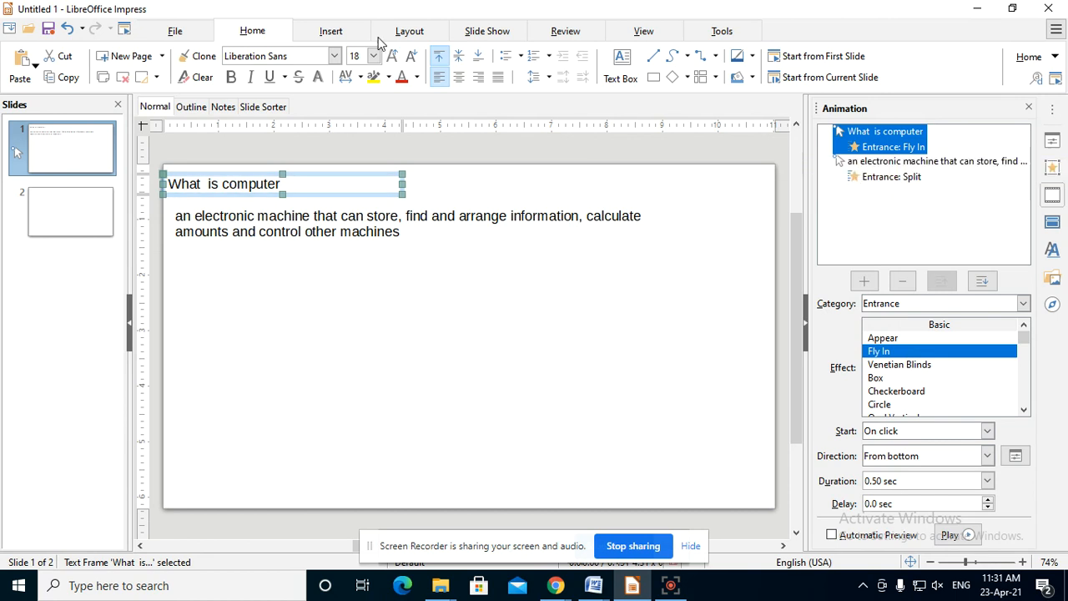
left_click(833, 537)
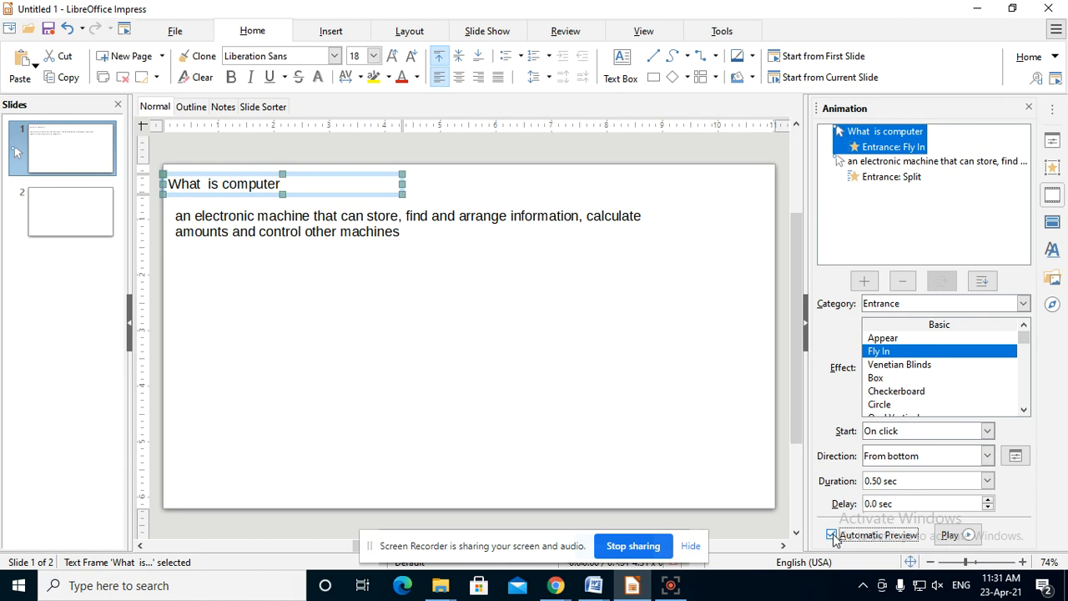
Try Box, Checkerboard, Dissolve In, Peek In, Random Bars and Wheel on the heading, and set its entrance effect to Random Effects.
left_click(876, 378)
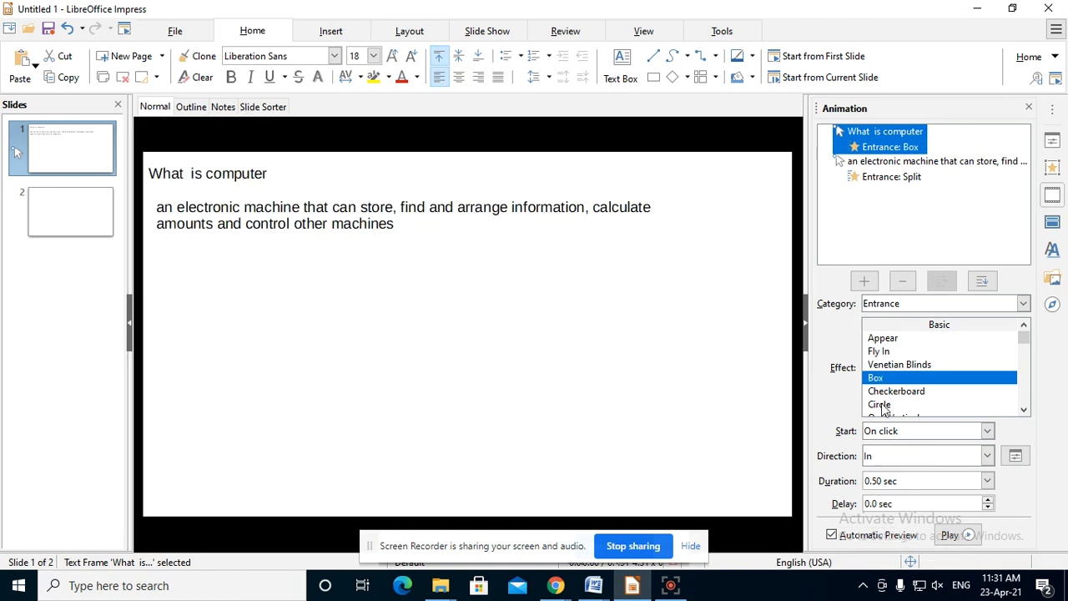
left_click(886, 390)
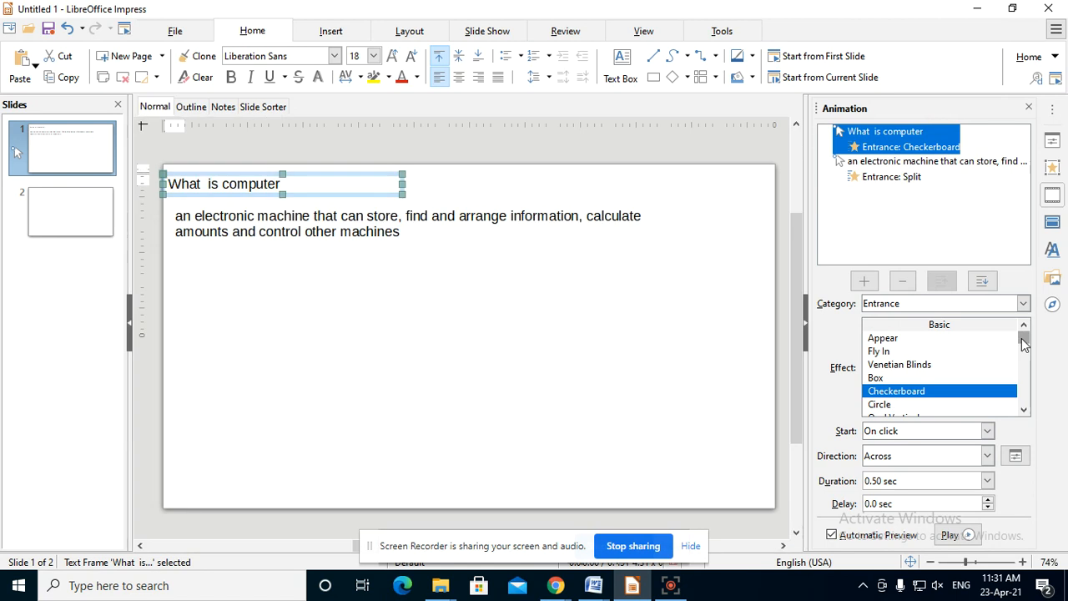
scroll(1022, 376, "down", 2)
left_click(890, 366)
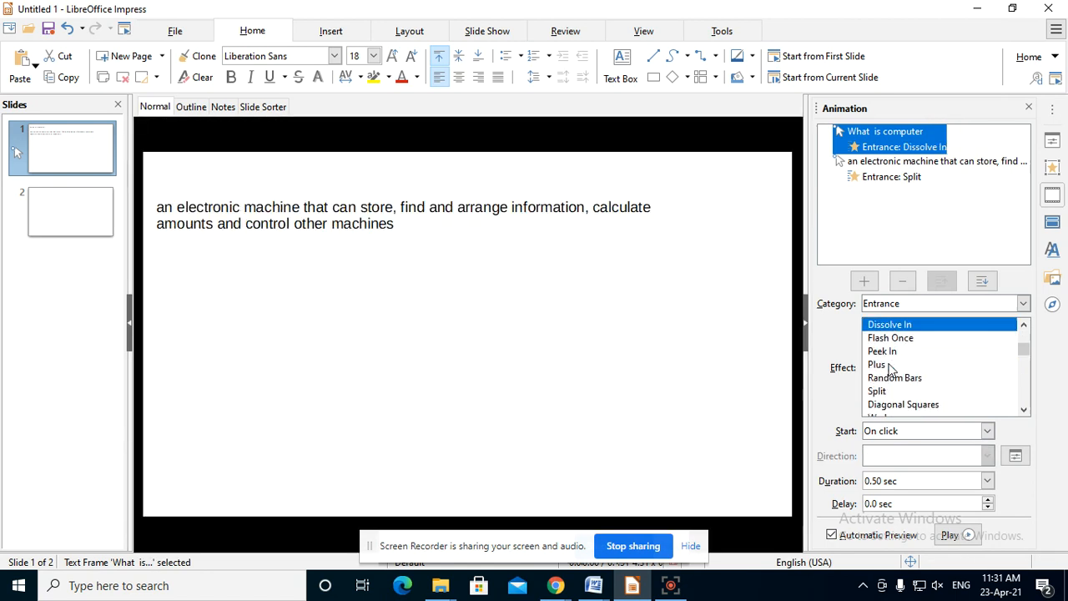
left_click(903, 355)
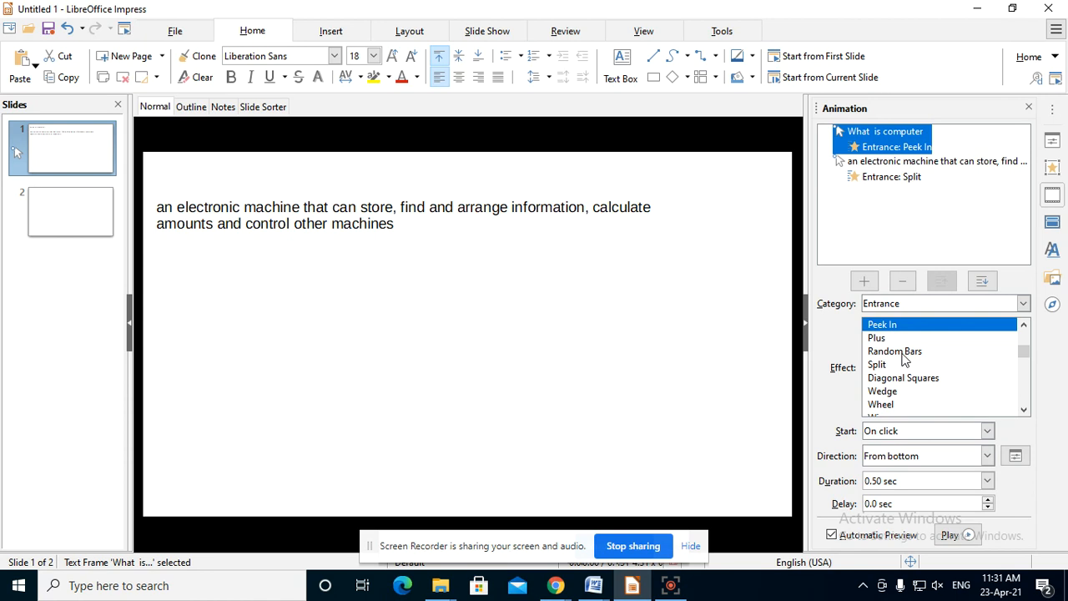
left_click(902, 353)
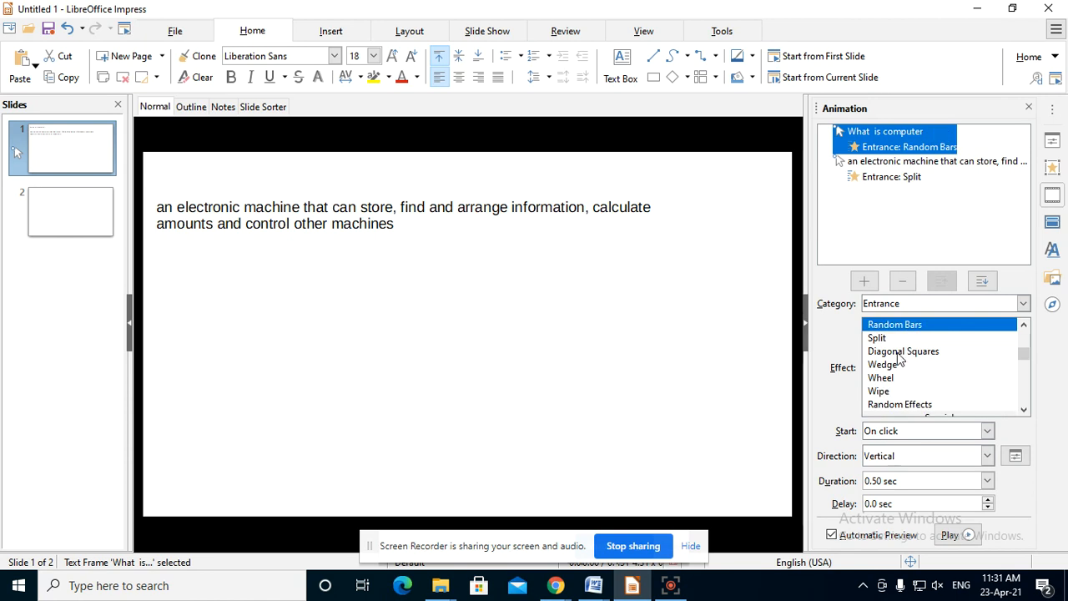
left_click(890, 378)
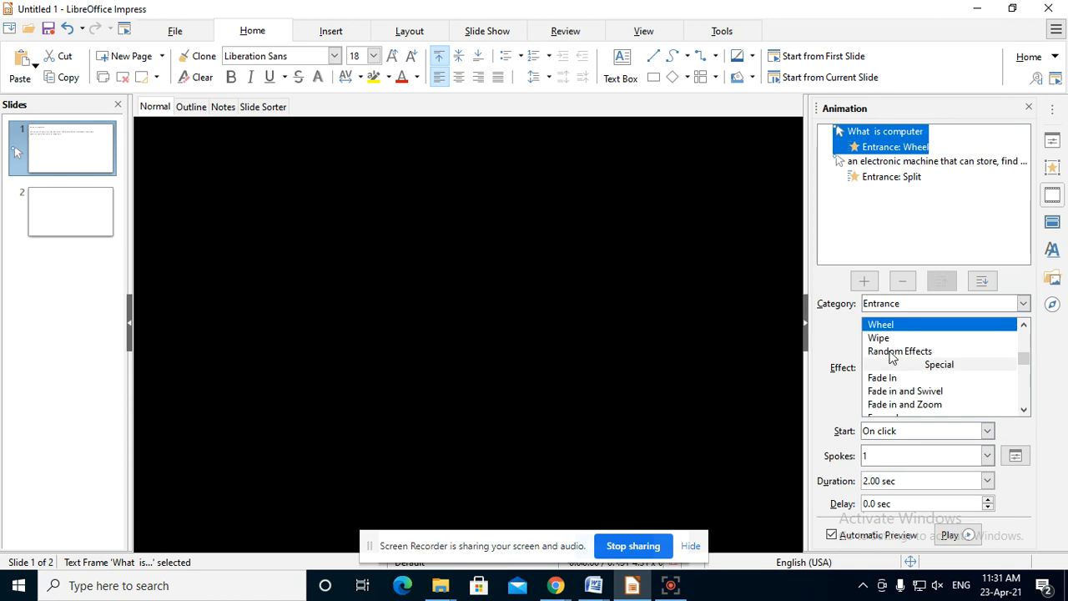
left_click(891, 351)
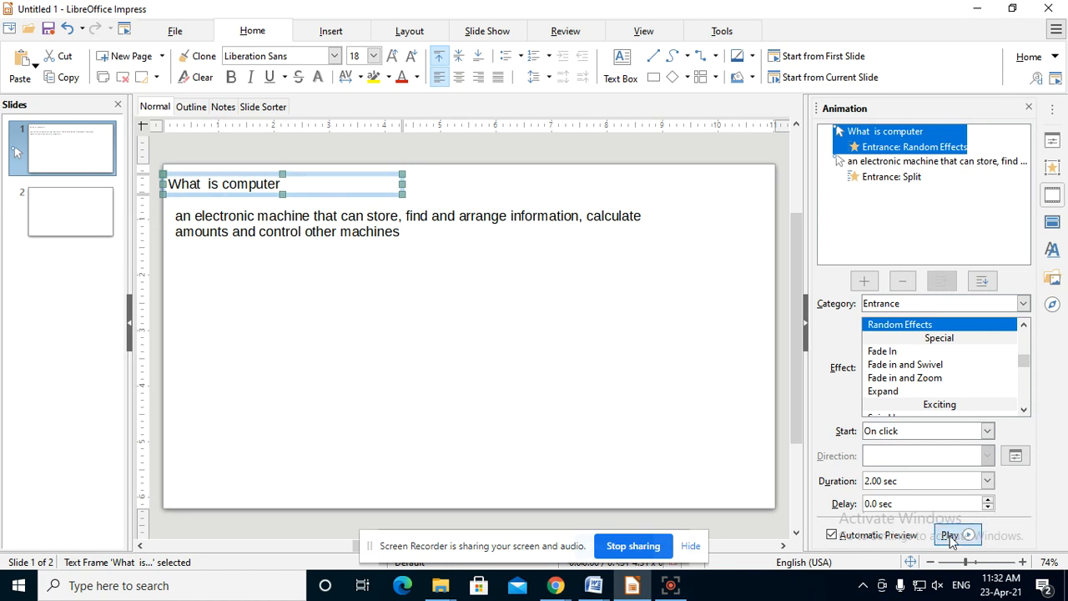
Play the heading's Random Effects entrance animation and deselect the heading text box.
left_click(951, 536)
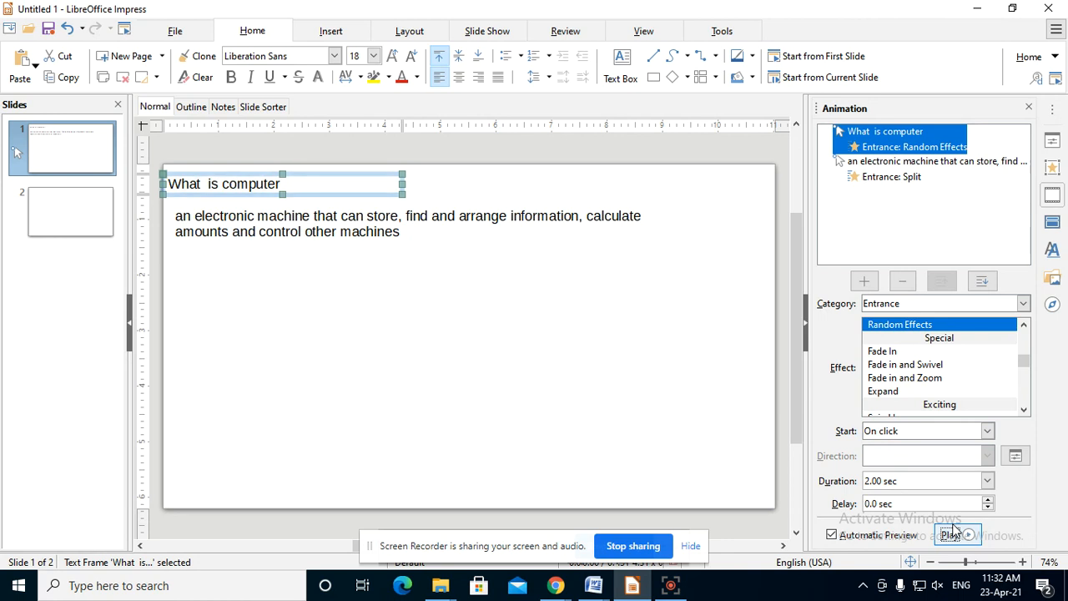
left_click(410, 276)
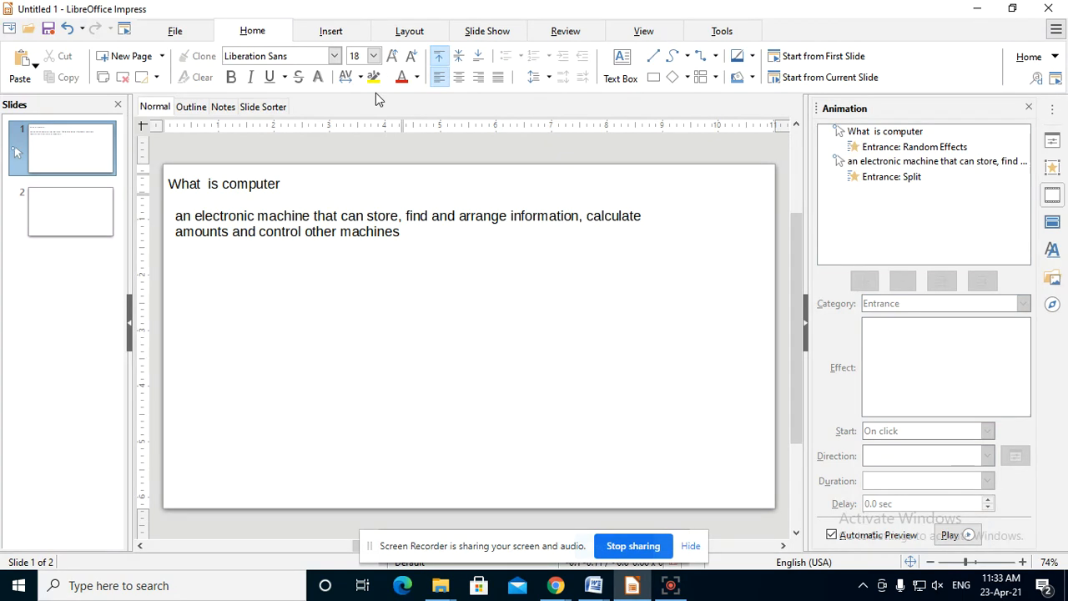
Compare gradient presets for slide 1's background and apply the yellow-to-green gradient.
left_click(317, 38)
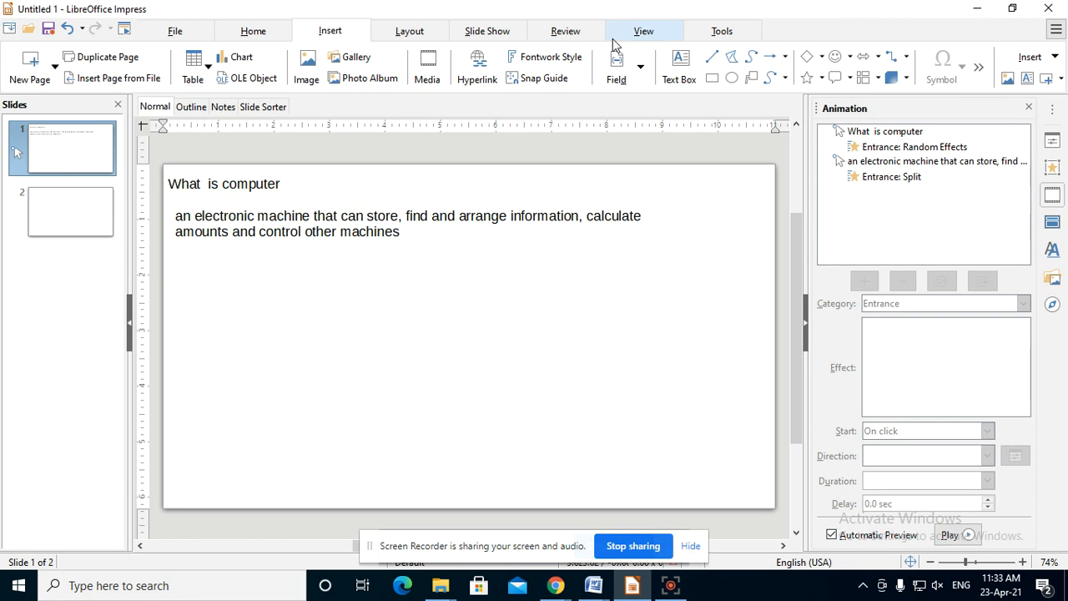
left_click(630, 37)
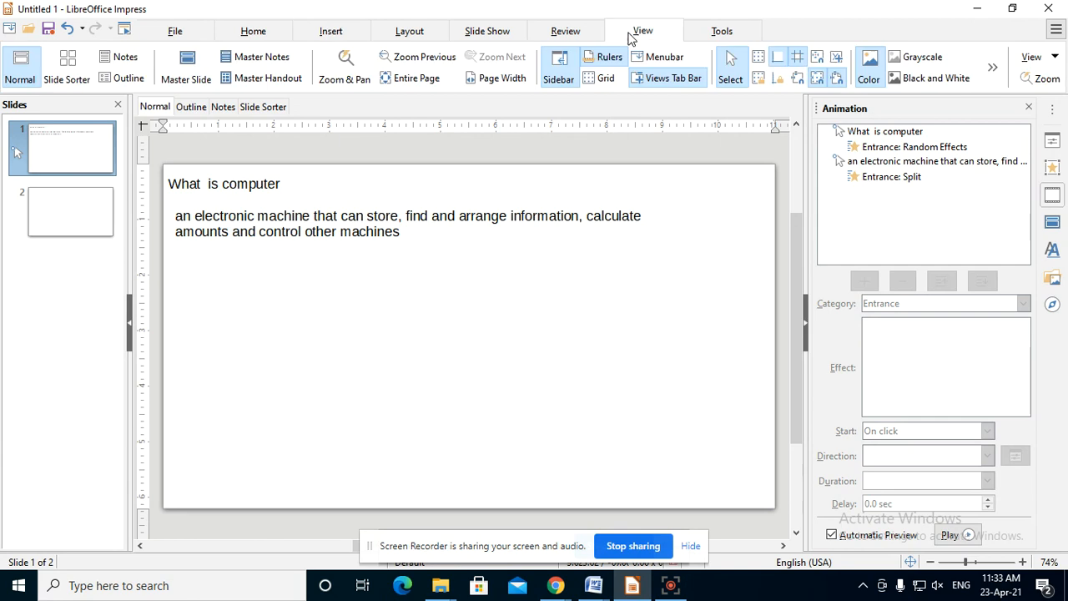
left_click(410, 33)
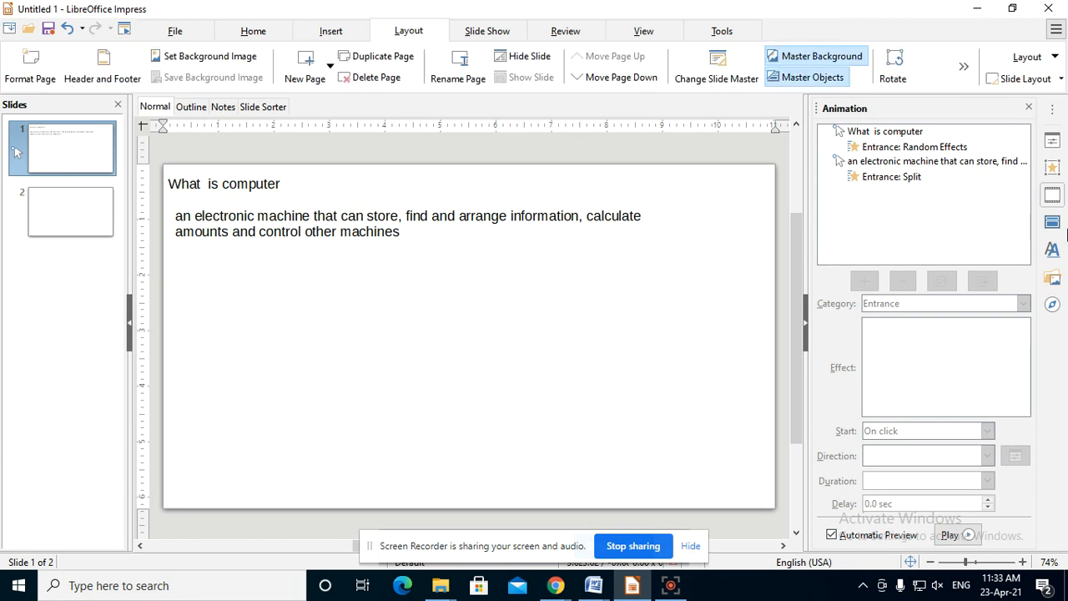
left_click(25, 65)
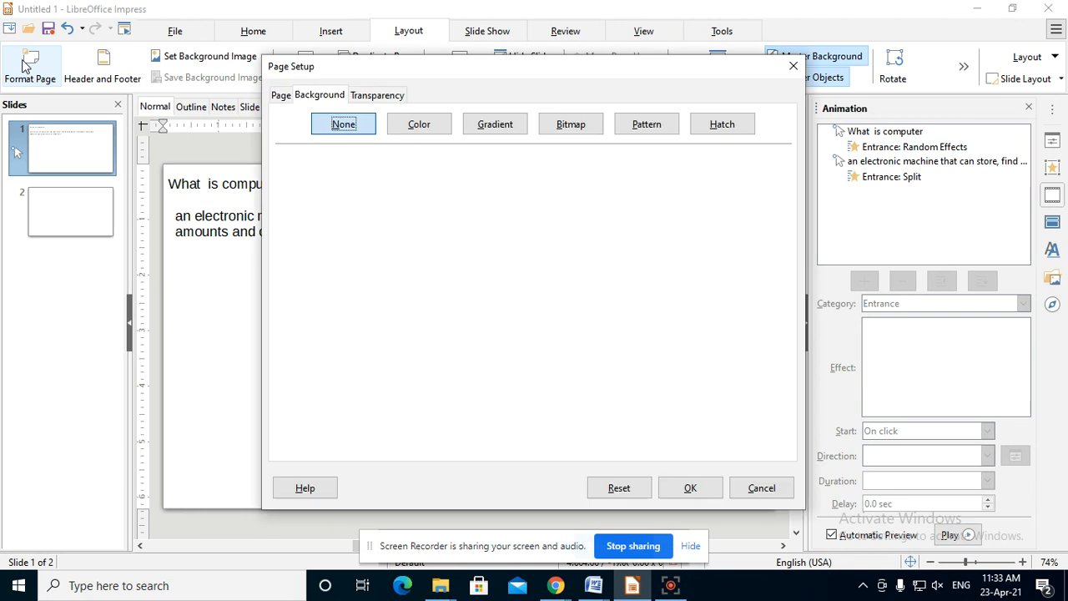
left_click(491, 125)
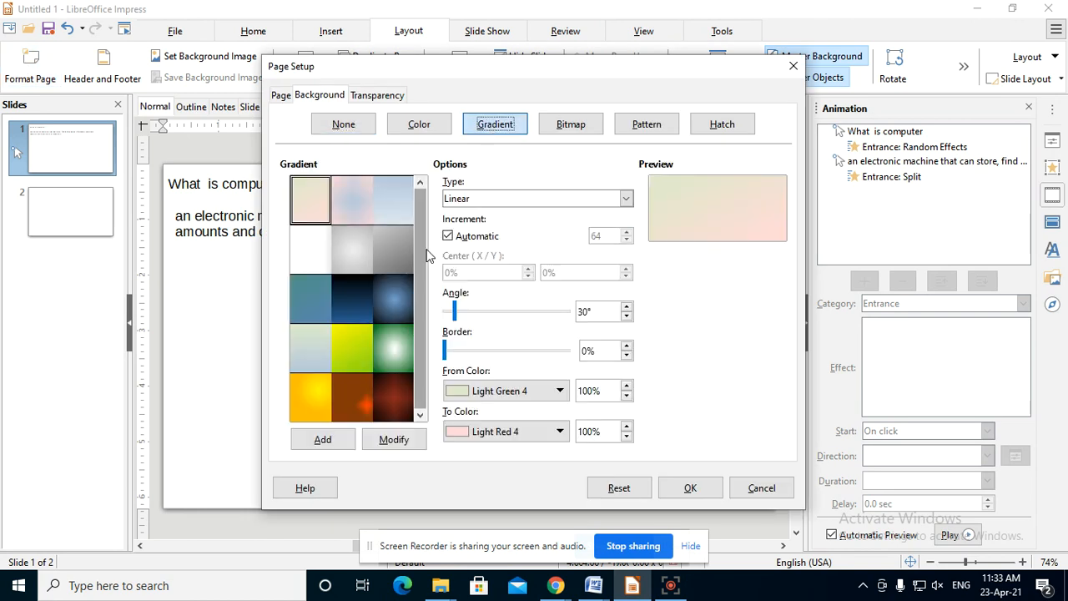
left_click(384, 358)
left_click(409, 310)
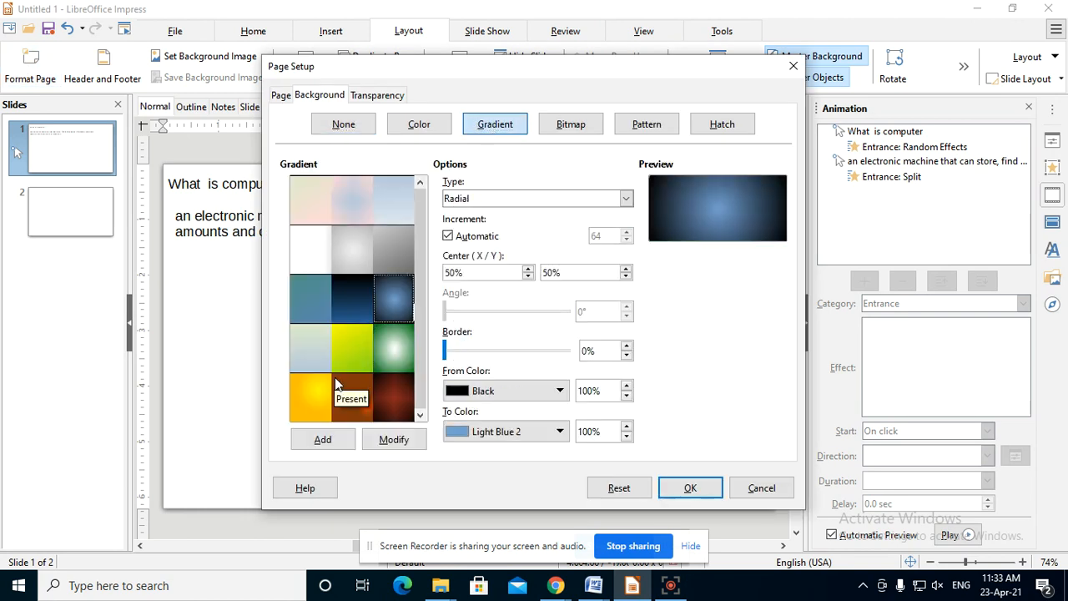
left_click(352, 334)
left_click(689, 489)
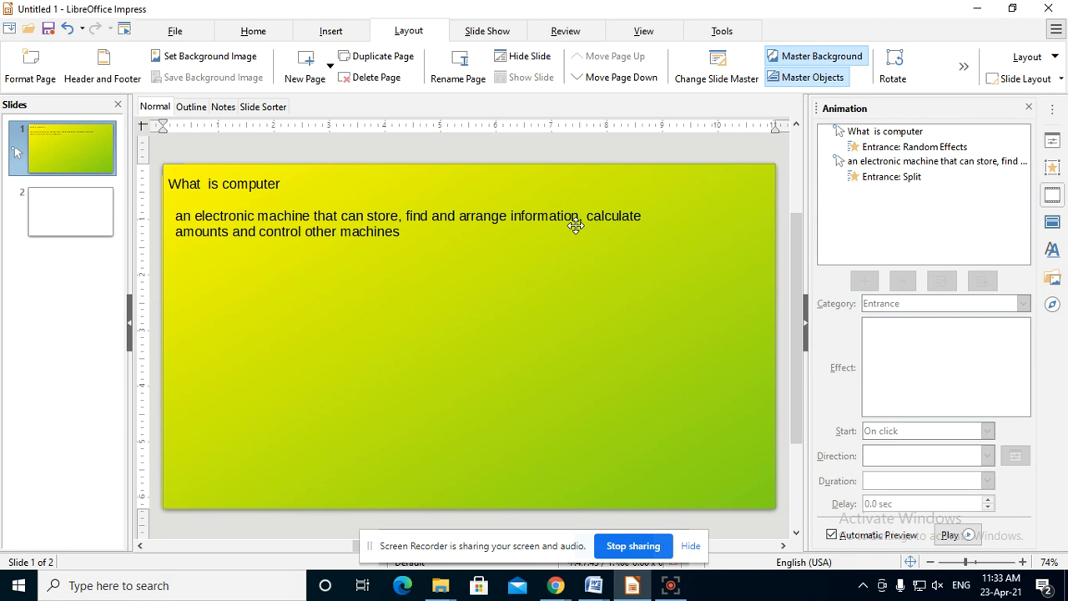
Open the slide transition settings for slide 1, and turn automatic preview off and back on.
left_click(492, 33)
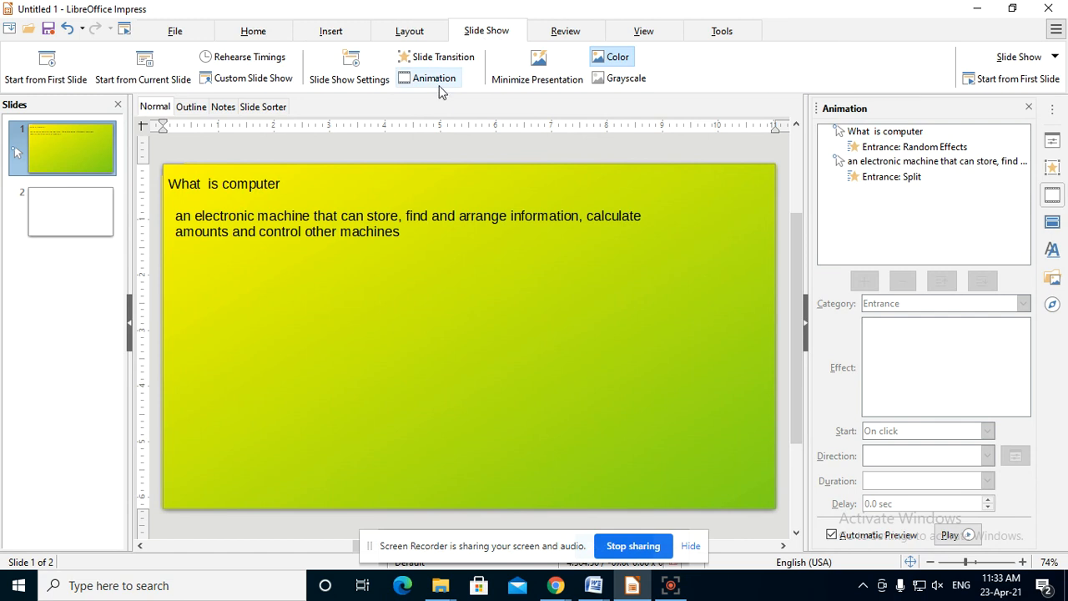
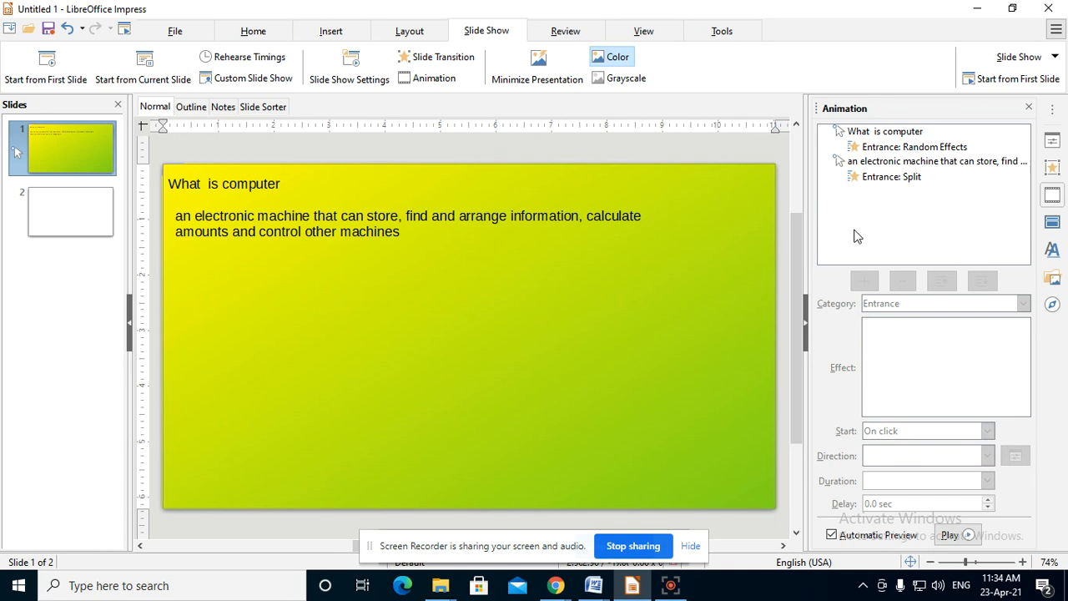
left_click(420, 64)
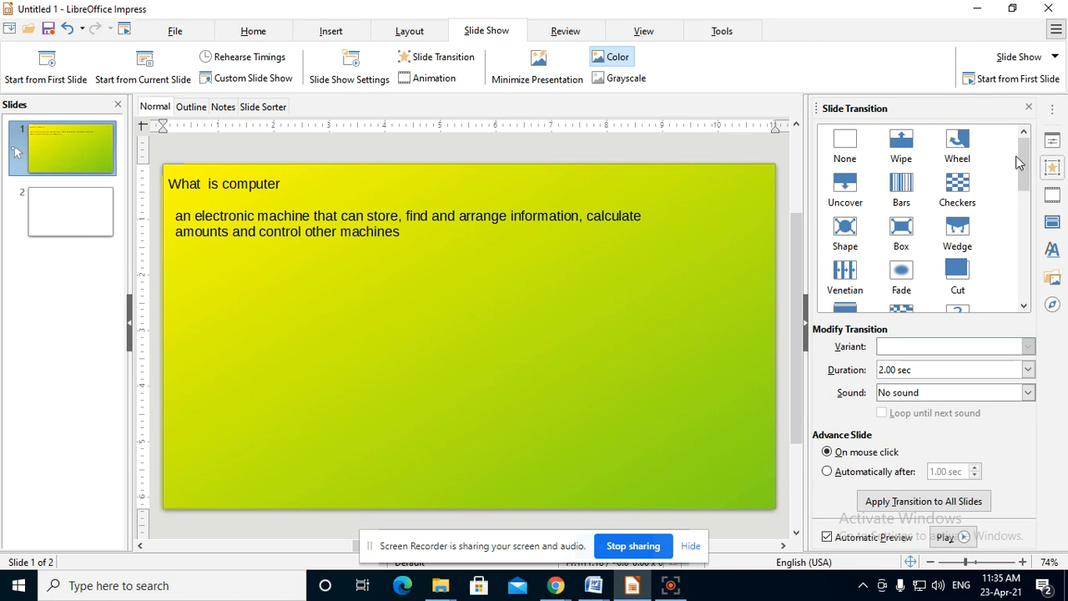
mouse_move(1028, 159)
left_mouse_down()
mouse_move(1020, 228)
mouse_move(1026, 143)
left_mouse_up()
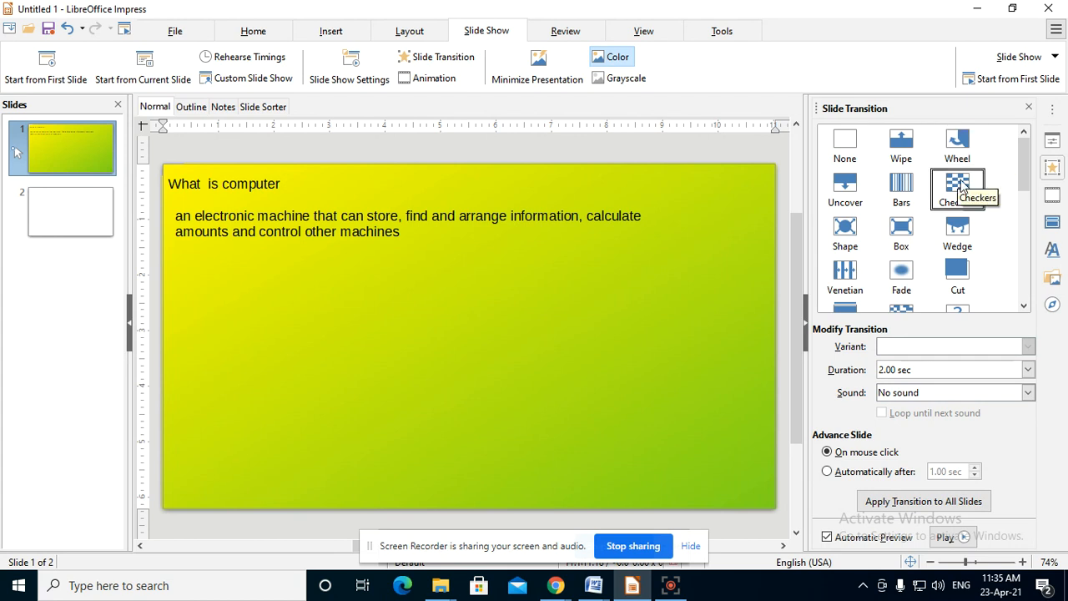
left_click(827, 538)
left_click(826, 540)
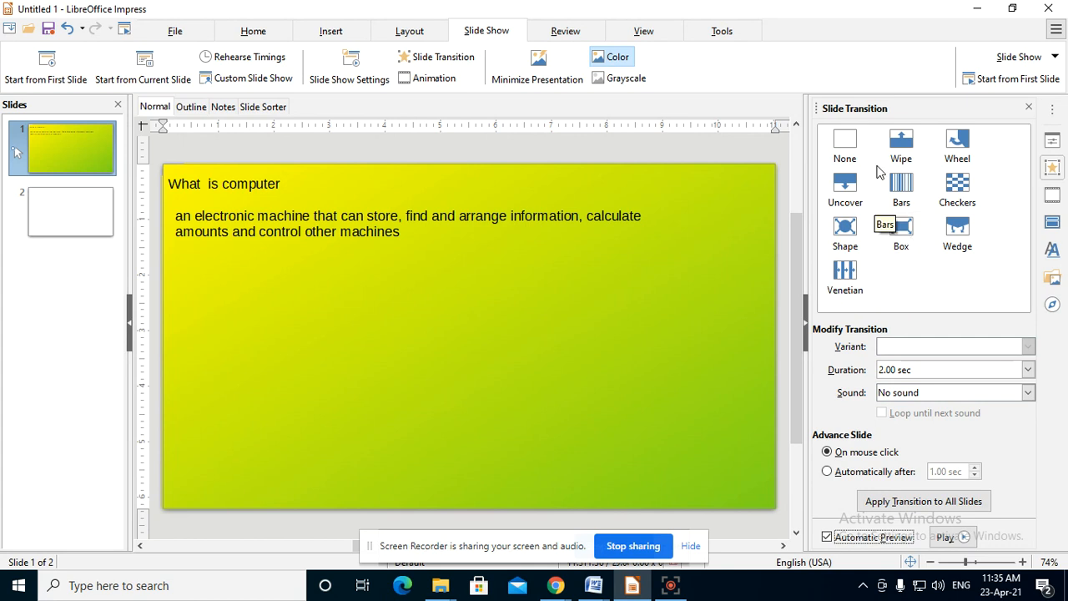
Try the Box, Checkers, Uncover, Shape, Fade and Cut transitions on slide 1.
left_click(900, 235)
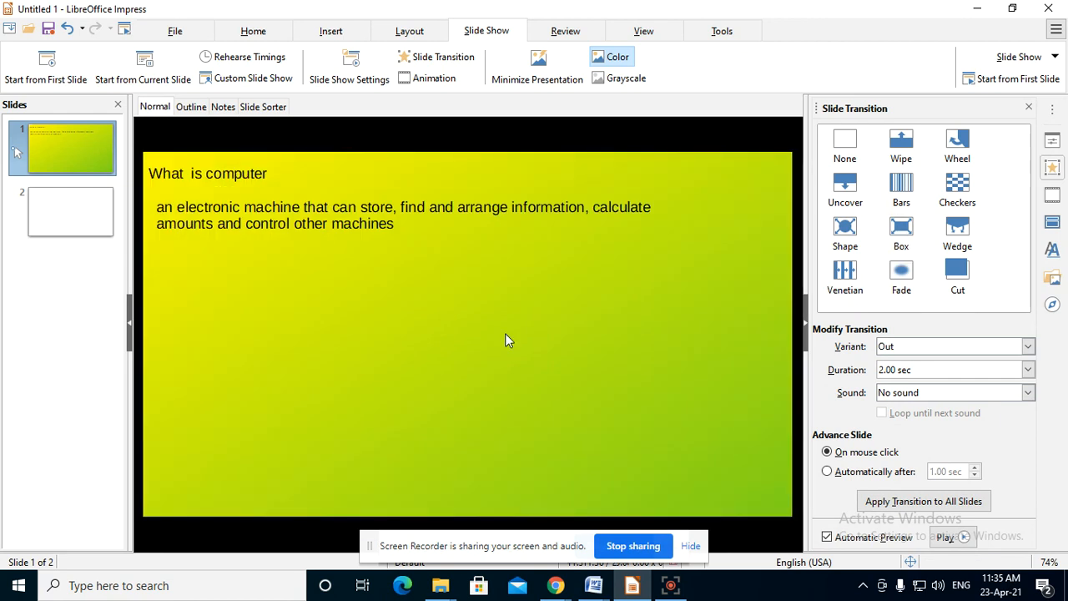
left_click(955, 190)
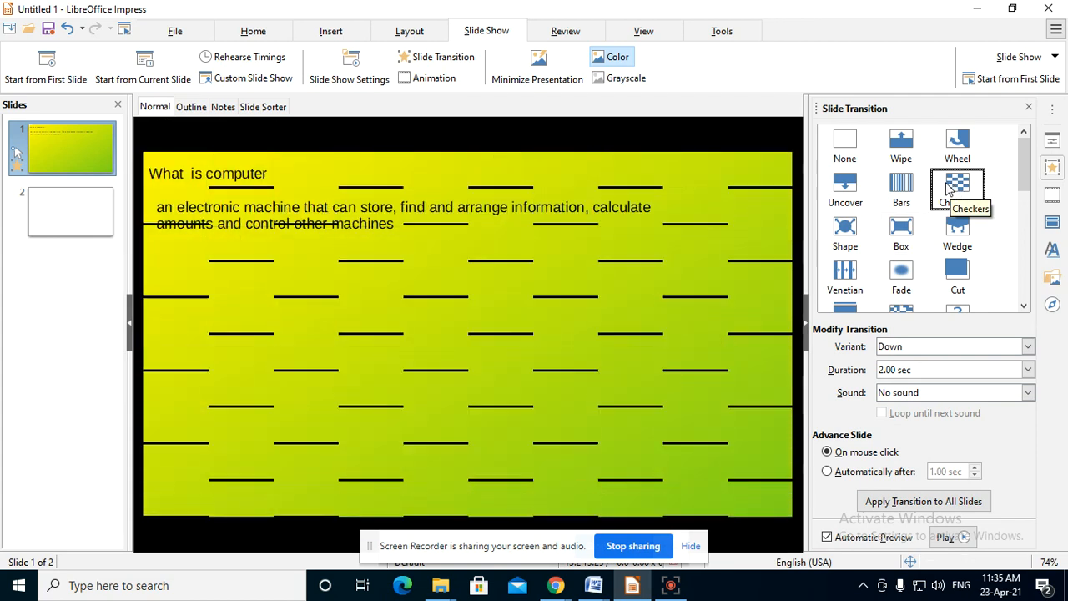
left_click(841, 192)
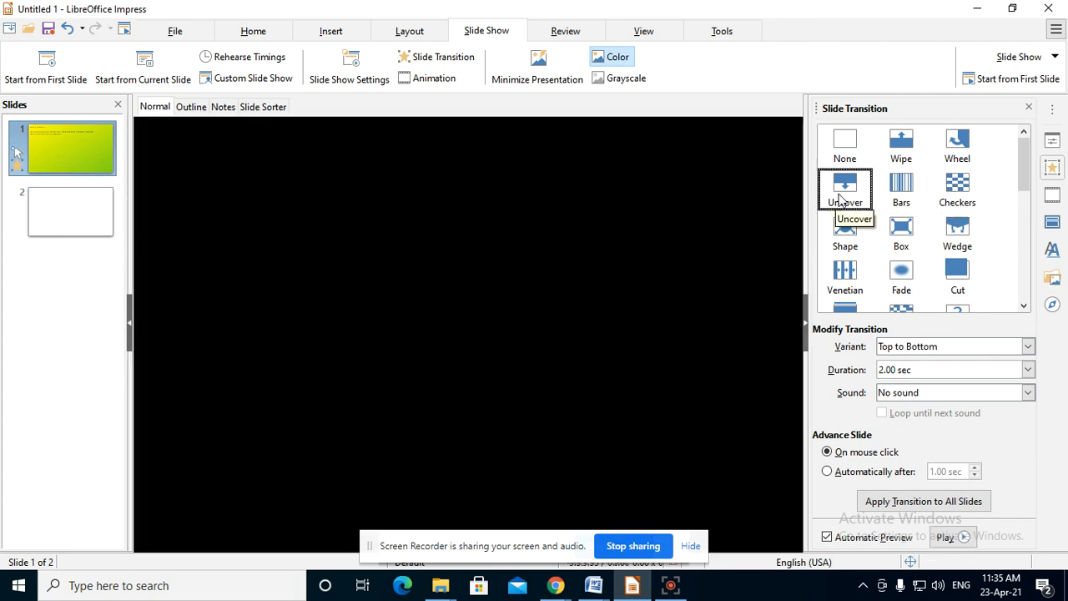
left_click(846, 239)
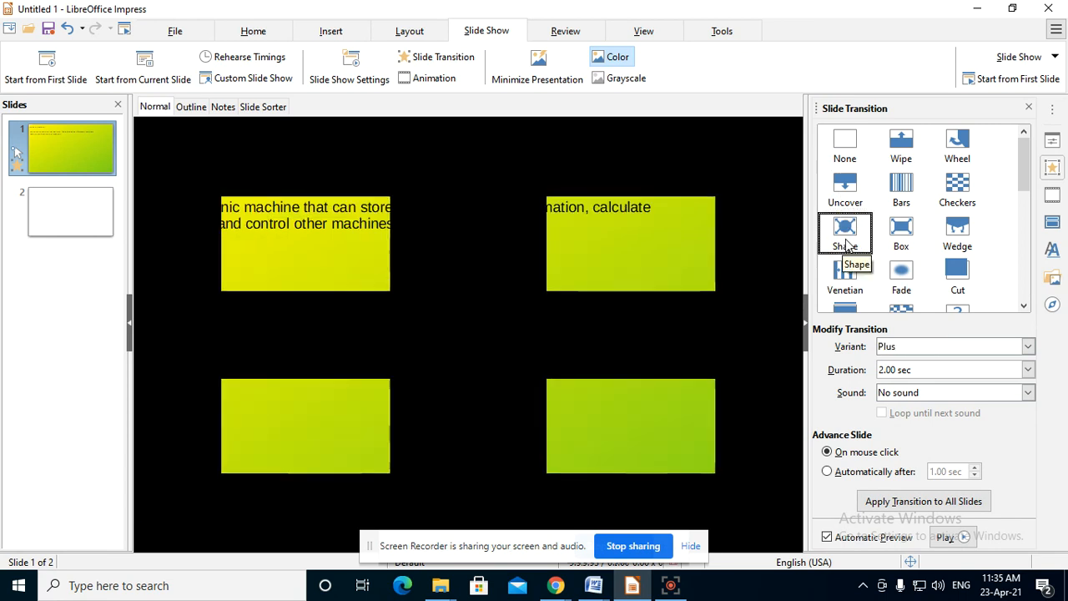
left_click(899, 276)
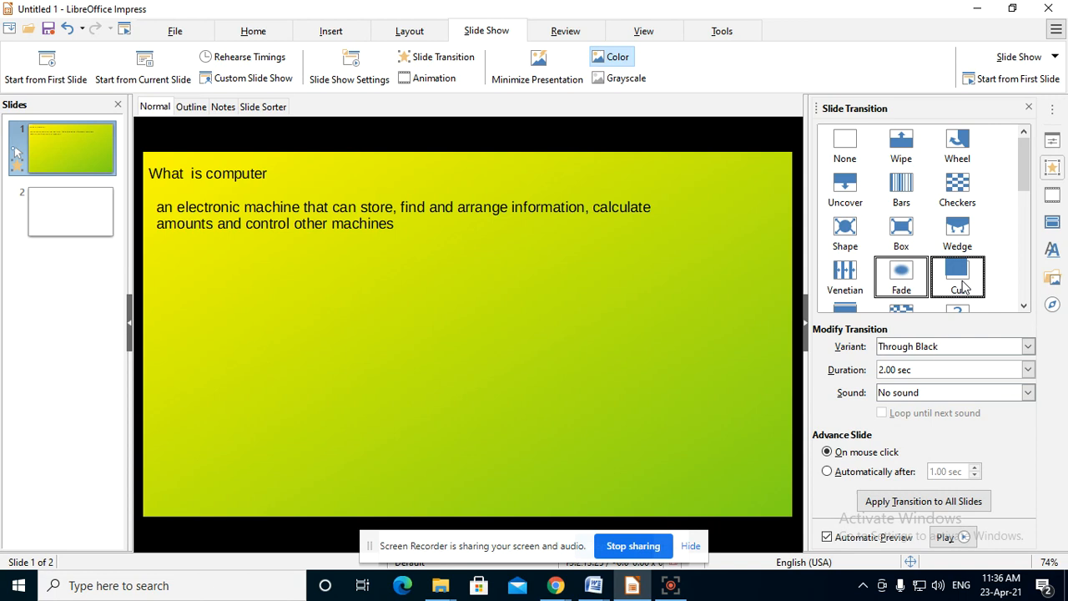
left_click(960, 282)
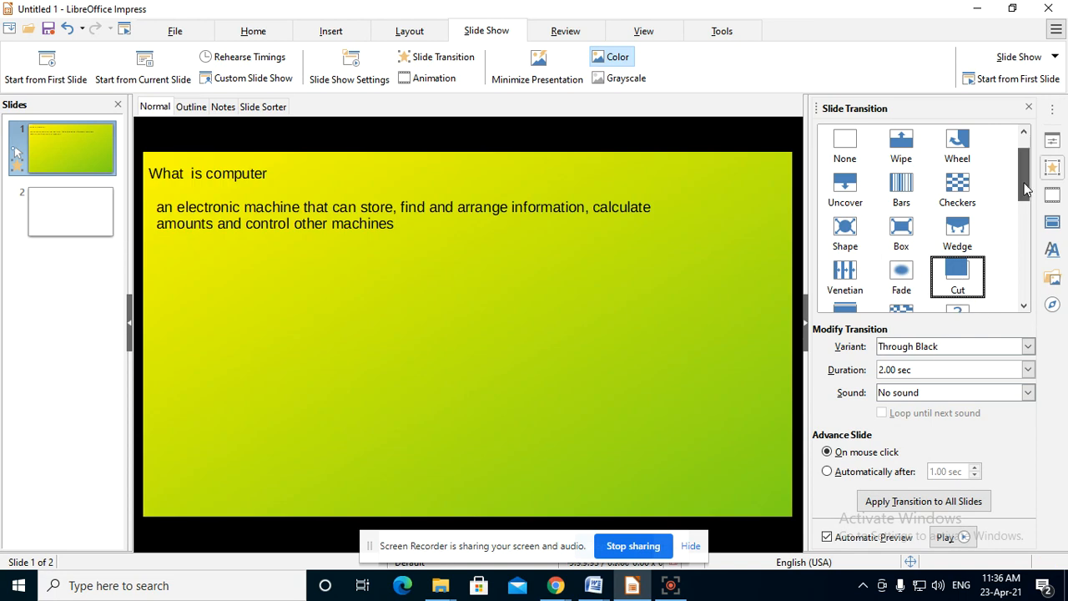
Try the Random transition on slide 1 and preview it several times.
scroll(1025, 219, "down", 2)
left_click(959, 238)
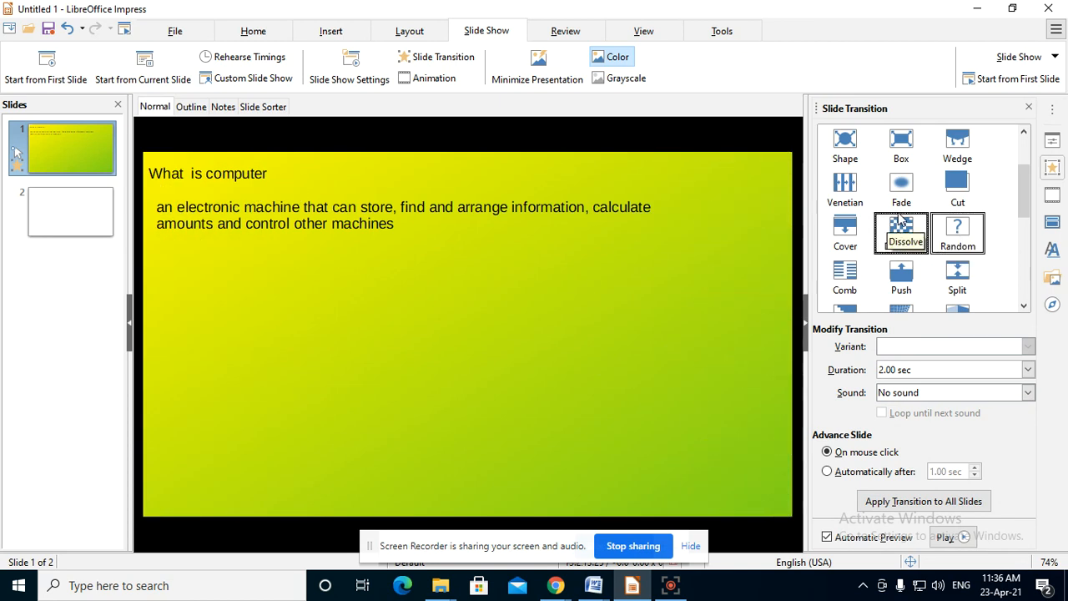
left_click(968, 242)
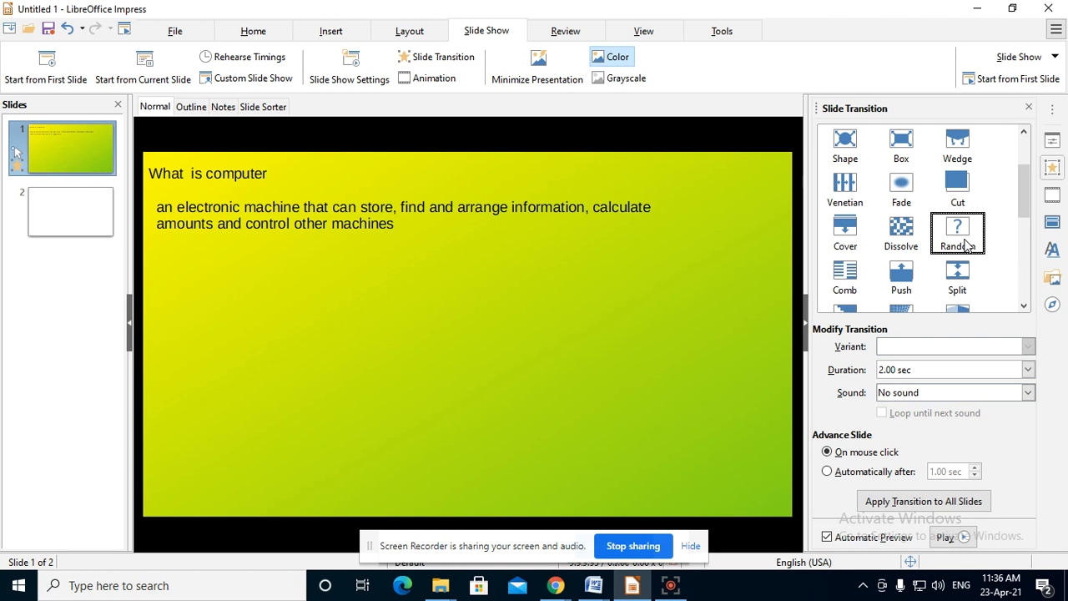
left_click(966, 243)
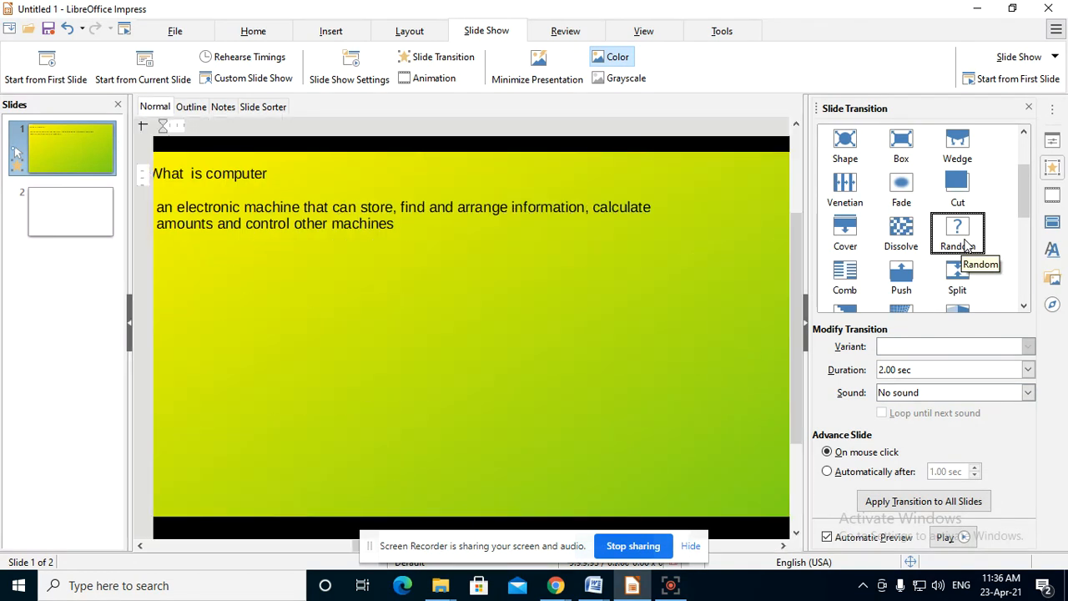
left_click(968, 243)
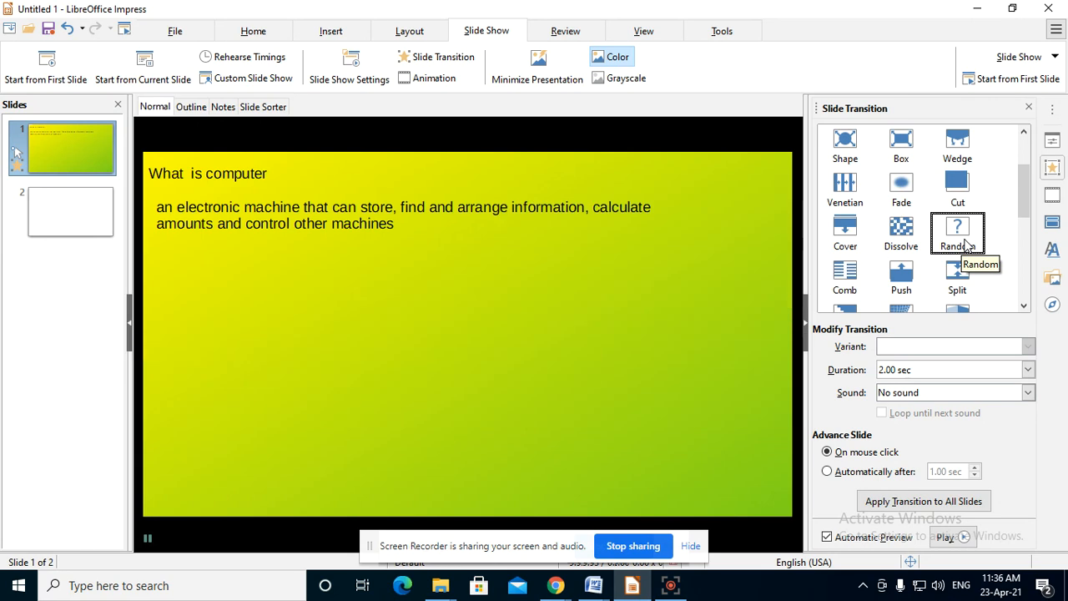
Try the Split and Push transitions on slide 1, and set its transition to Comb.
left_click(958, 278)
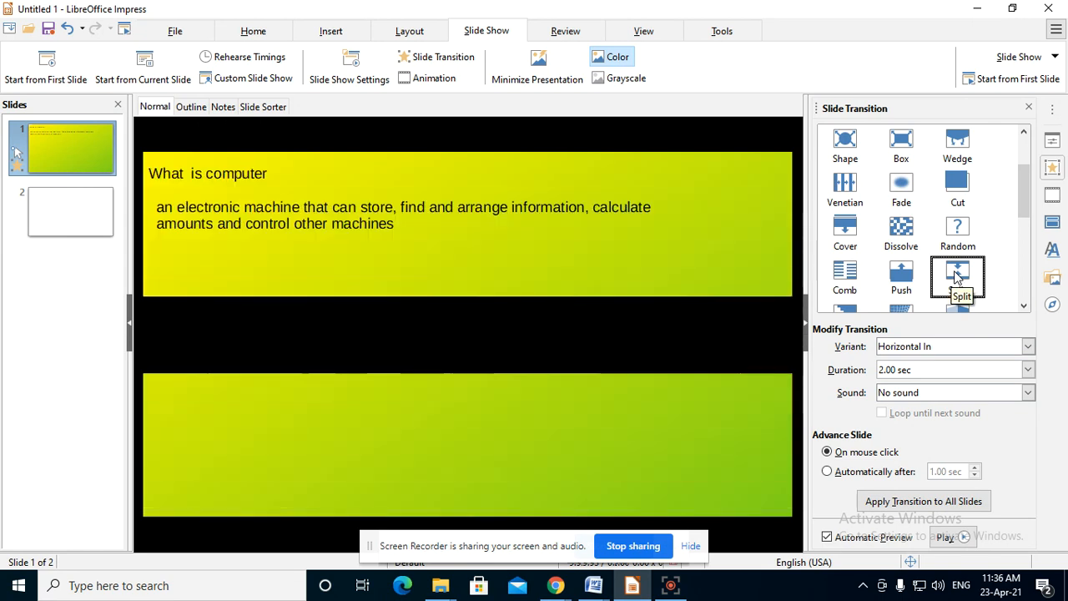
left_click(909, 267)
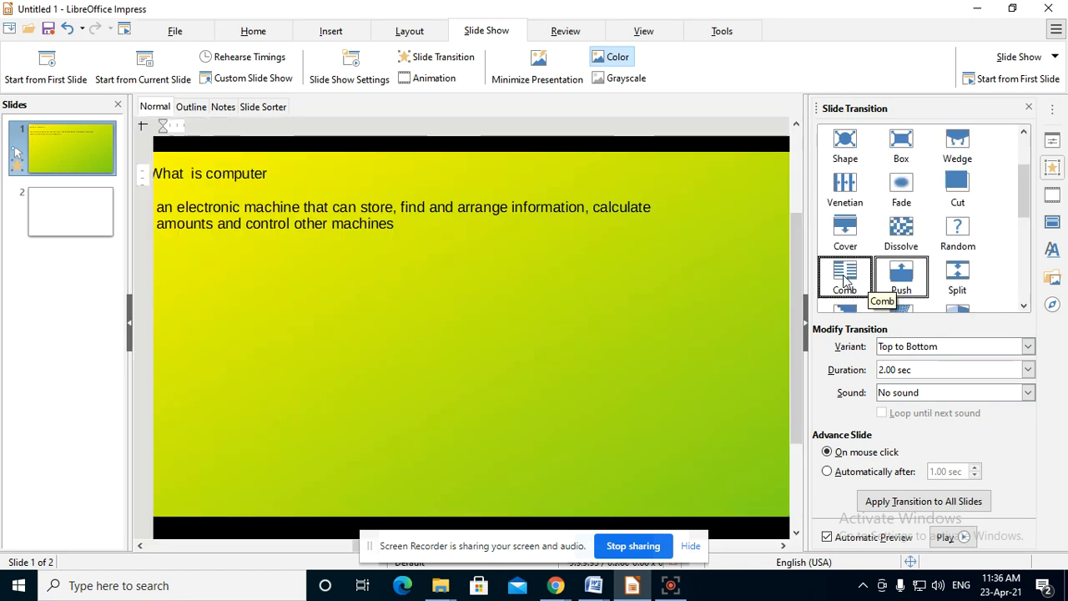
left_click(844, 281)
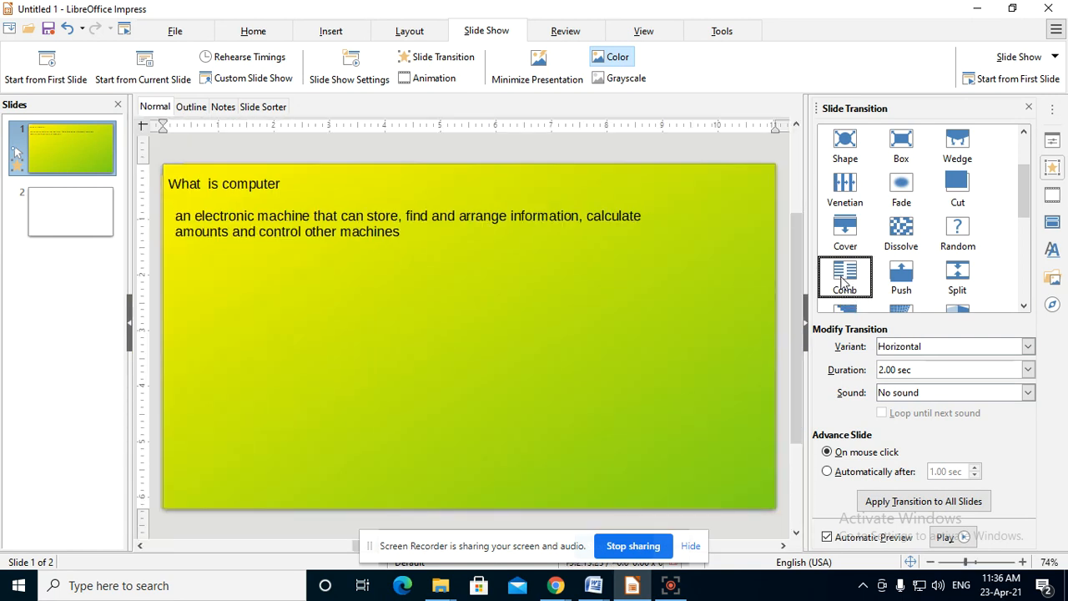
left_click(842, 282)
Compare the Horizontal and Vertical variants of slide 1's Comb transition, and leave the variant at Vertical.
left_click(1026, 347)
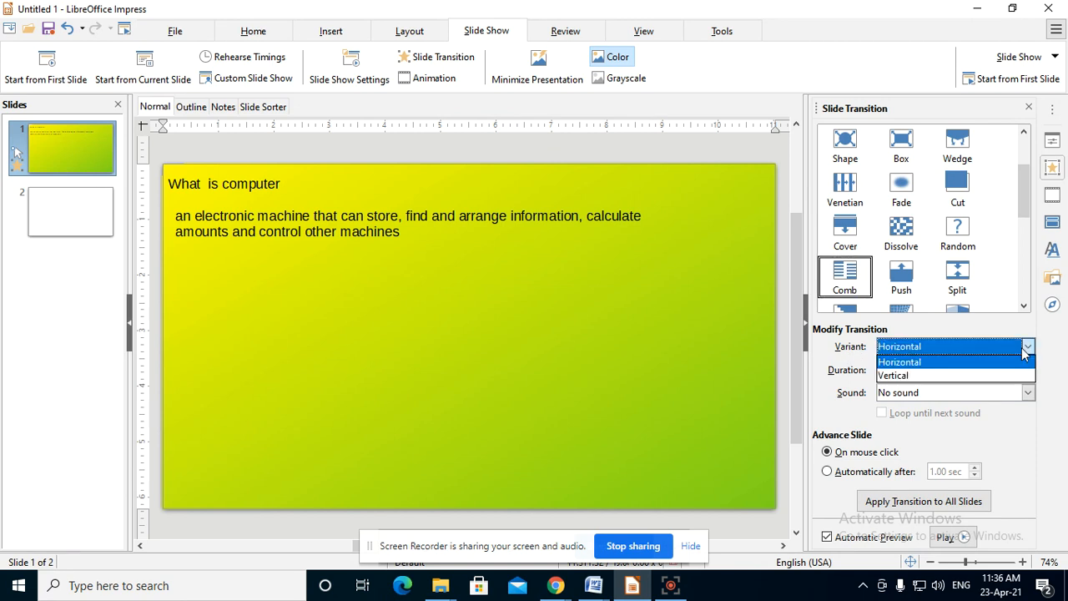
left_click(901, 363)
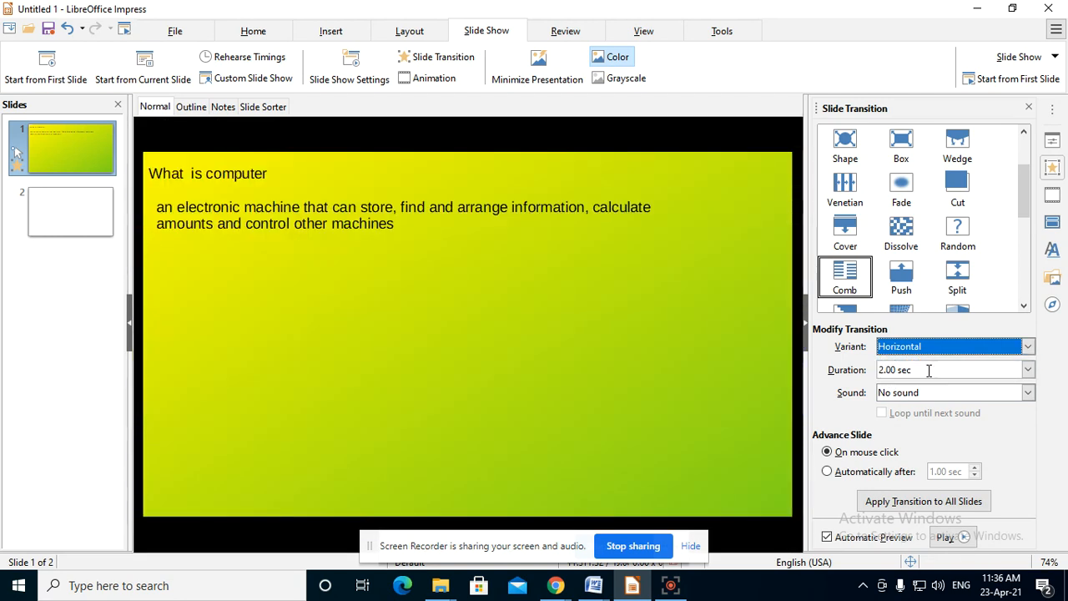
left_click(897, 346)
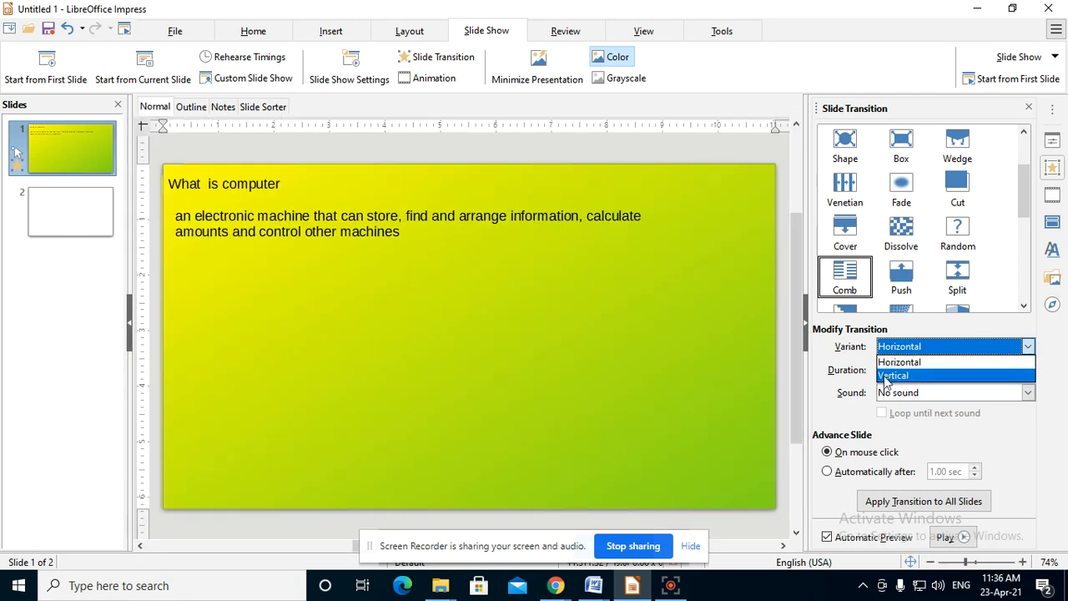
left_click(887, 377)
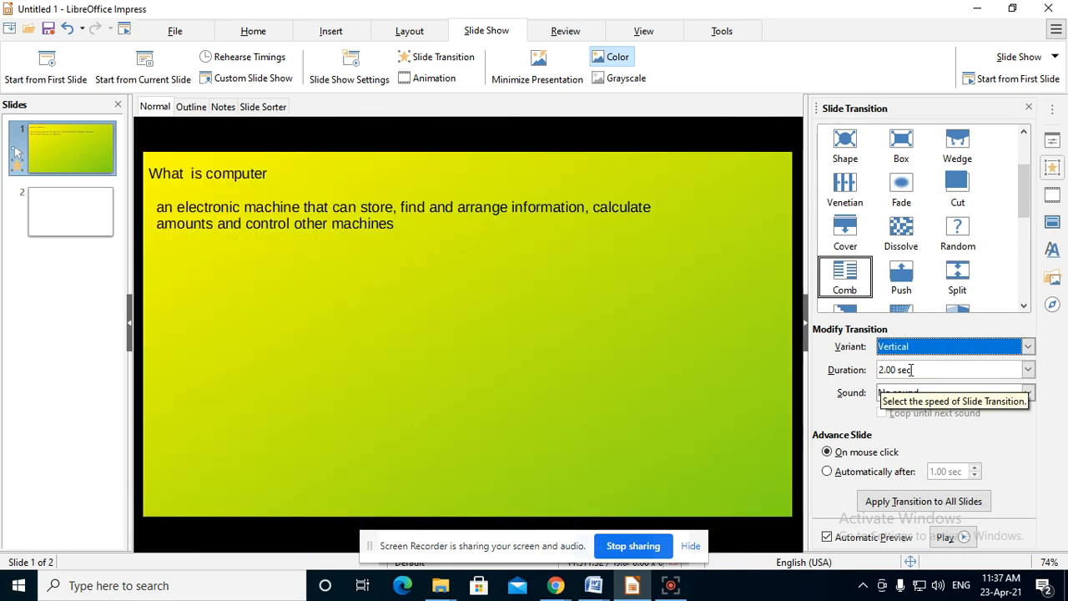
left_click(914, 346)
left_click(907, 359)
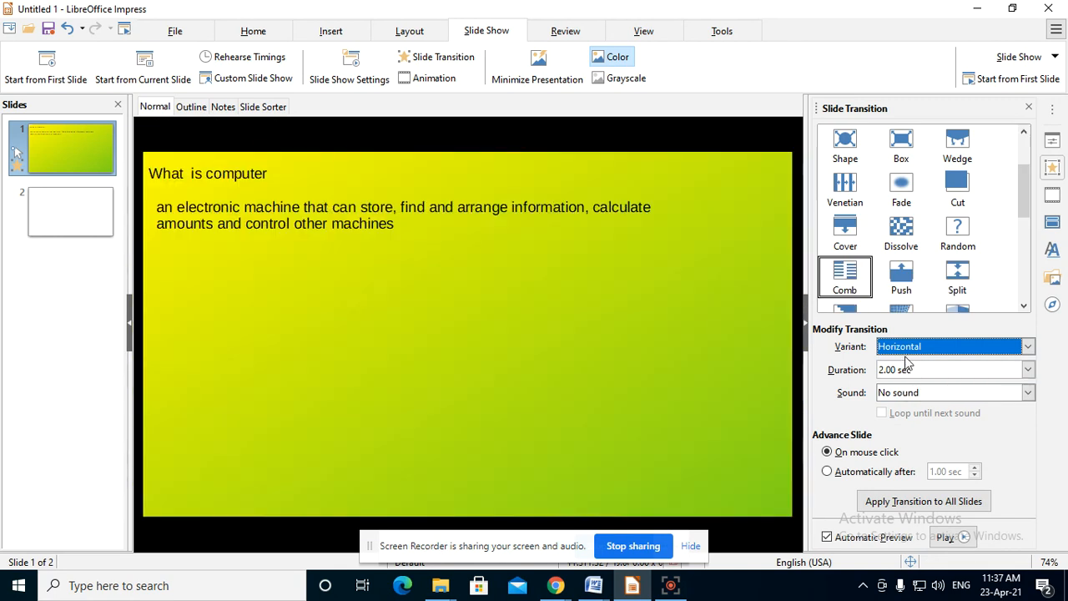
left_click(909, 349)
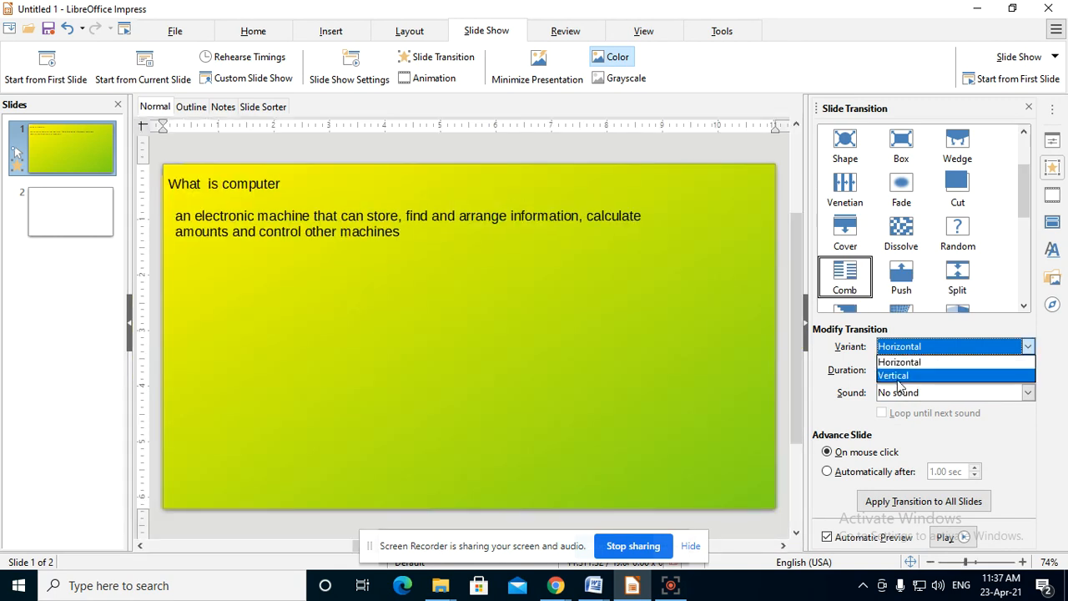
left_click(900, 375)
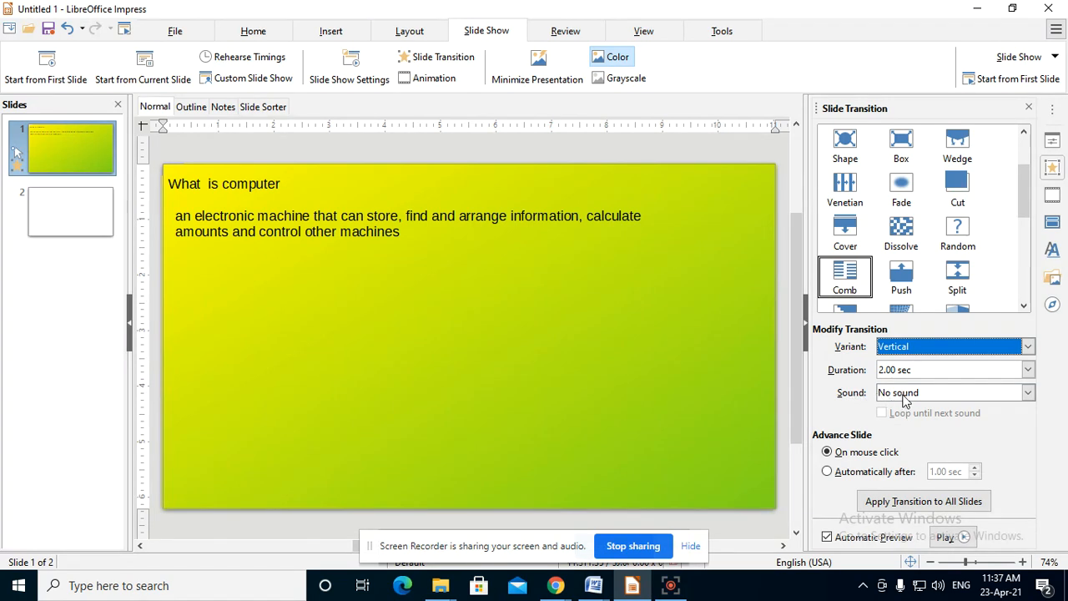
Try the apert2, curve, nature2 and sparcle sounds for slide 1's Comb transition.
left_click(1032, 399)
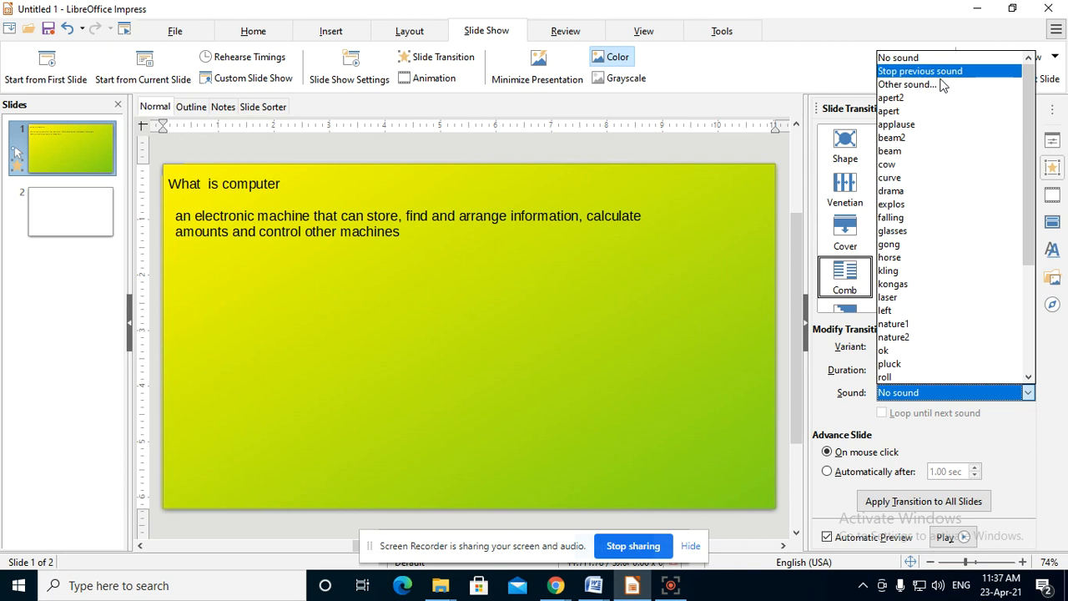
left_click(921, 98)
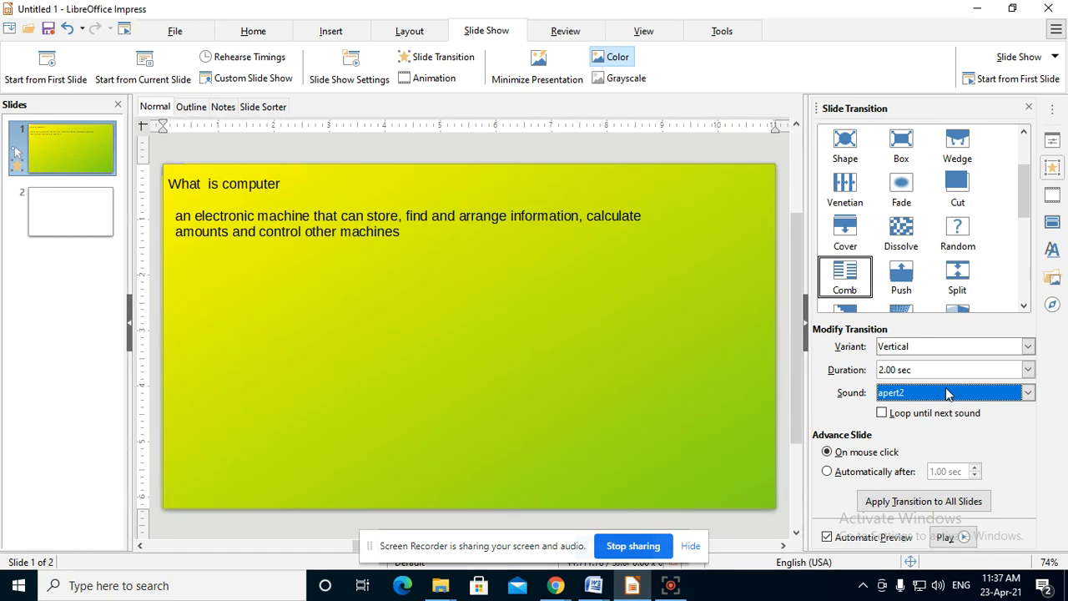
left_click(946, 392)
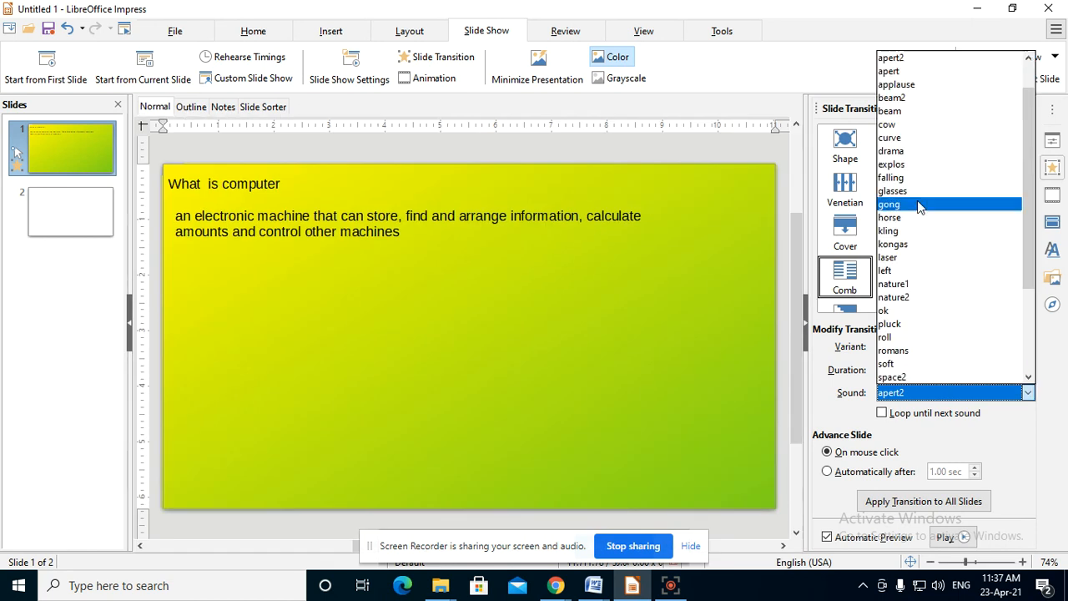
left_click(904, 147)
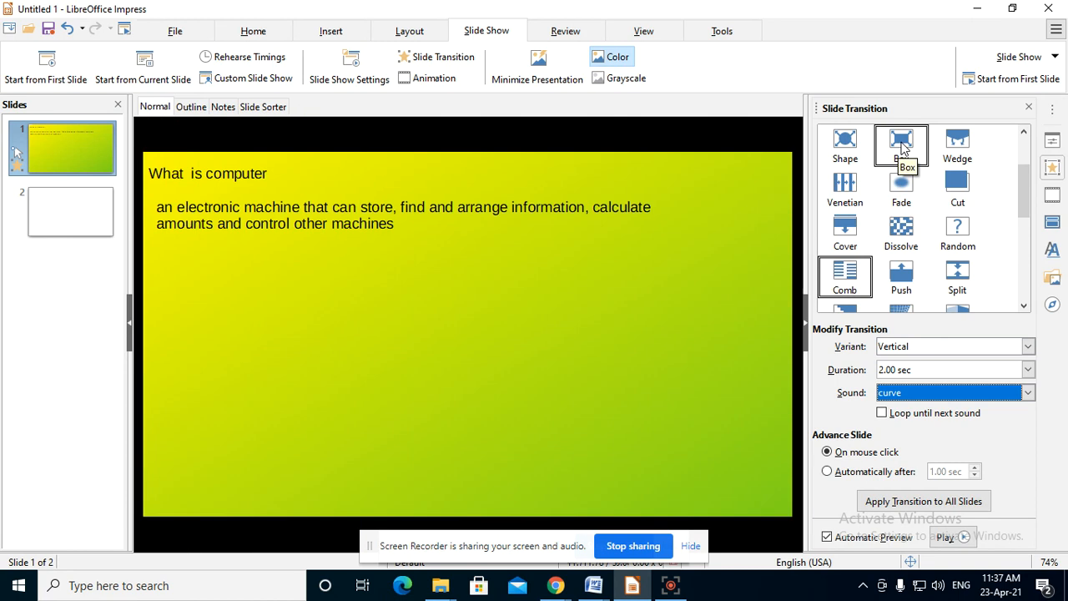
left_click(905, 399)
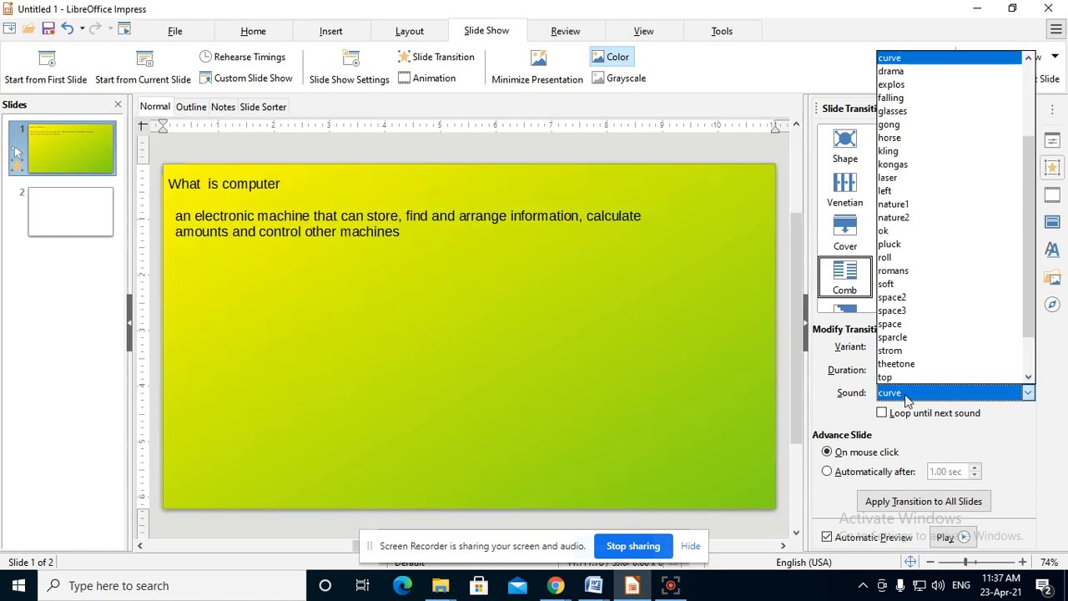
left_click(916, 219)
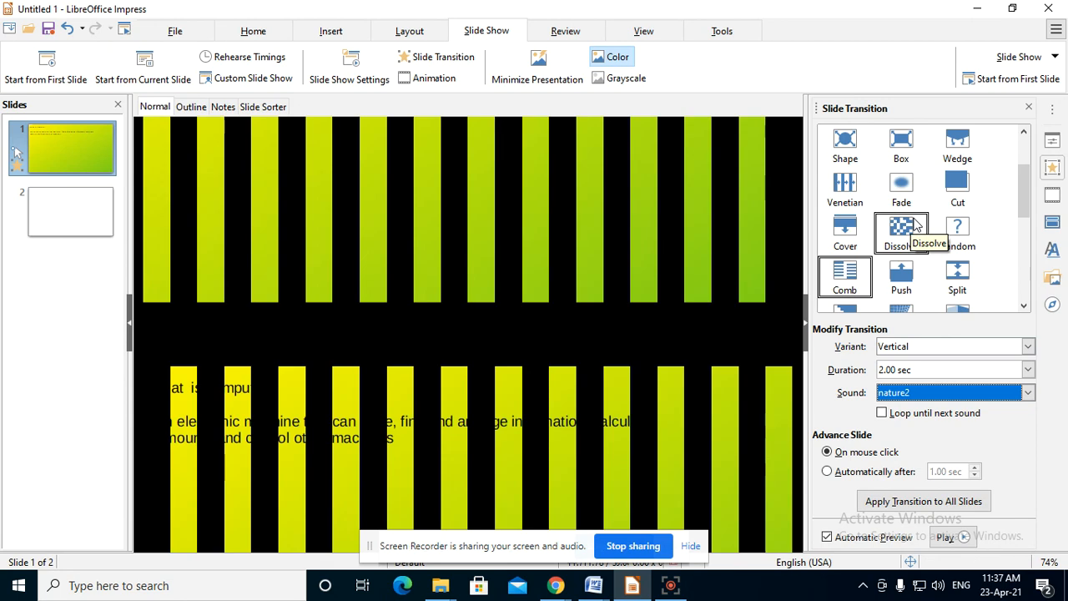
left_click(918, 392)
left_click(918, 291)
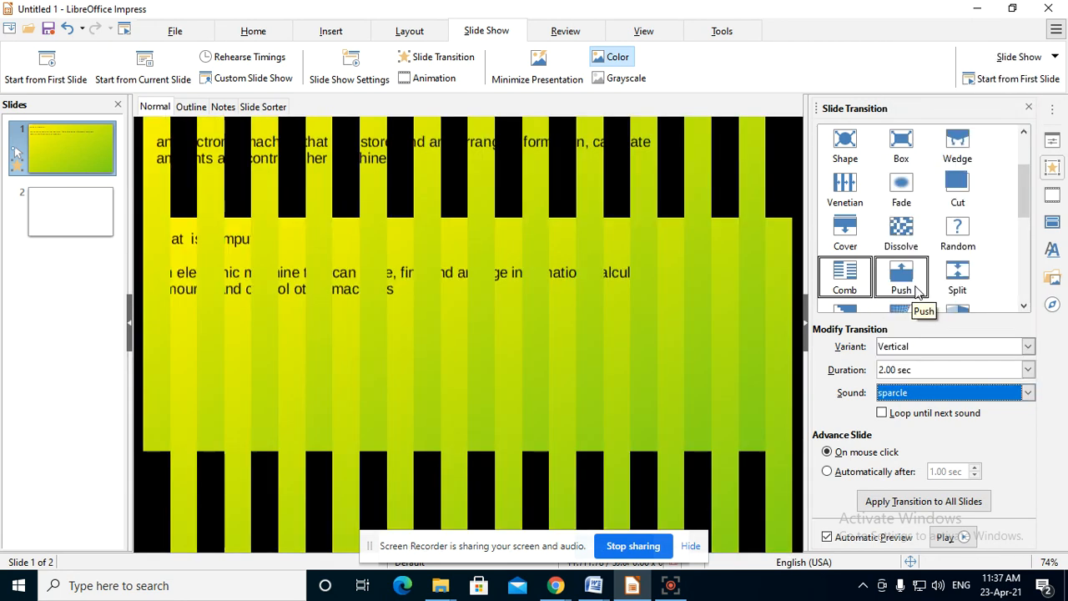
Try the theetone, strom and soft sounds for slide 1's Comb transition.
left_click(912, 394)
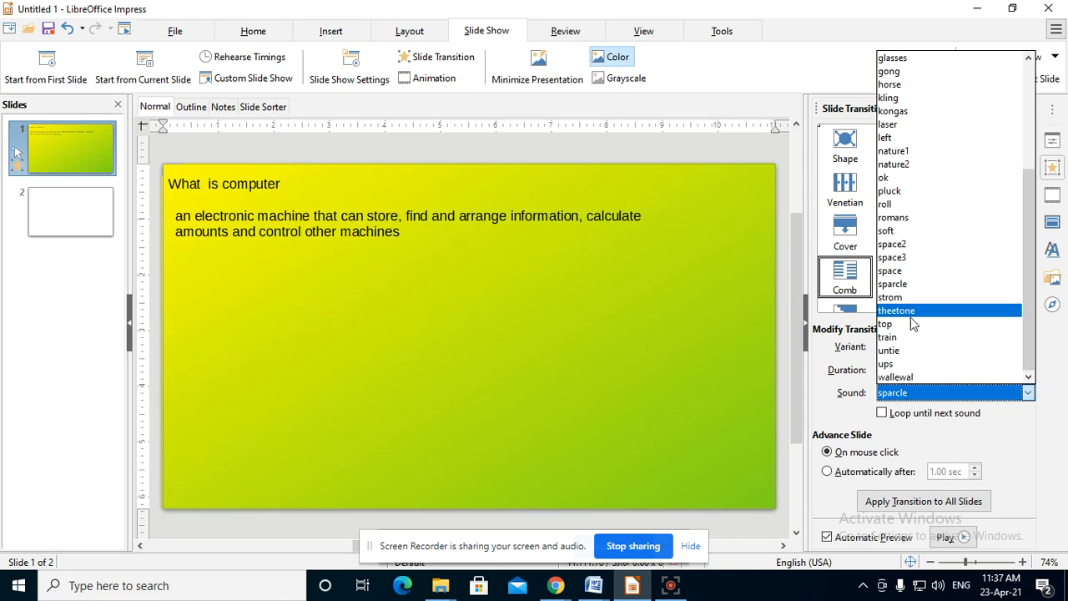
left_click(915, 317)
key("Down")
key("Down")
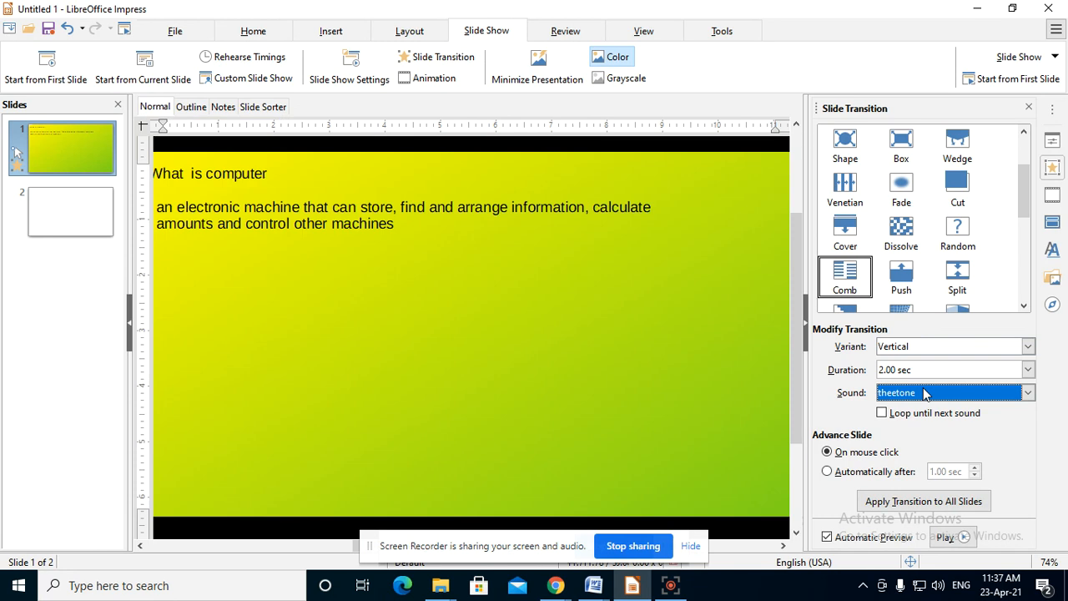
left_click(918, 391)
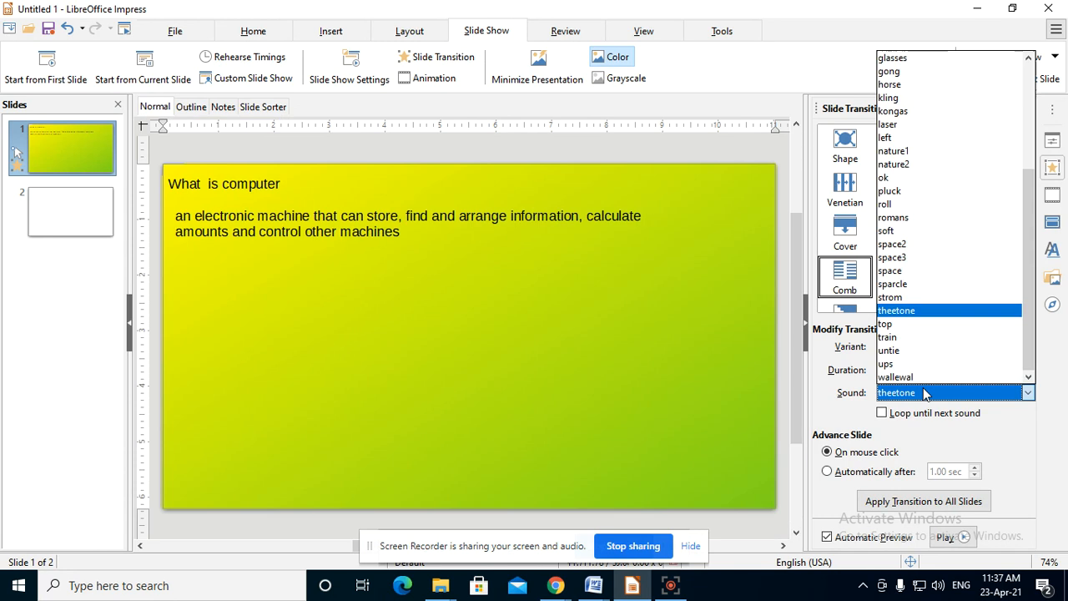
left_click(916, 313)
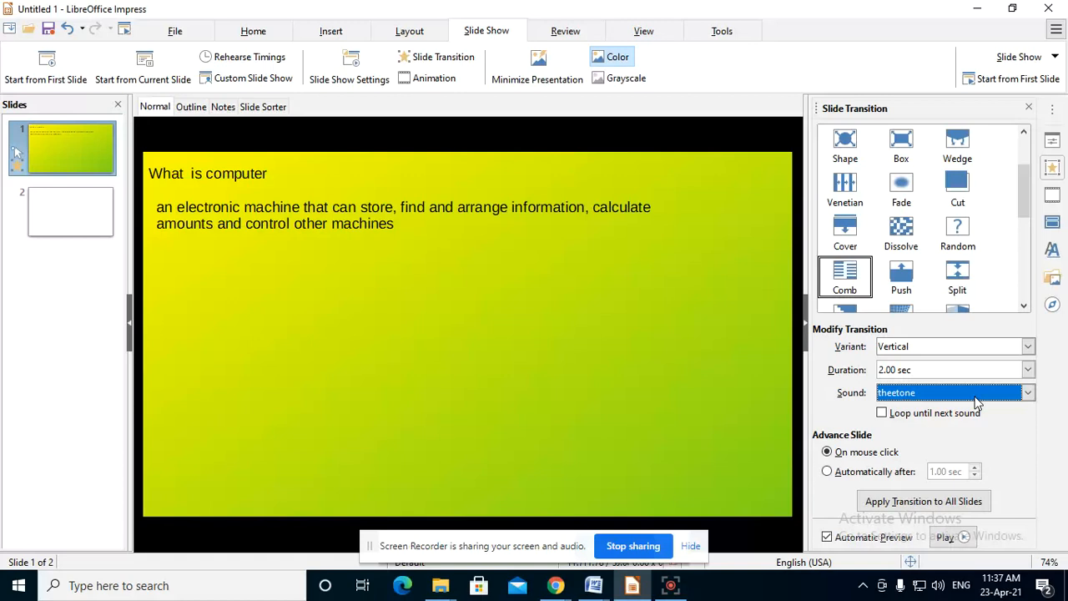
left_click(975, 394)
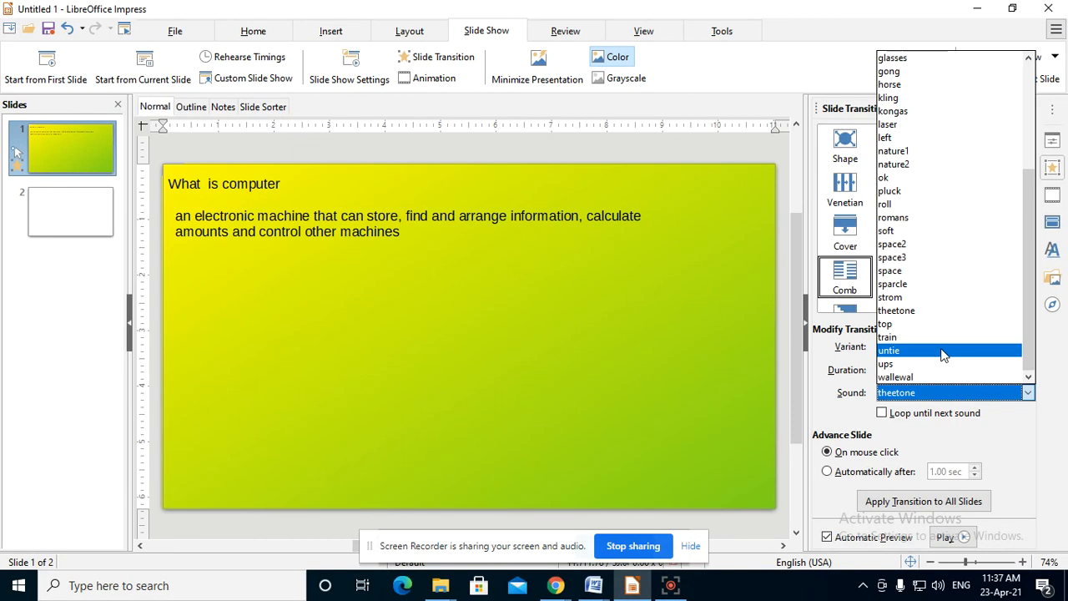
key("Up")
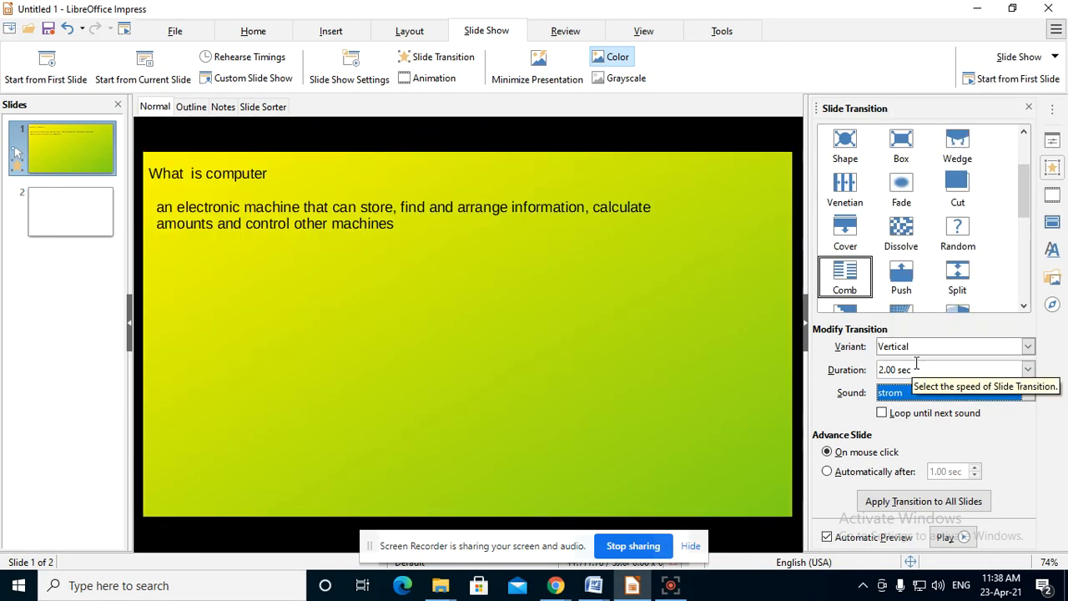
left_click(916, 396)
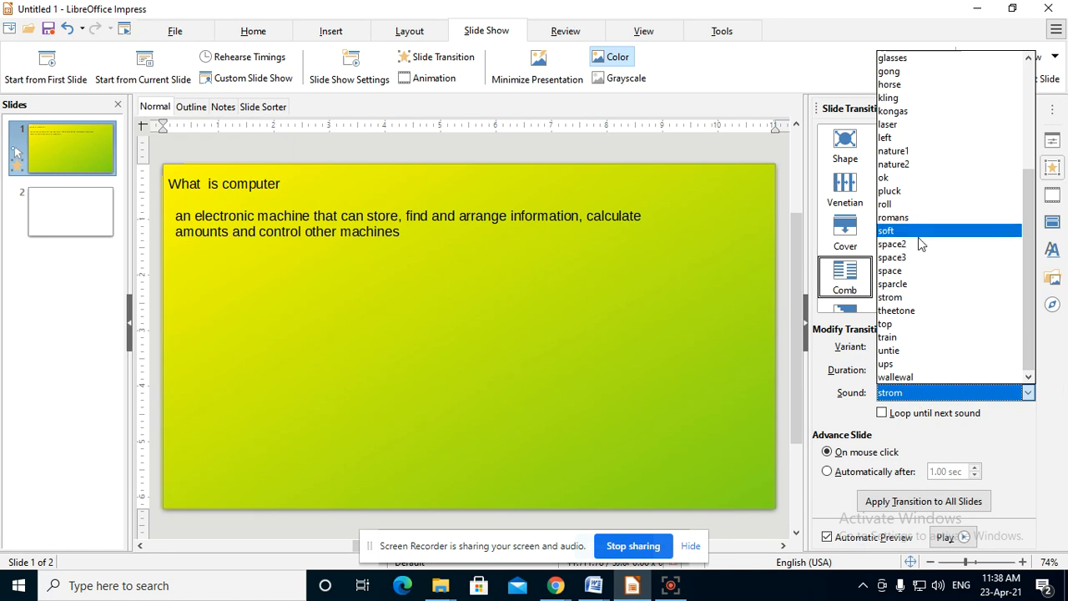
key("Escape")
key("Up")
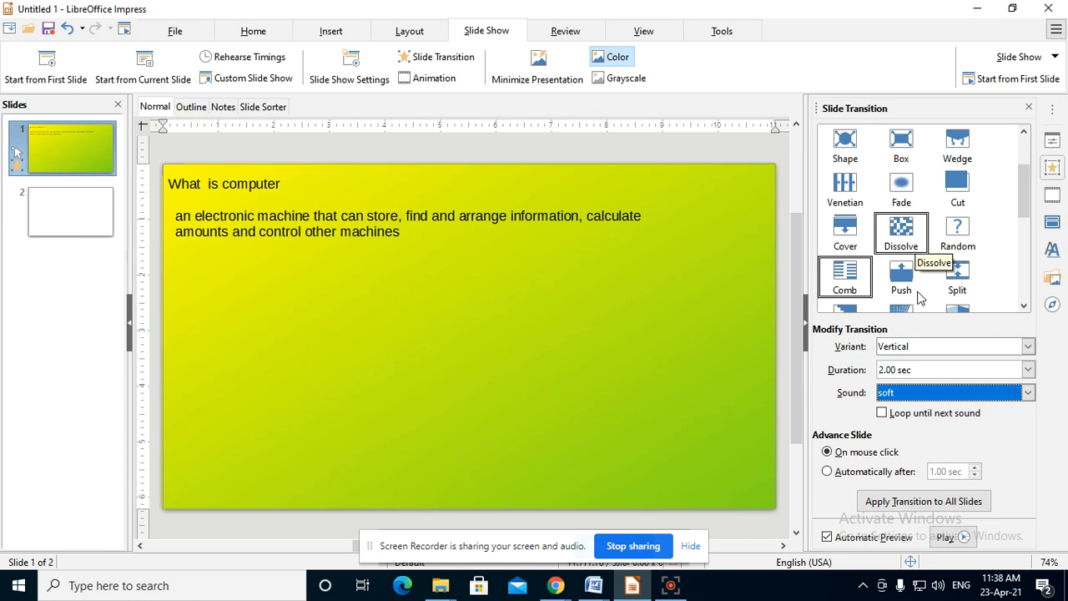
Try the falling and pluck sounds for slide 1's Comb transition.
left_click(909, 394)
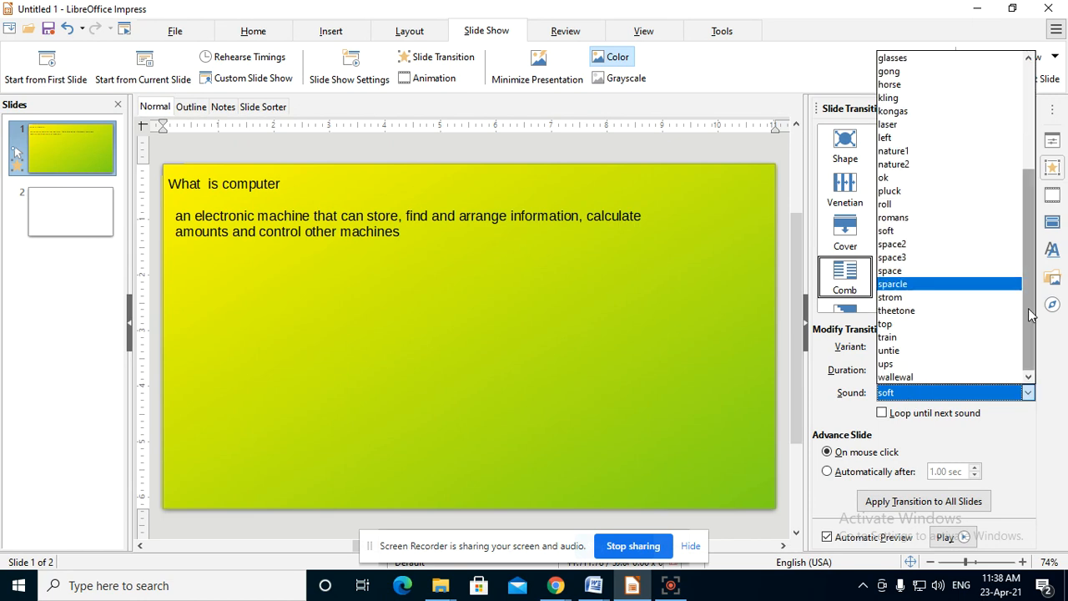
left_click_drag(1028, 311, 1027, 168)
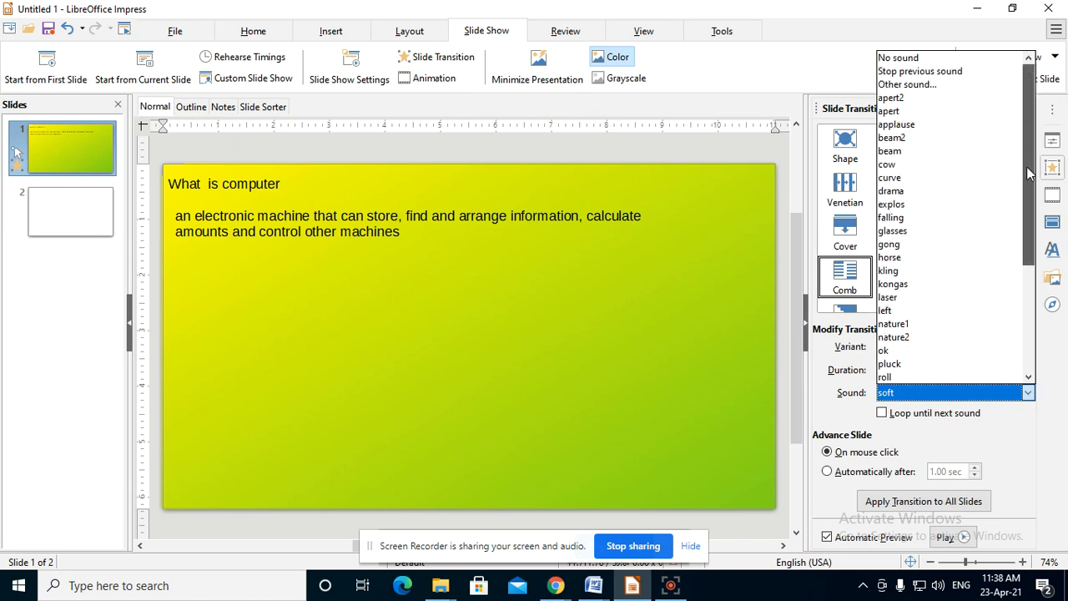
left_click(900, 220)
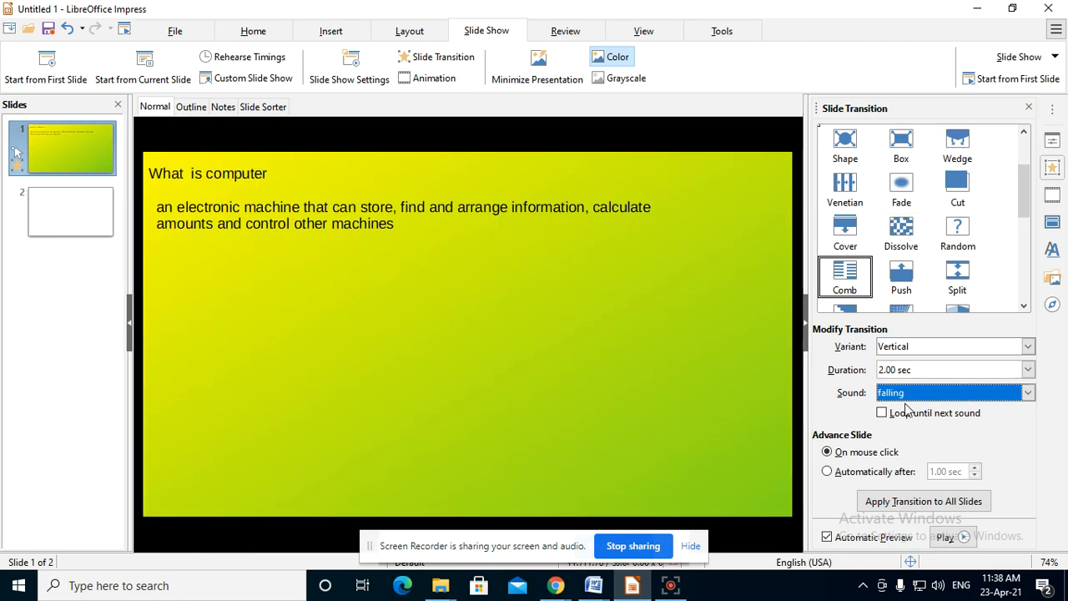
left_click(915, 393)
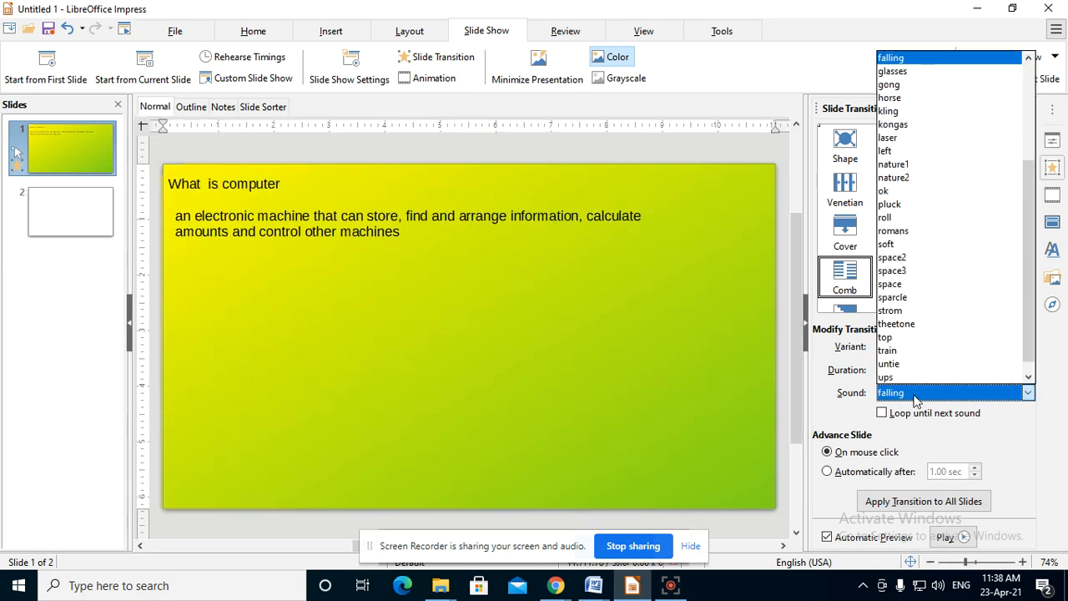
left_click(906, 203)
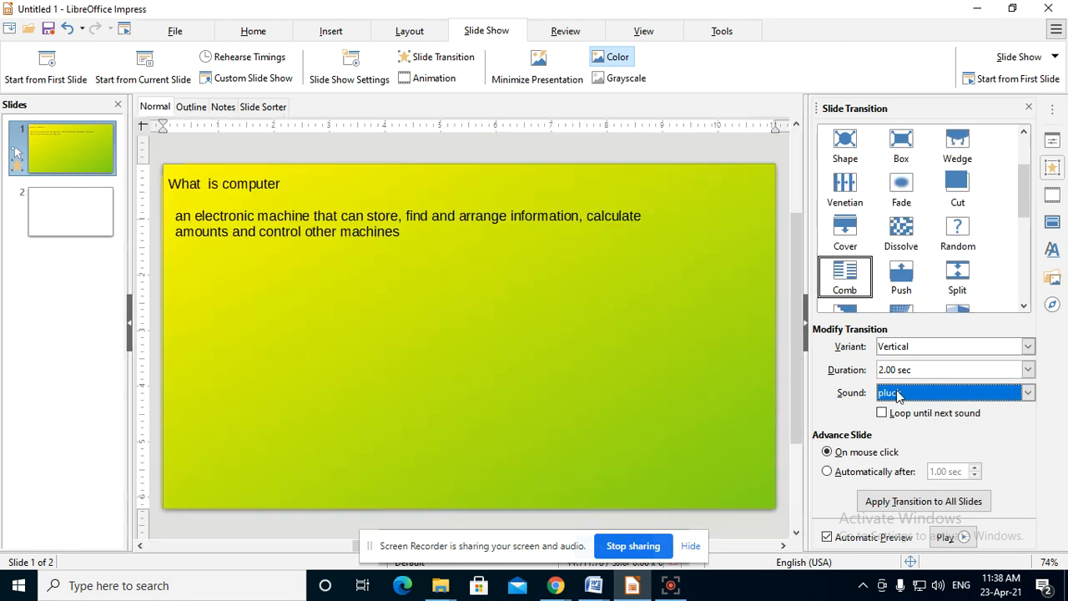
Set the sound of slide 1's Comb transition to ok.
left_click(898, 394)
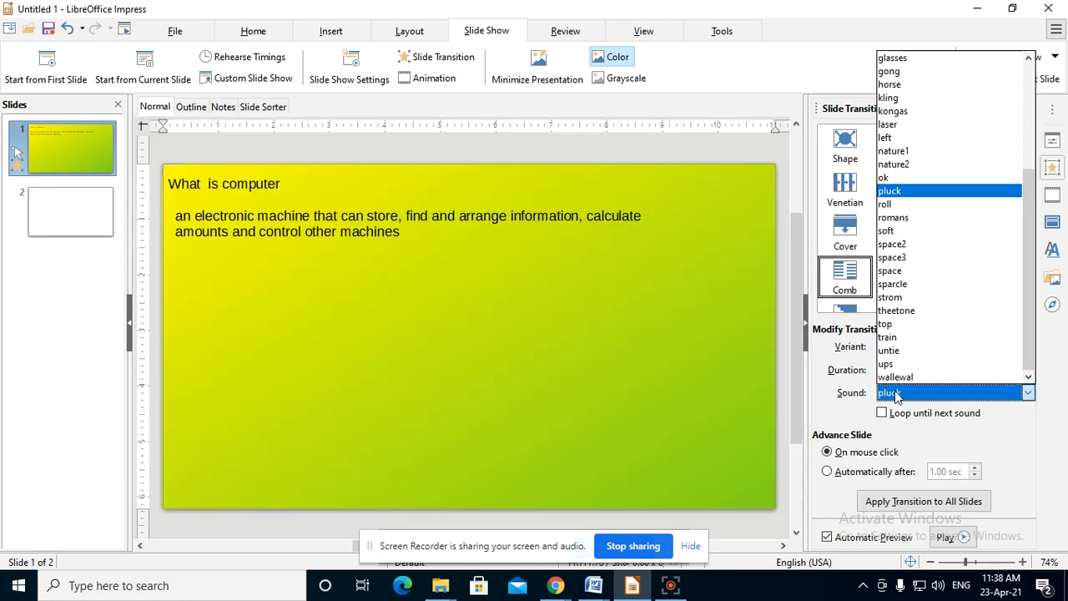
left_click(891, 177)
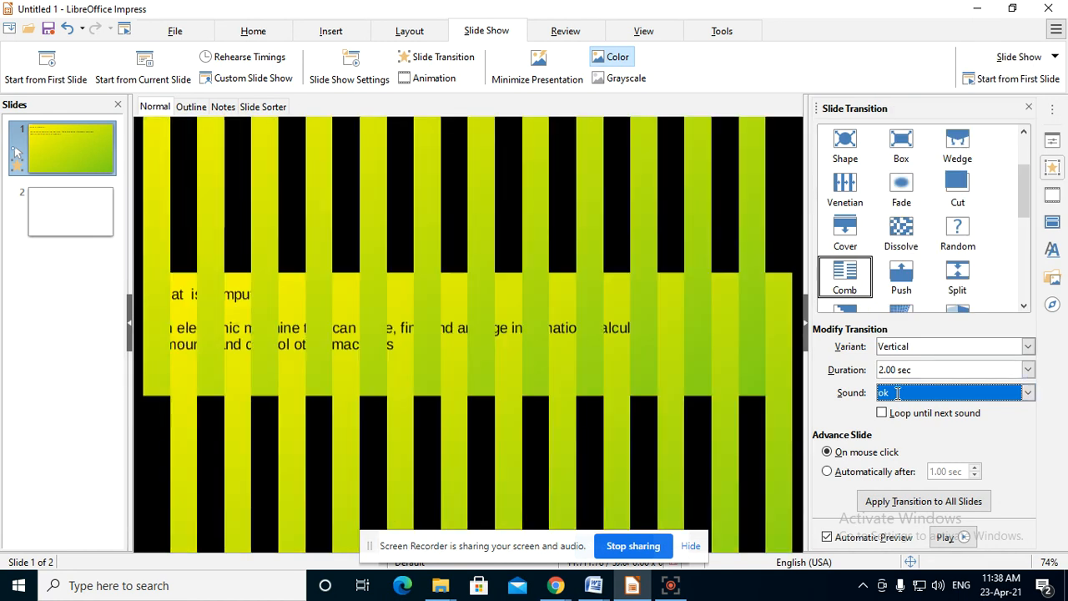
left_click(894, 394)
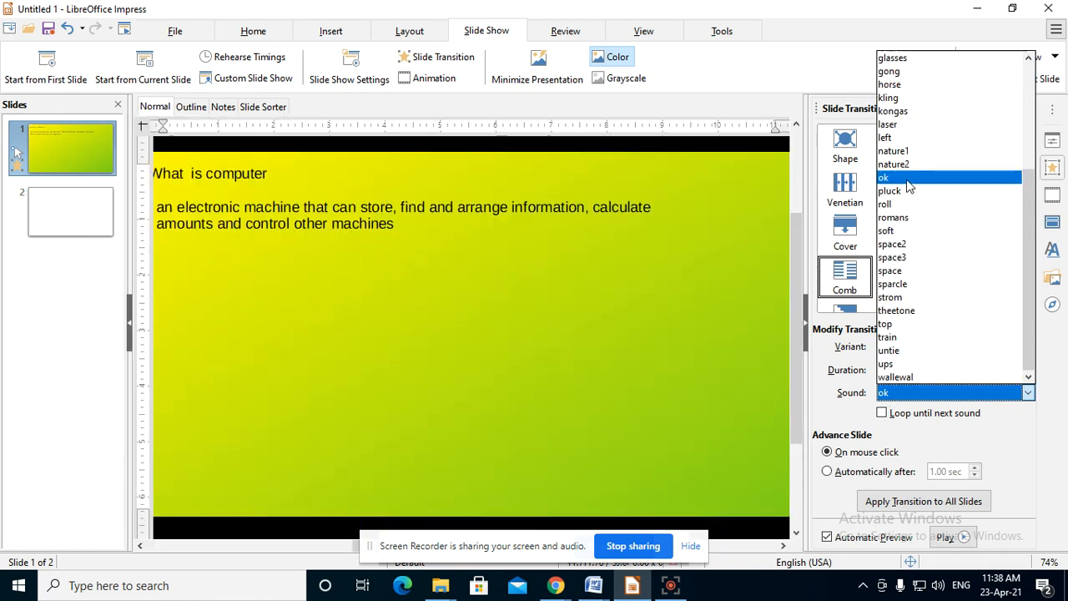
left_click(908, 178)
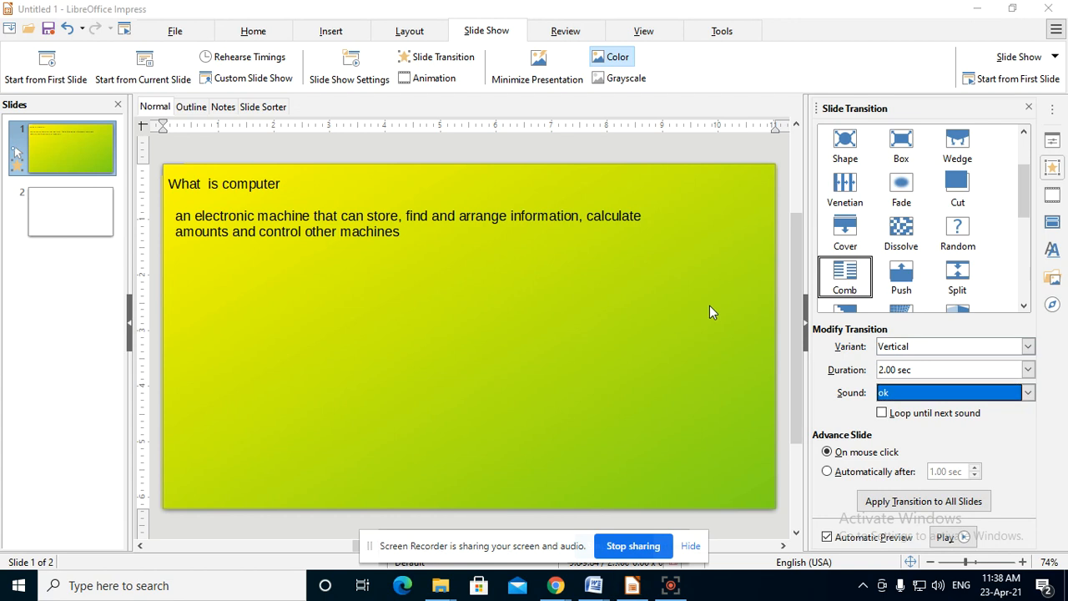
Play the slide show from slide 1 through to its end, and return to slide 1 in the editor.
key("F5")
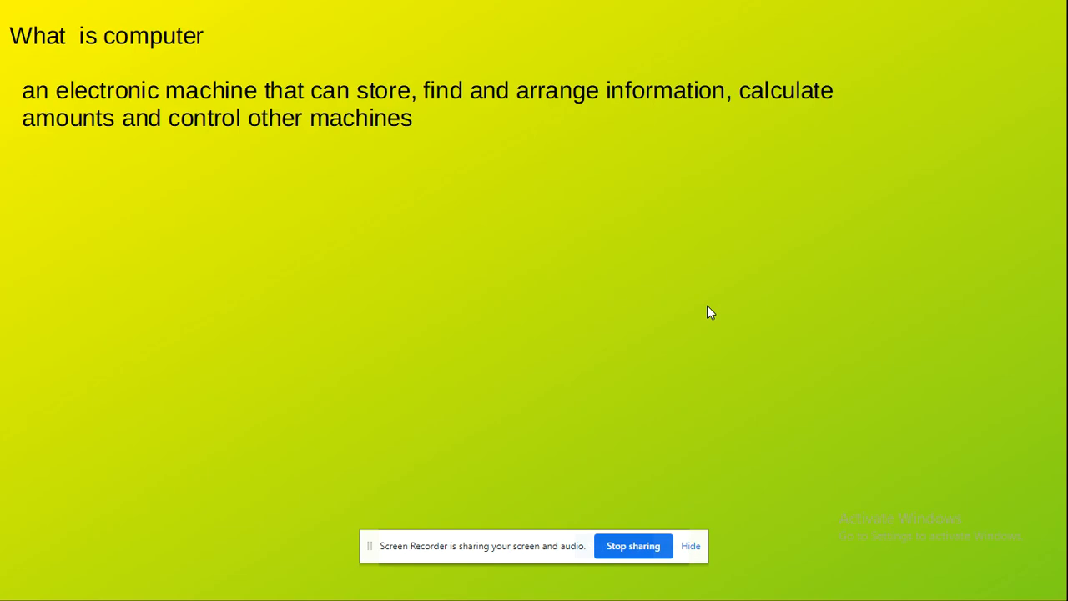
left_click(707, 306)
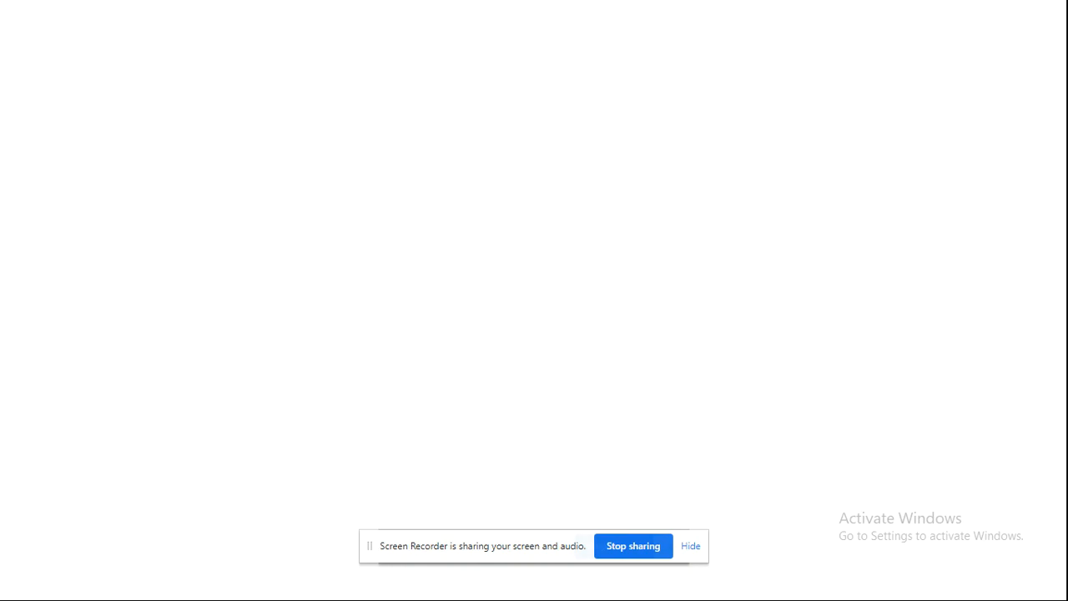
left_click(707, 306)
left_click(66, 157)
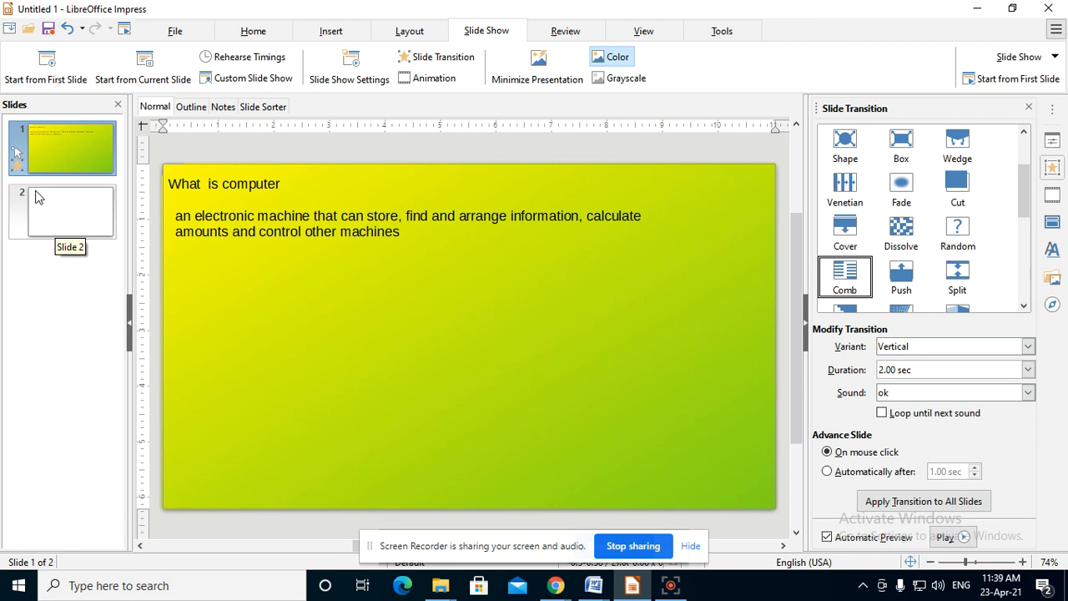
Add two blank slides after slide 2.
left_click(54, 213)
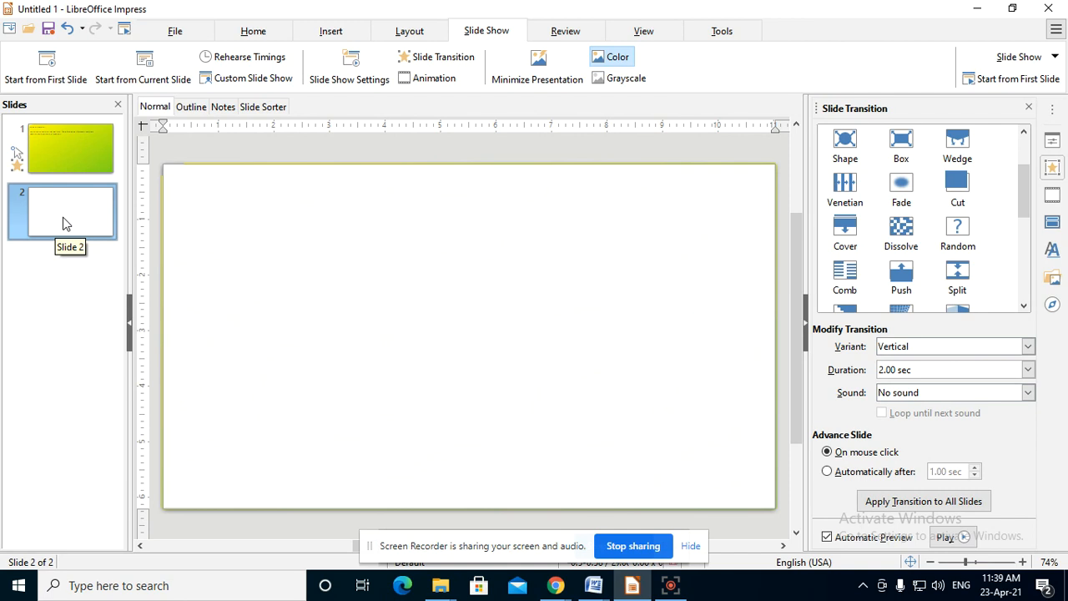
key("ctrl+m")
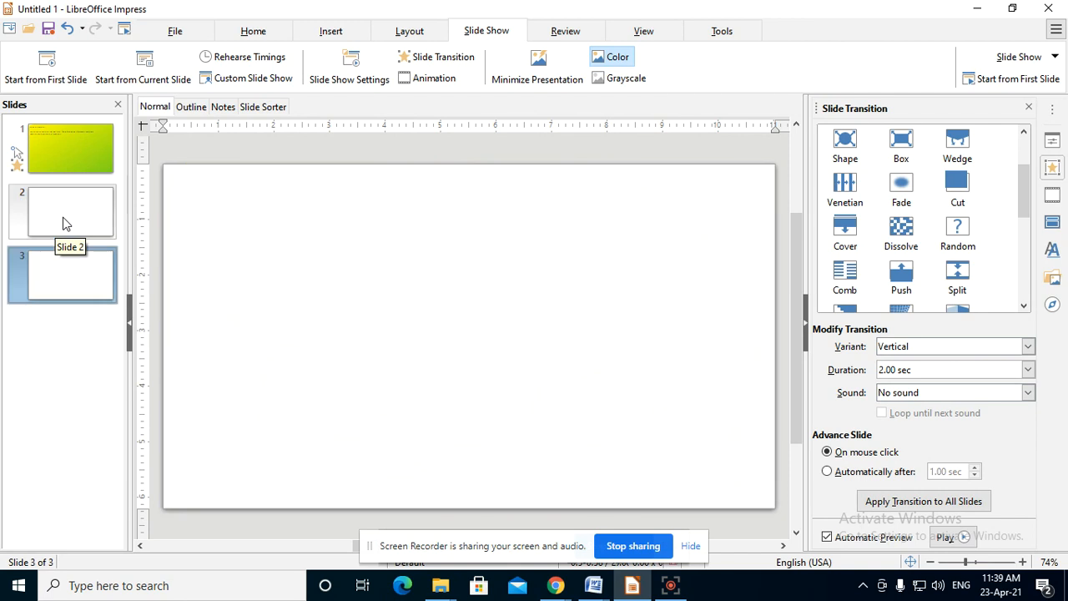
key("ctrl+m")
Draw a text box in the upper part of slide 2 containing the sample text "SDGDGNEGBEJDG".
left_click(46, 217)
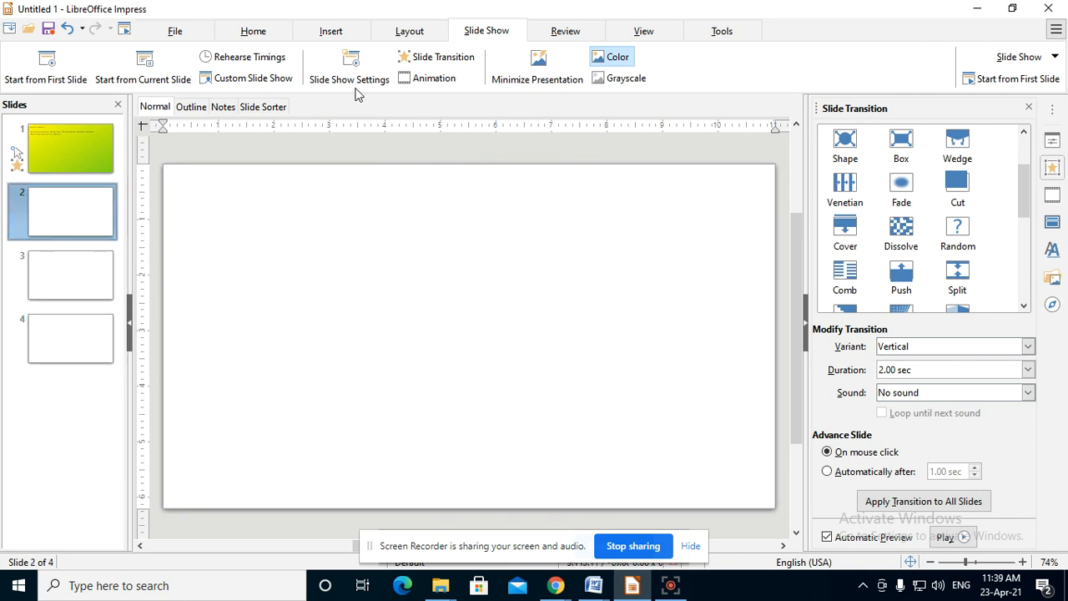
key("F2")
left_click_drag(283, 212, 504, 274)
type("SDGDGNEGBEJDG")
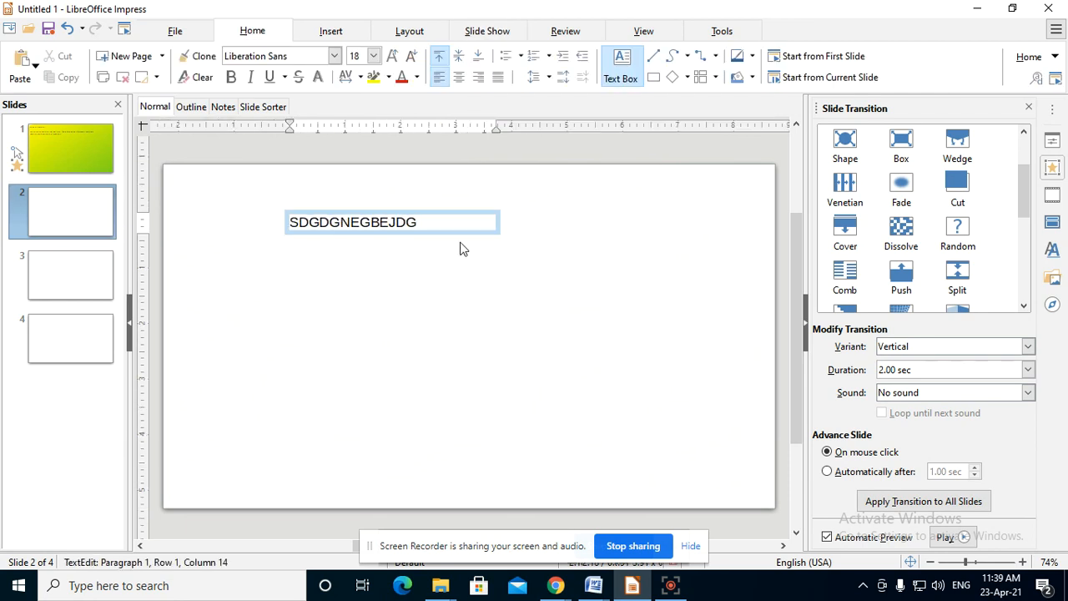
left_click(544, 289)
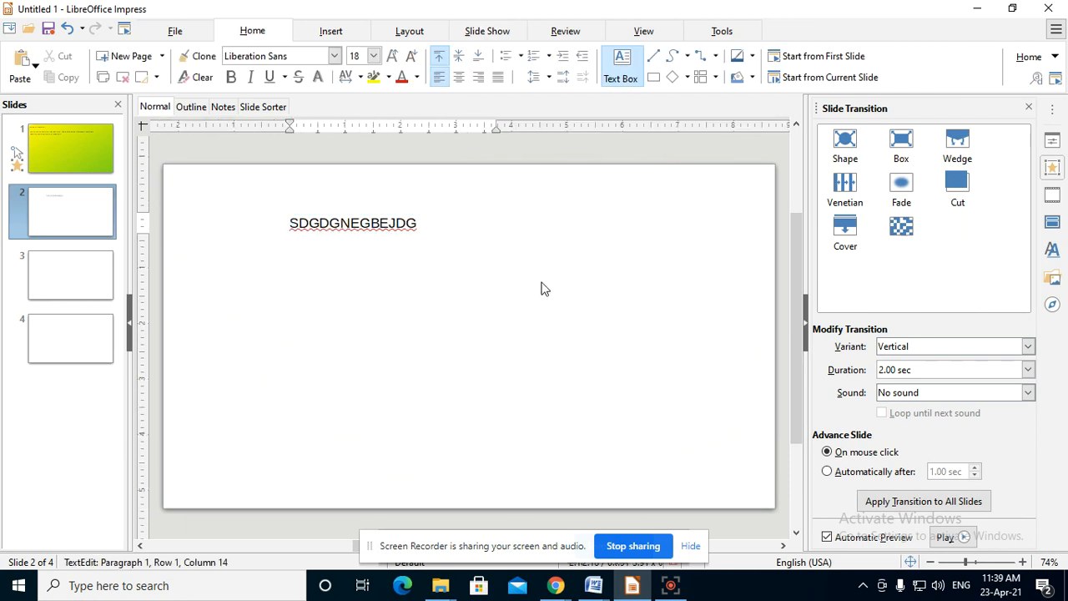
Place a text box with the sample text "TGETRET" in the upper part of slide 3, and return to slide 2.
left_click(39, 287)
key("F2")
left_click(318, 226)
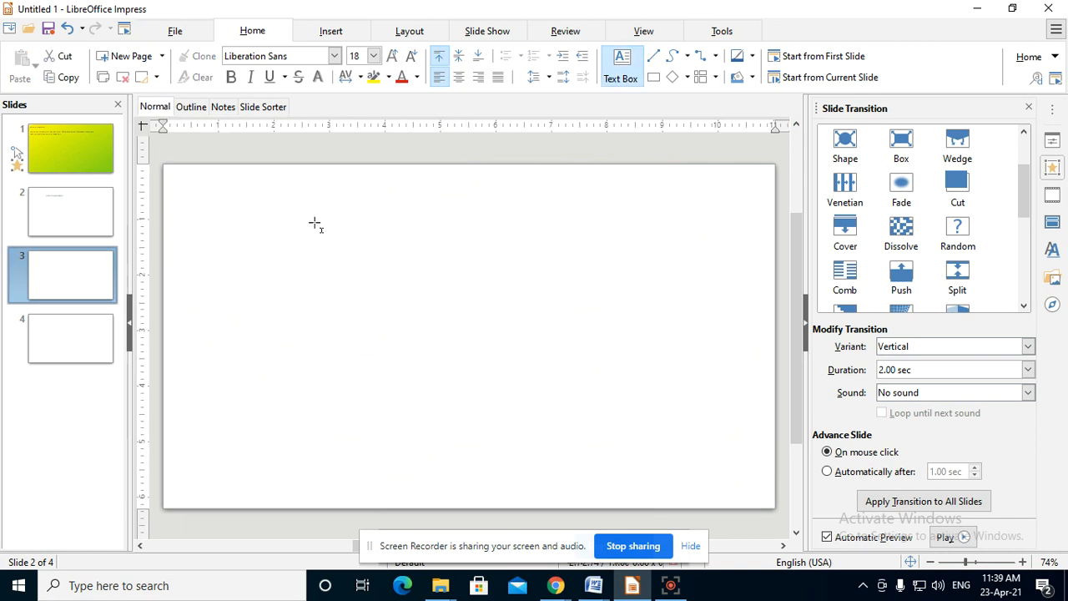
type("TGETRET")
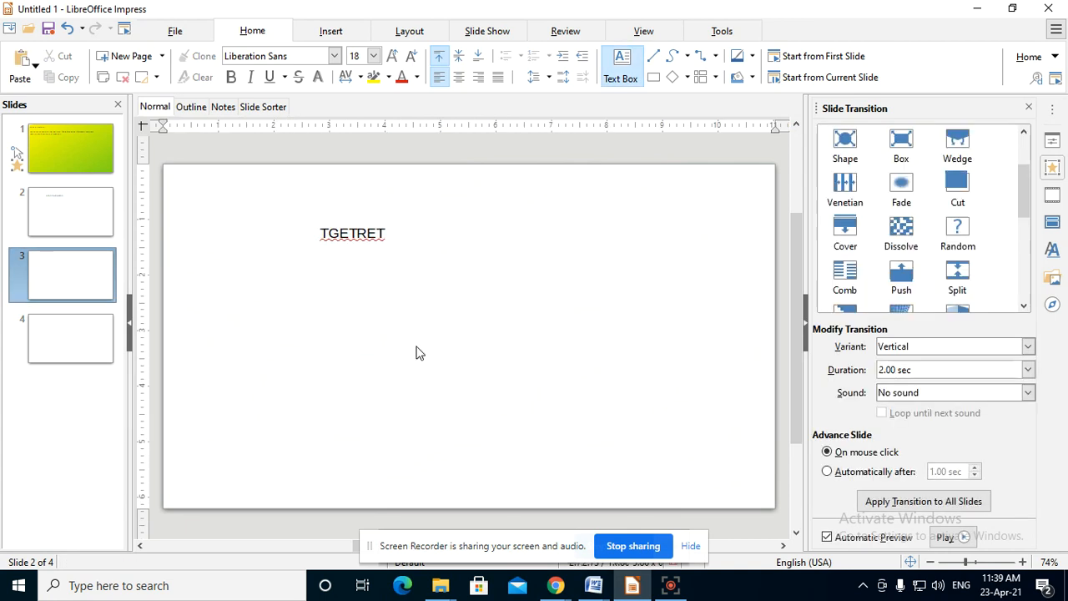
left_click(90, 210)
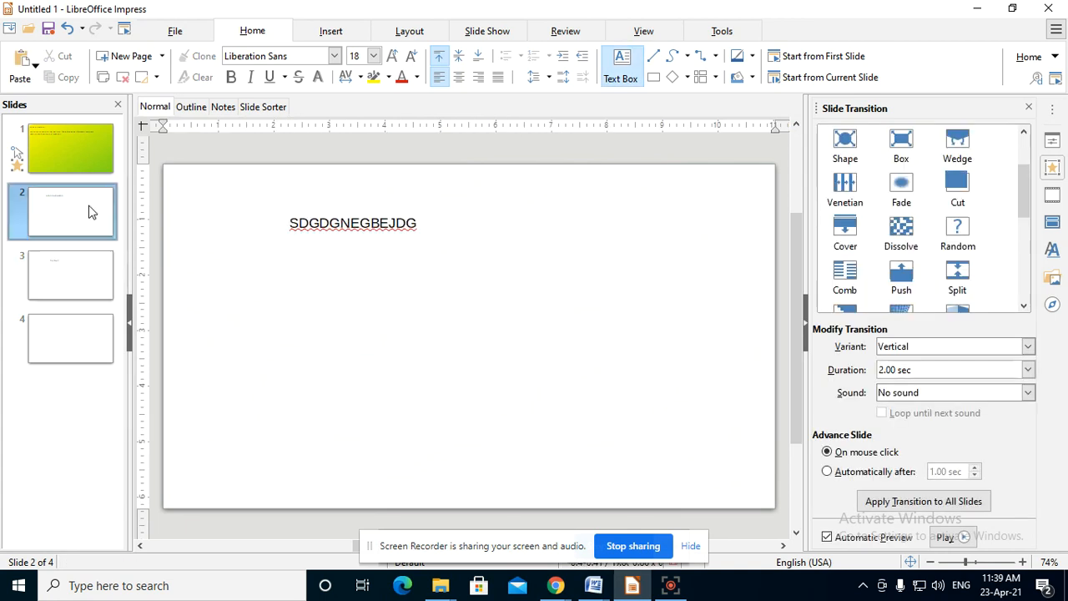
Give slide 2 a solid green background with the colour 81d41a from the standard palette.
left_click(409, 31)
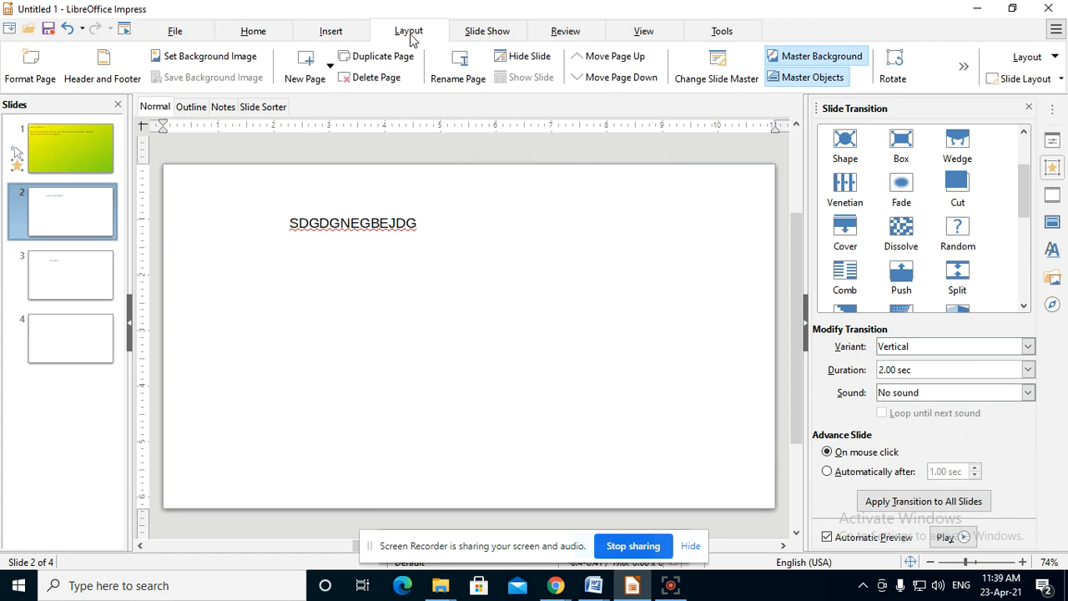
left_click(32, 58)
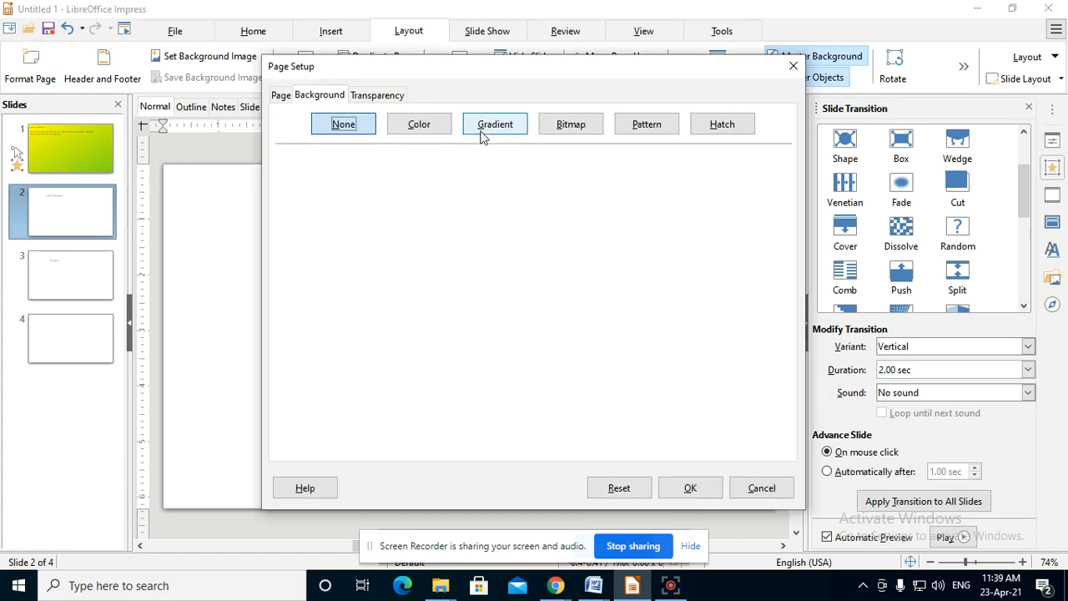
left_click(440, 125)
left_click(438, 216)
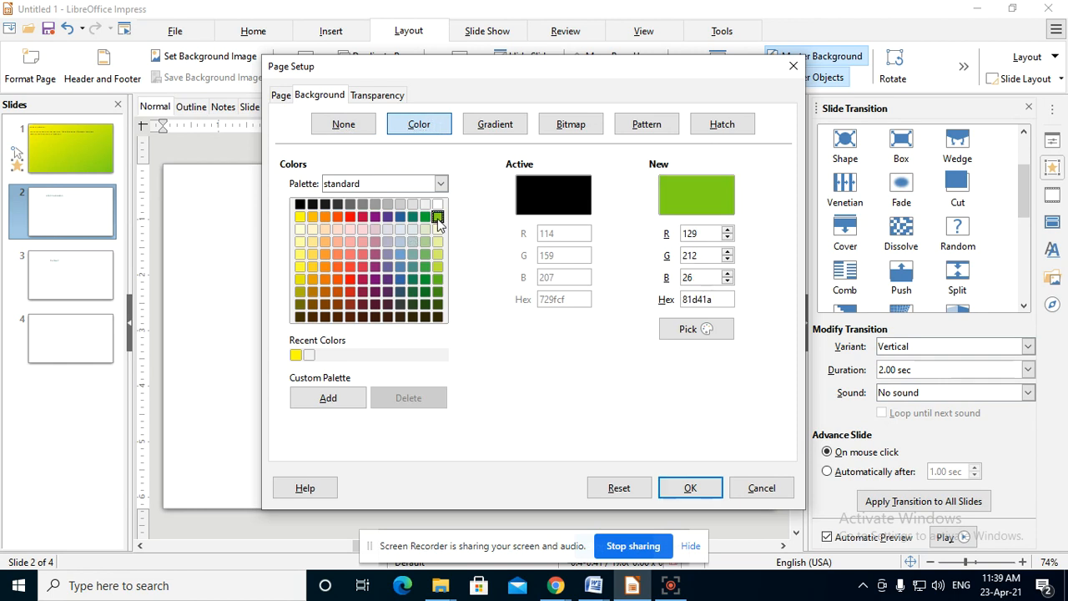
left_click(690, 488)
Give slide 3 the ellipsoid gradient background running from Dark Green 2 to White.
left_click(61, 267)
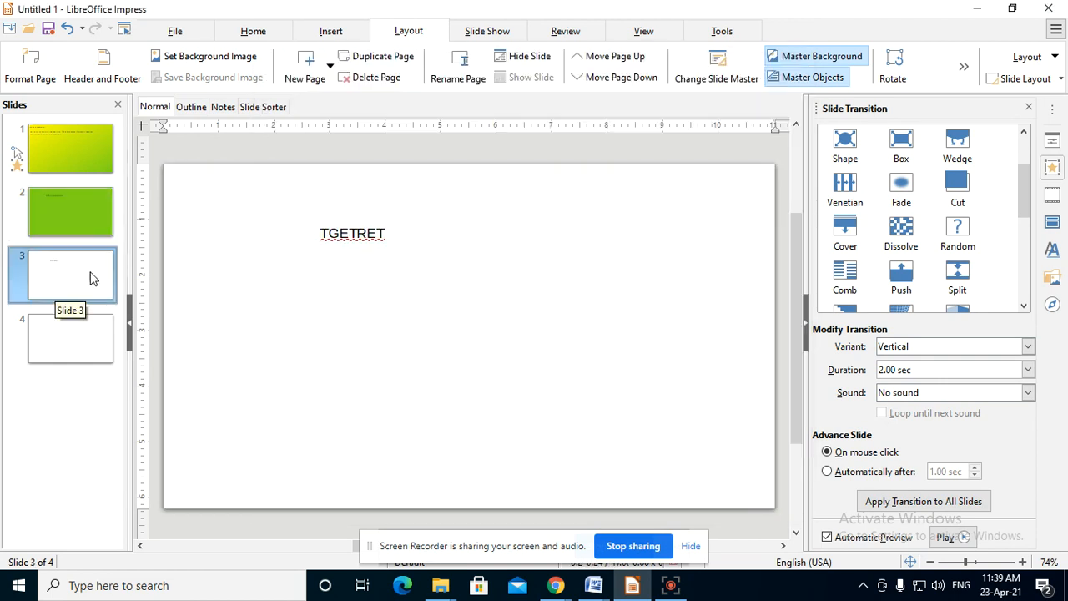
left_click(30, 70)
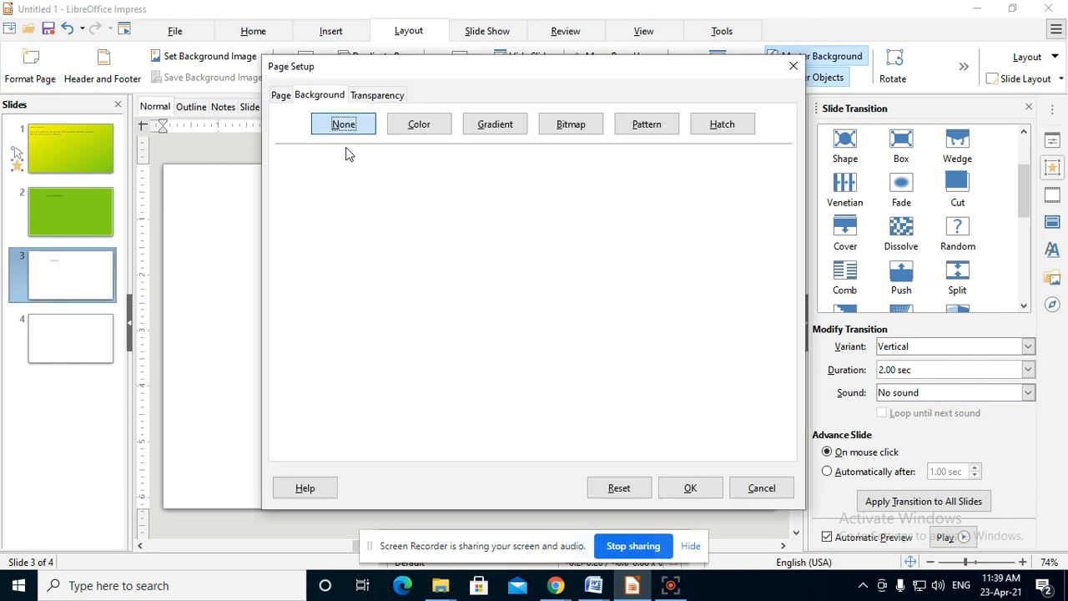
left_click(514, 125)
left_click(382, 287)
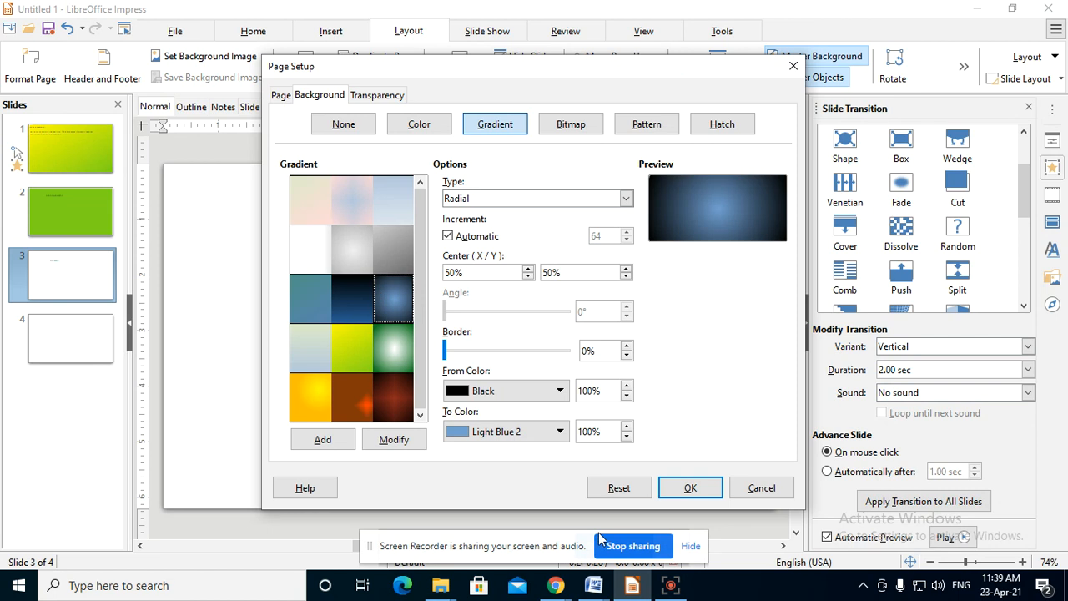
left_click(403, 355)
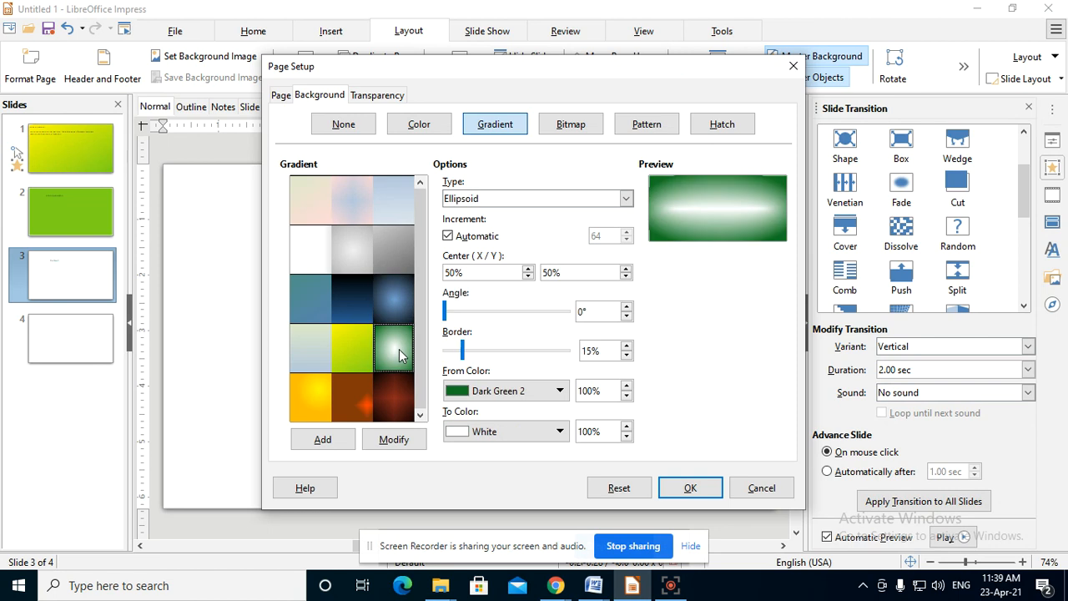
left_click(714, 493)
left_click(41, 146)
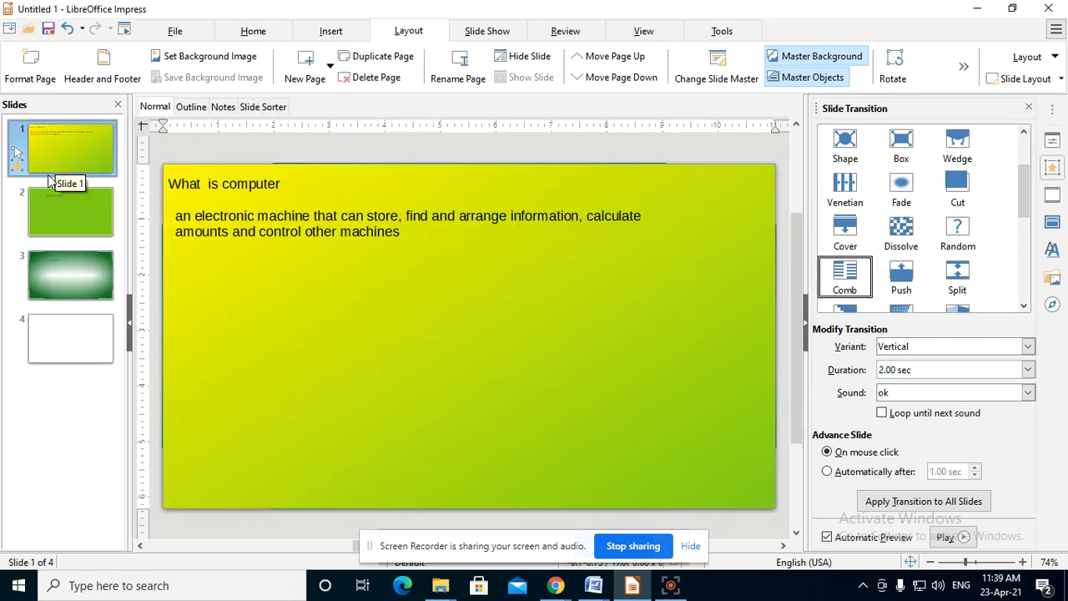
left_click(61, 209)
key("Down")
left_click(71, 140)
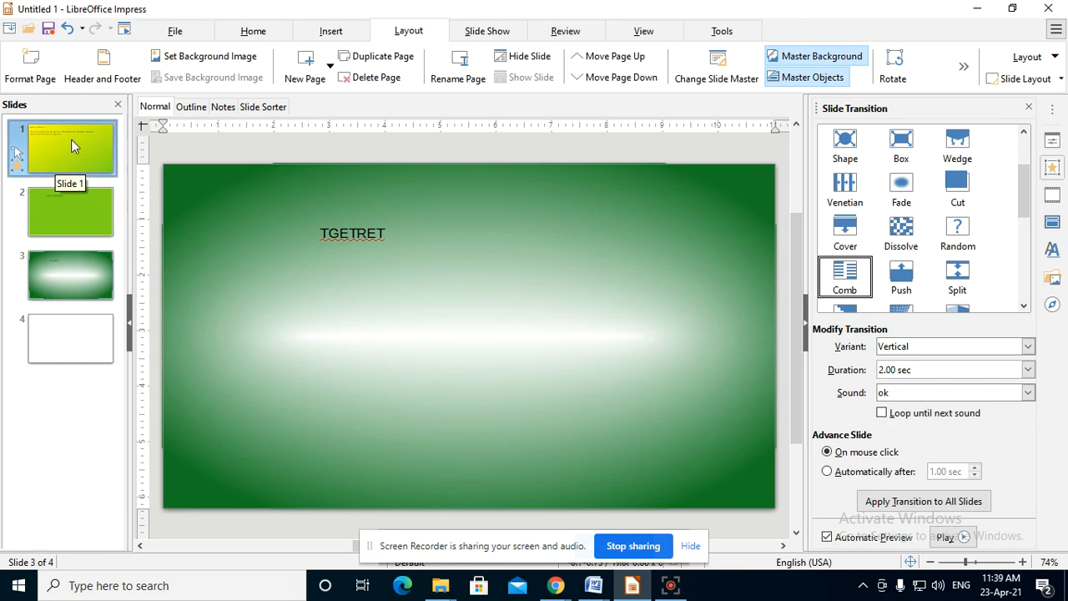
Try the Cube and Tiles transitions on slide 2, and settle on the Diagonal transition.
left_click(69, 195)
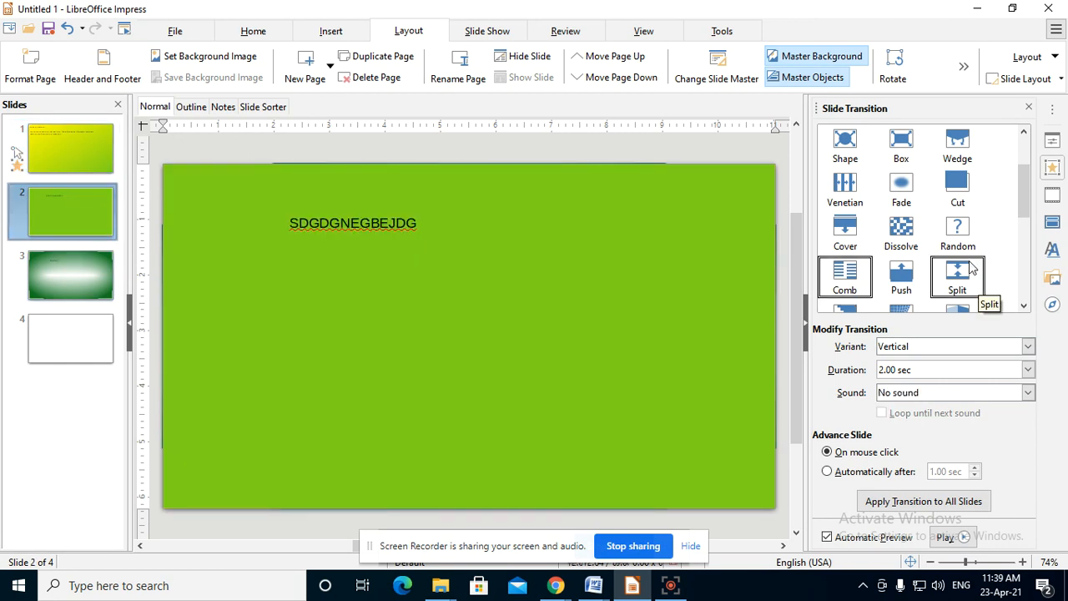
scroll(963, 239, "up", 1)
scroll(963, 240, "down", 3)
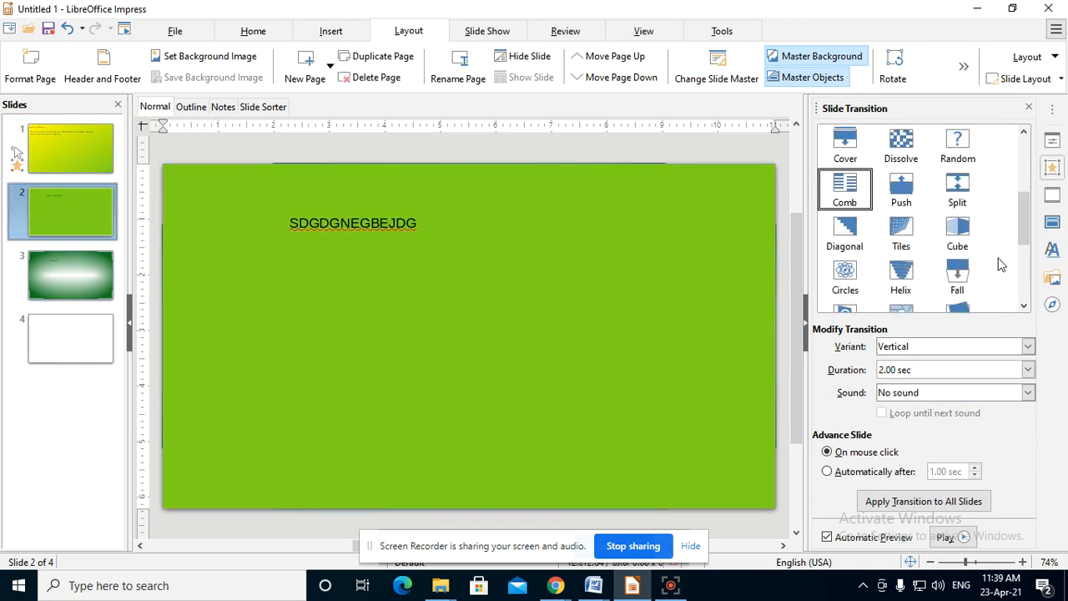
left_click(961, 242)
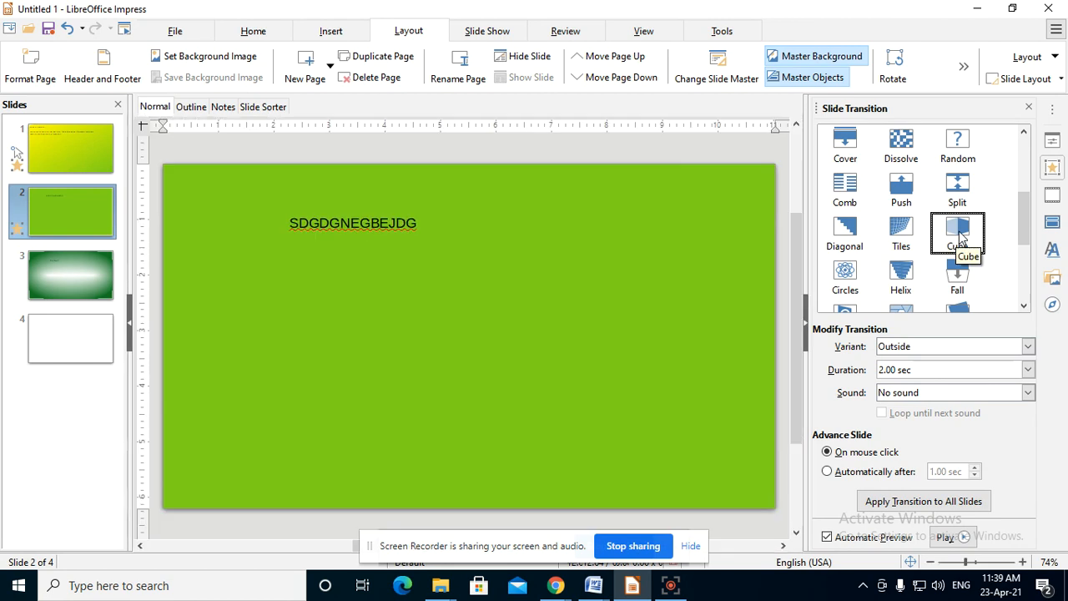
left_click(903, 240)
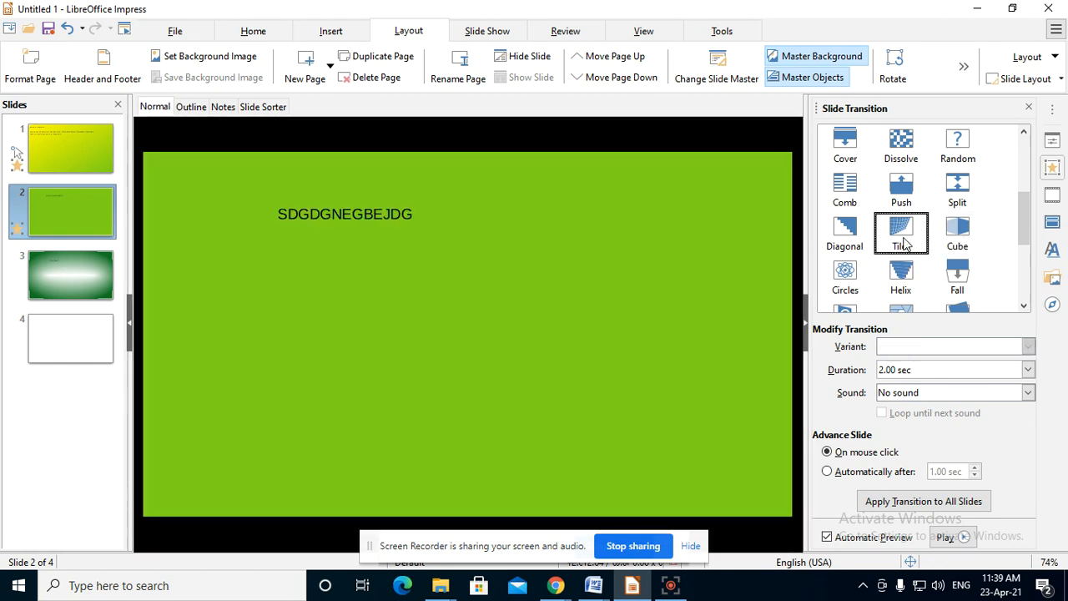
left_click(866, 244)
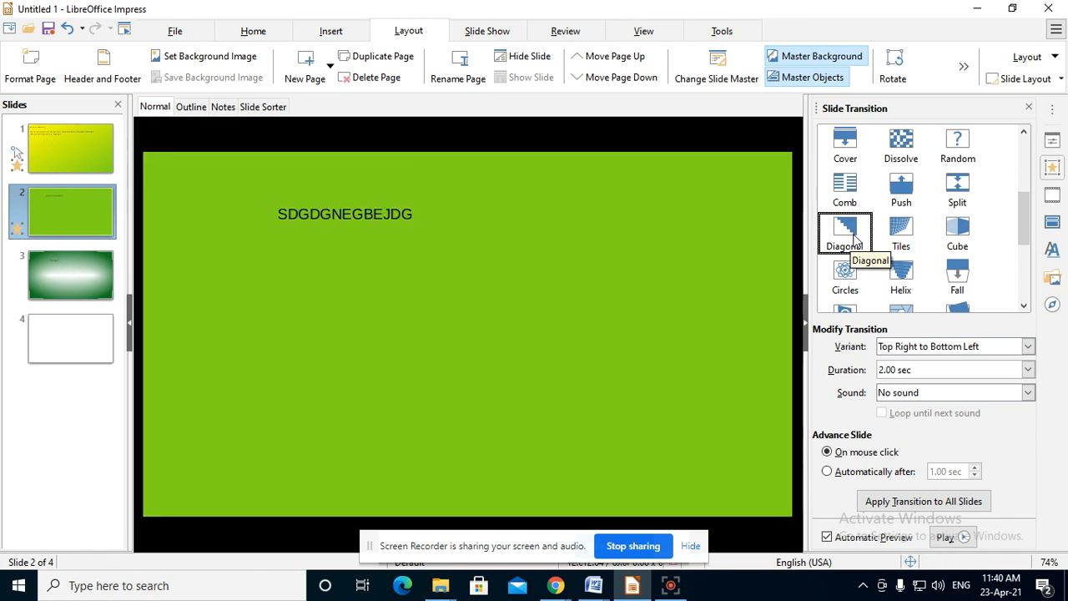
Set the sound of slide 2's transition to kongas.
left_click(898, 393)
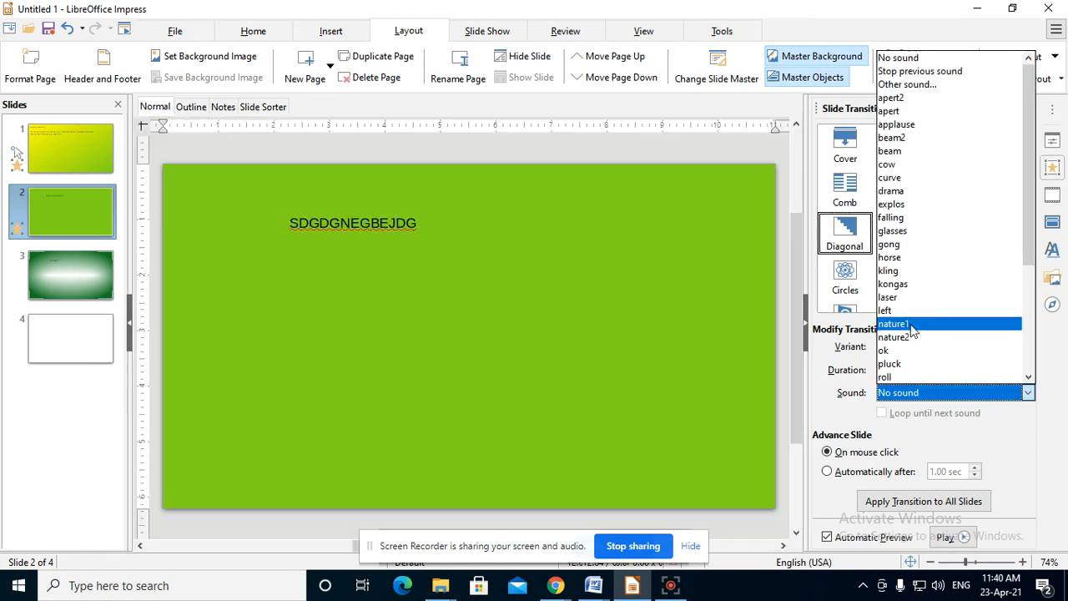
left_click(909, 284)
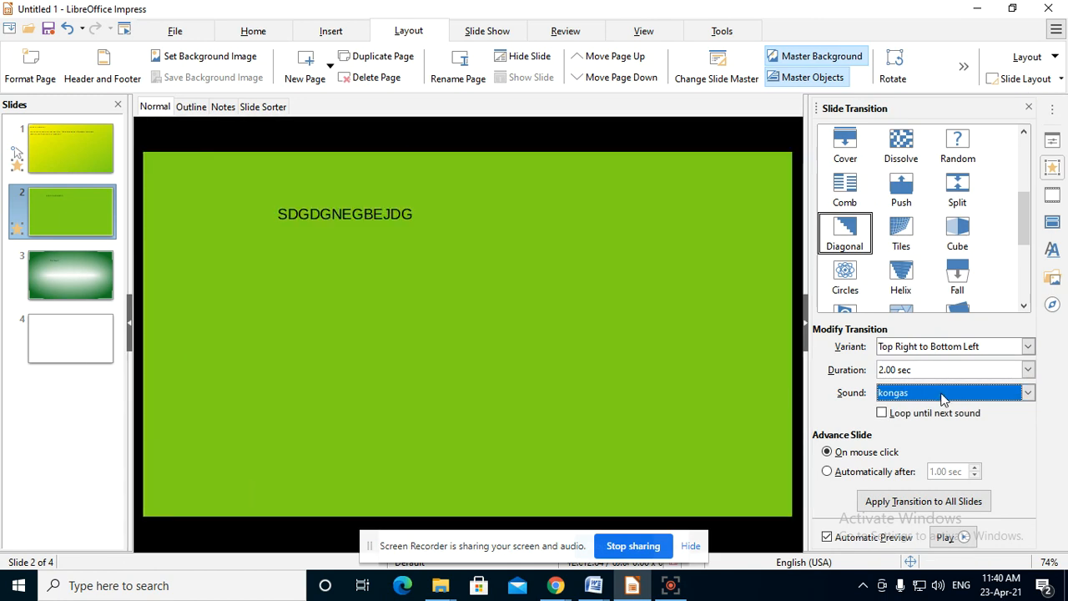
left_click(942, 398)
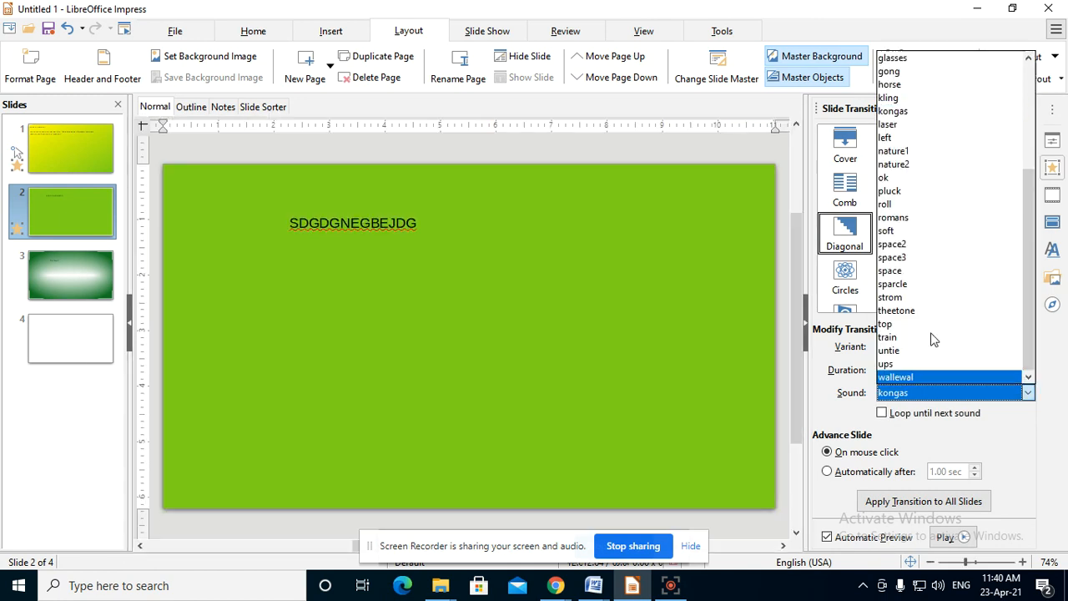
left_click(909, 111)
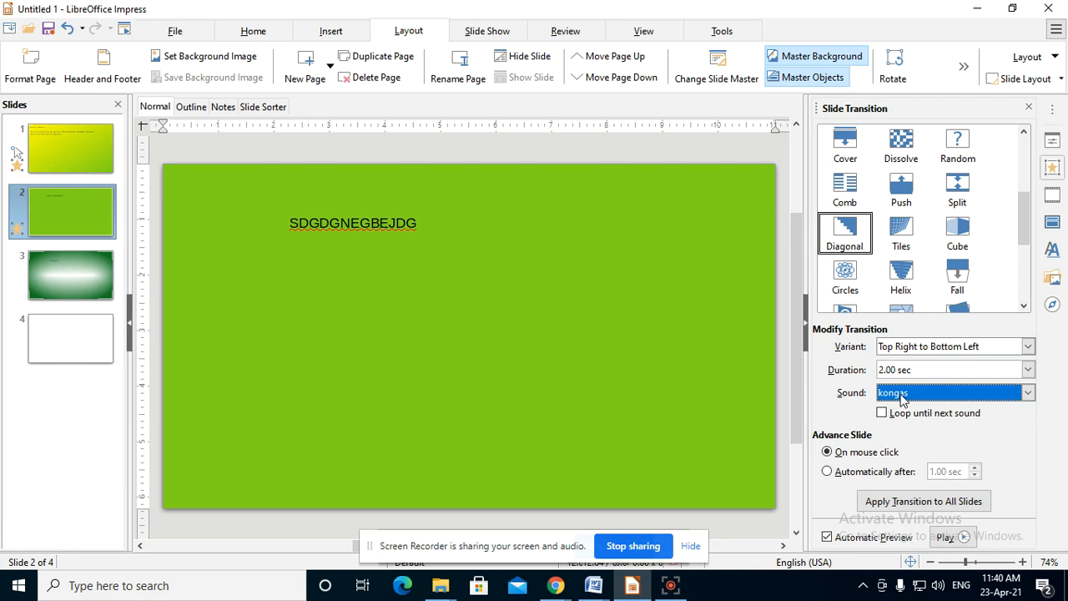
Check slides 1 and 2 in the editor, and play the slide show from slide 1 into slide 2's transition.
left_click(67, 140)
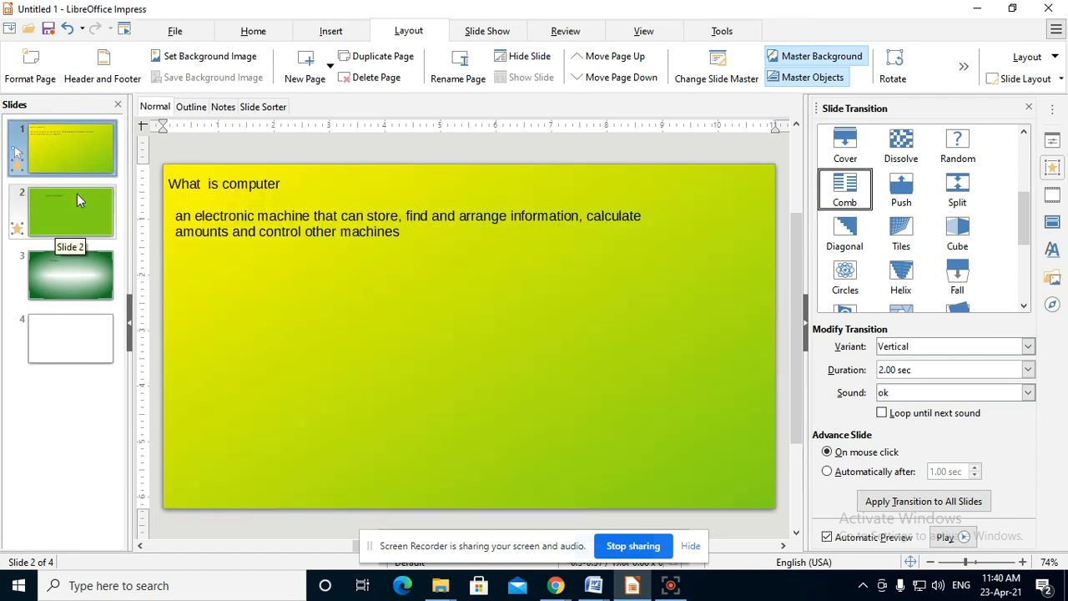
left_click(78, 209)
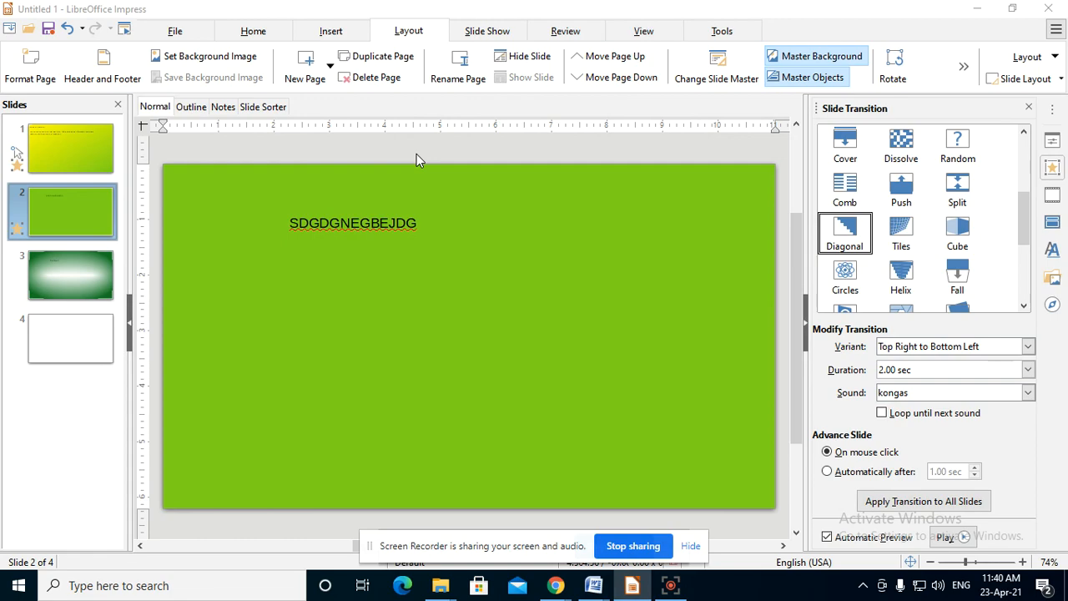
key("F5")
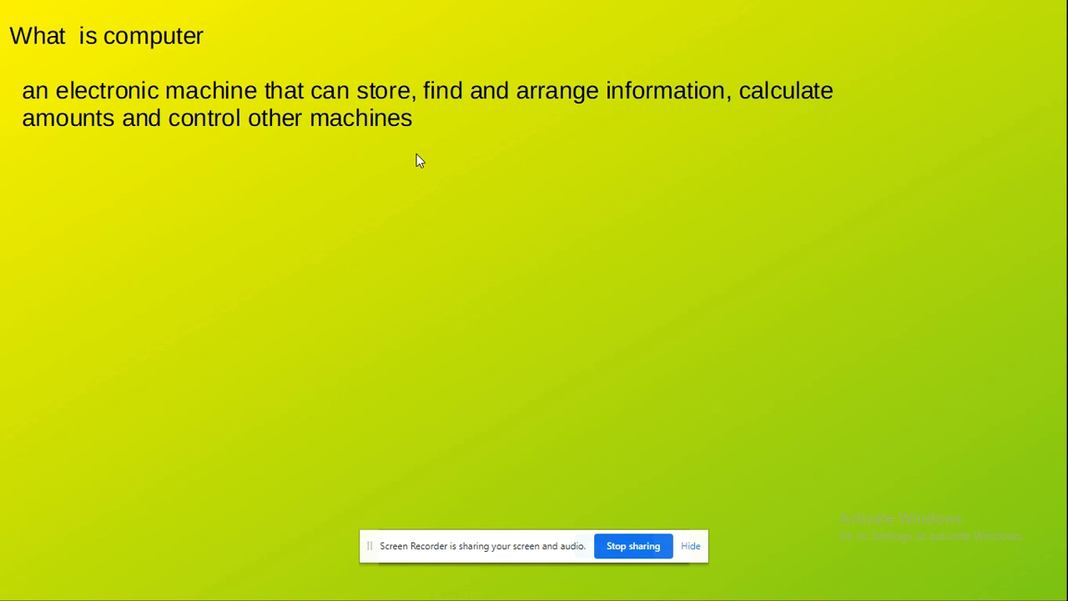
left_click(416, 153)
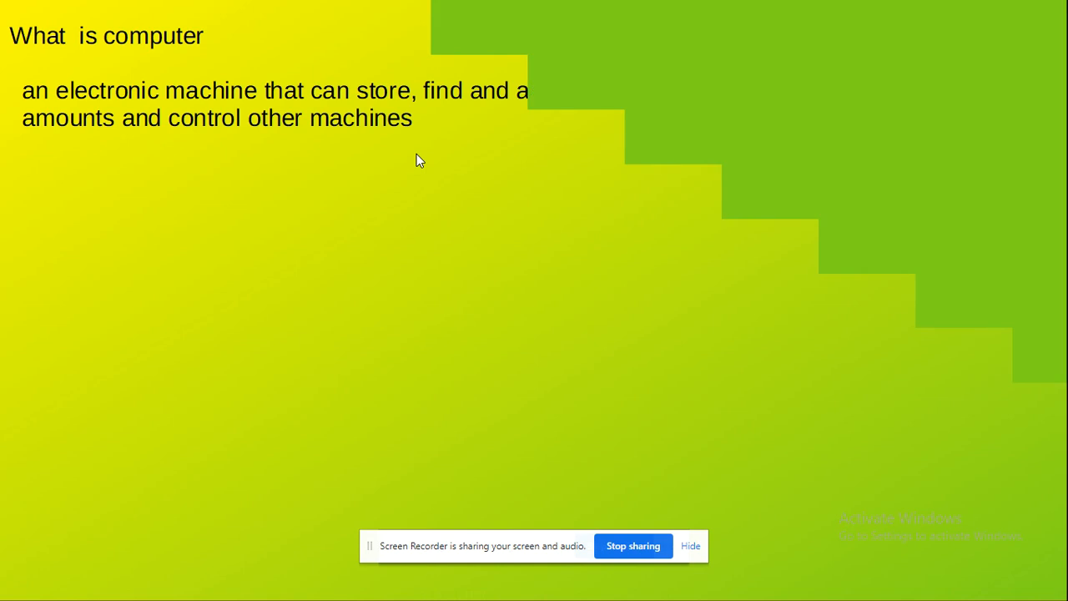
key("Escape")
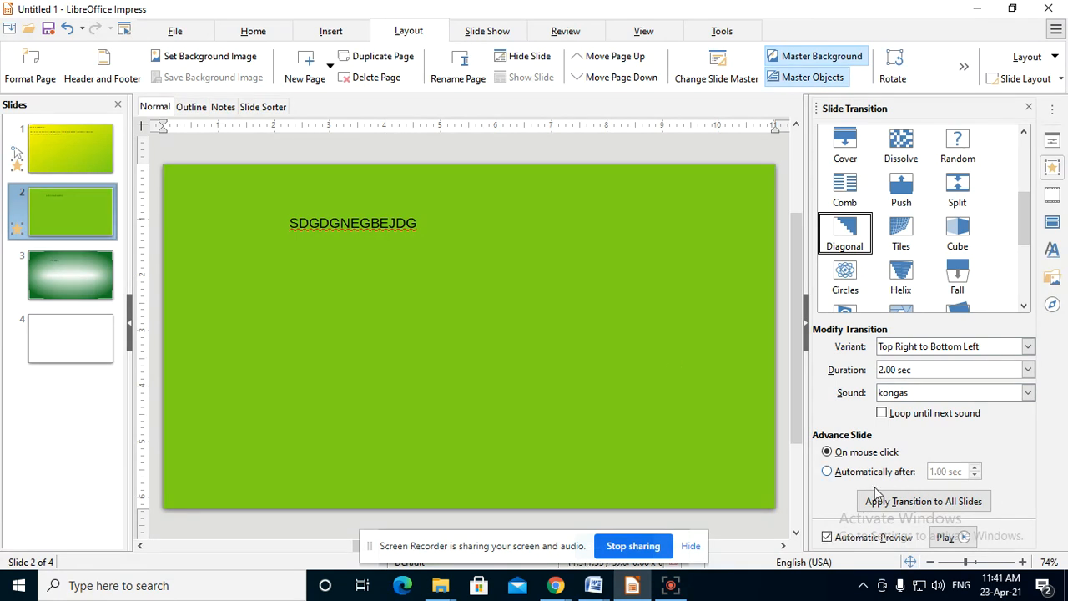
Set slide 2 to advance automatically after 1.07 sec, and test it briefly in the slide show.
left_click(827, 471)
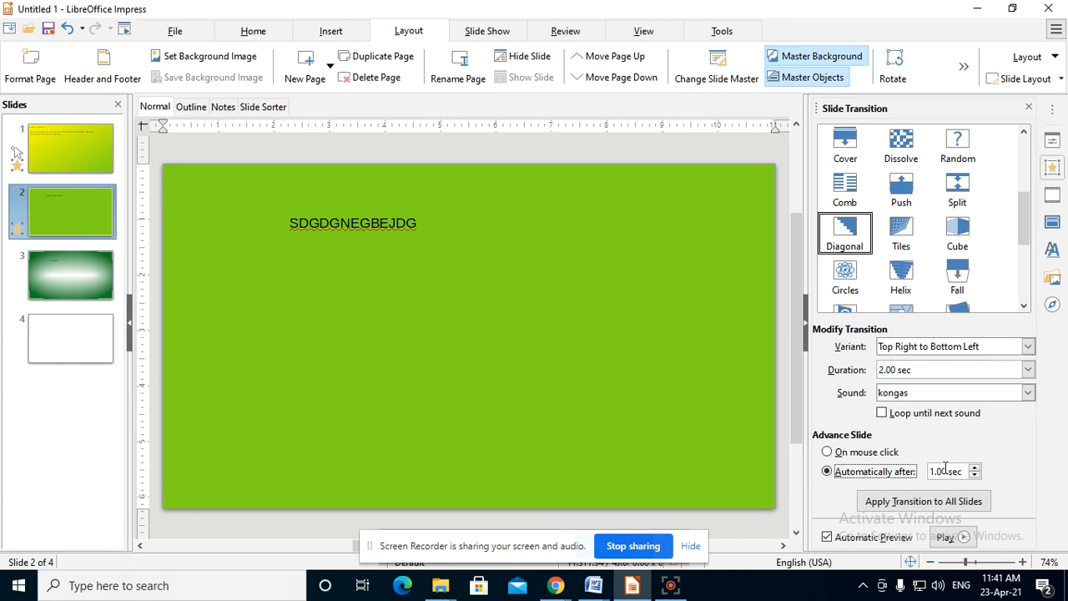
left_click(975, 468)
left_click(975, 468)
left_click(975, 468)
left_click(975, 468)
left_click(976, 468)
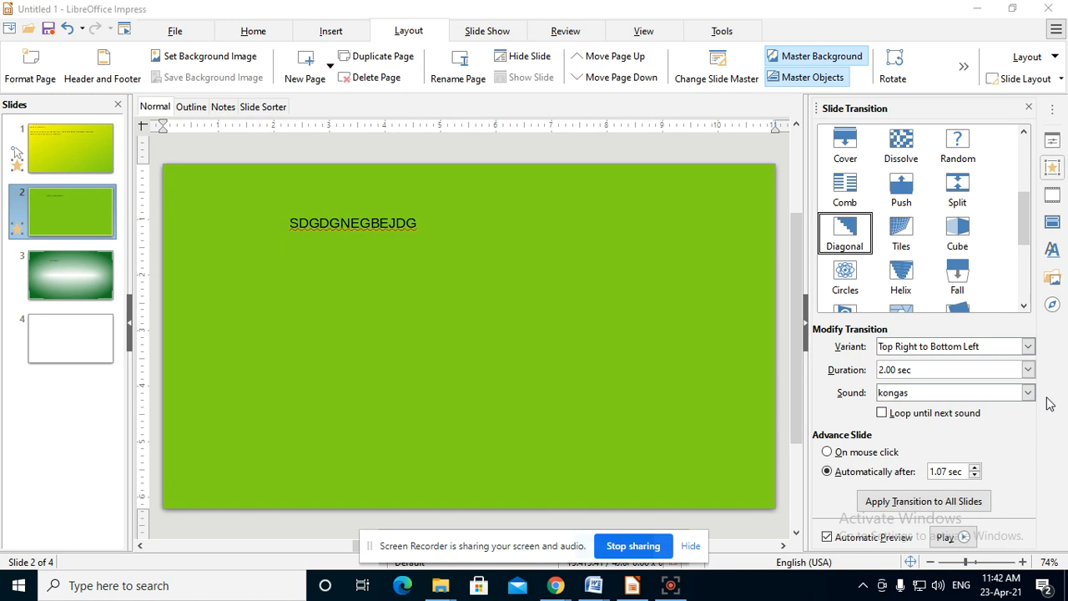
key("F5")
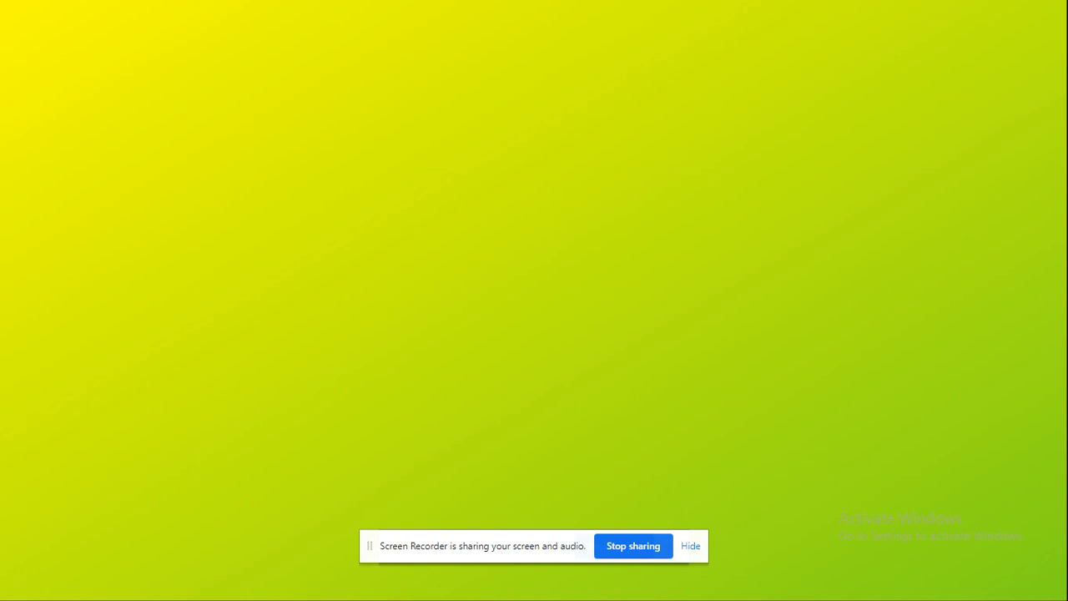
key("Escape")
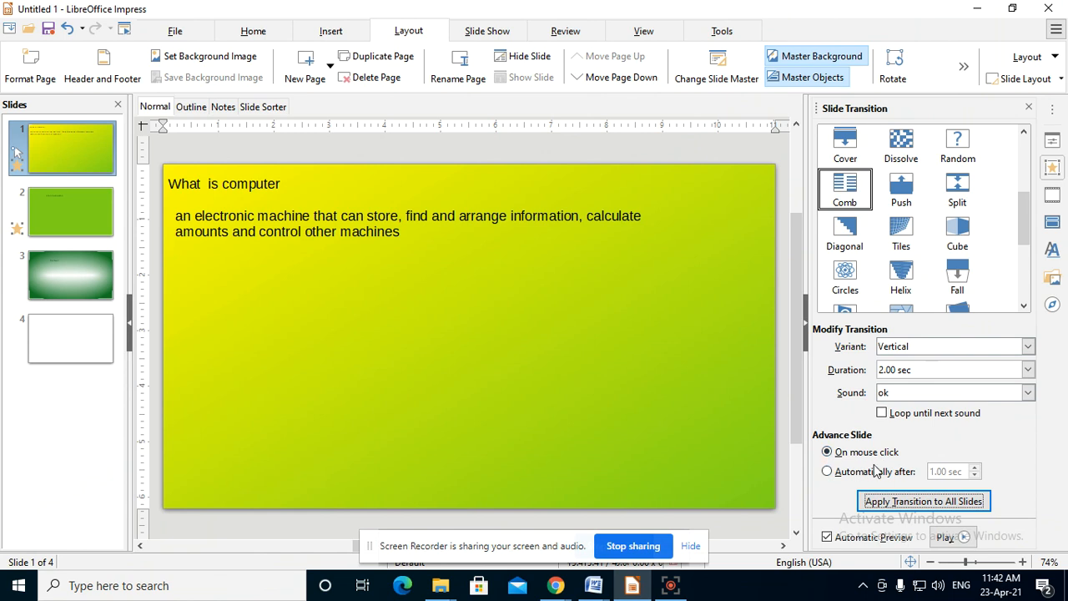
Set slide 1 to advance automatically after 1.03 sec, and apply its transition settings to all slides.
left_click(826, 472)
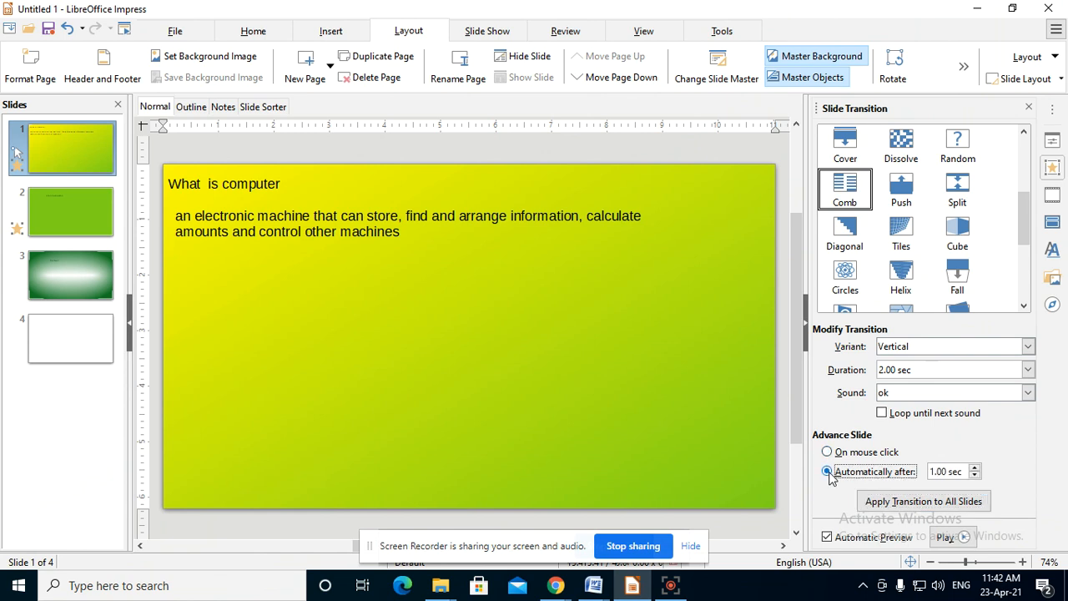
left_click(974, 469)
left_click(975, 468)
left_click(974, 469)
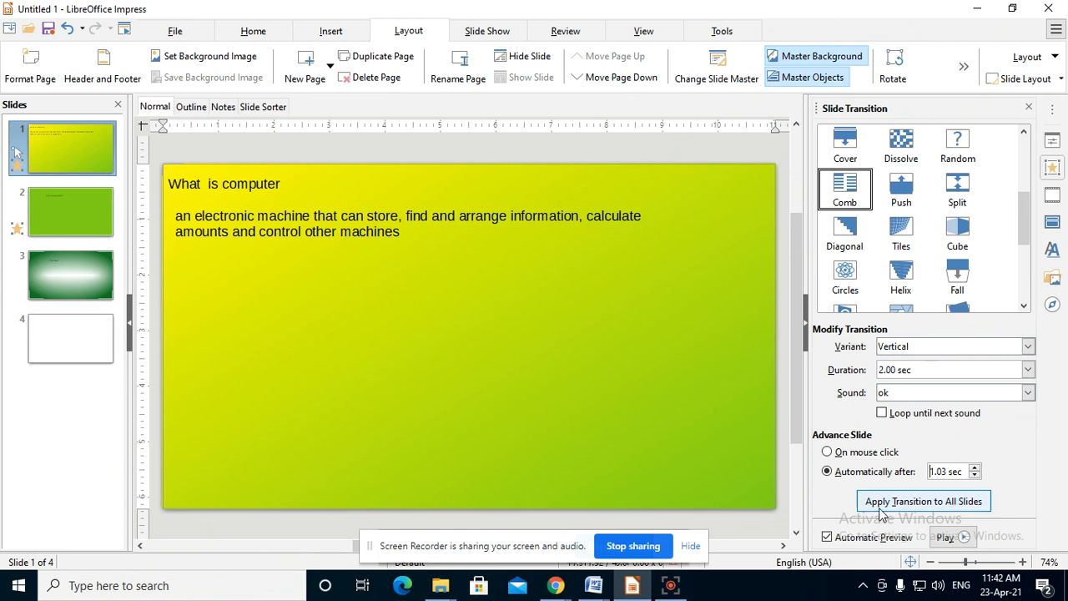
left_click(962, 507)
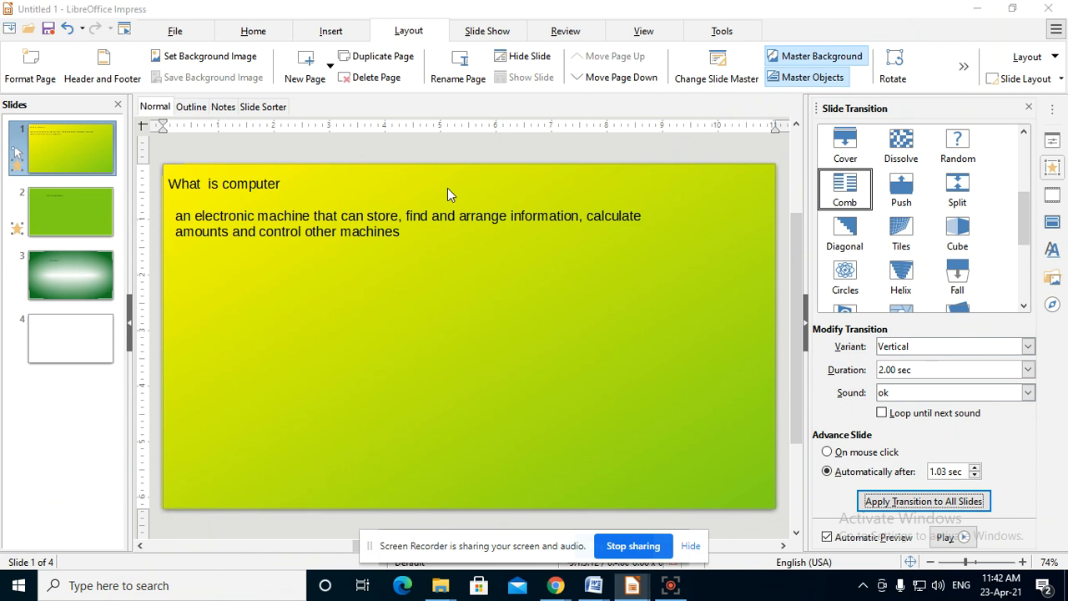
Play the slide show from slide 1 to check the automatic advance, and return to the editor.
key("F5")
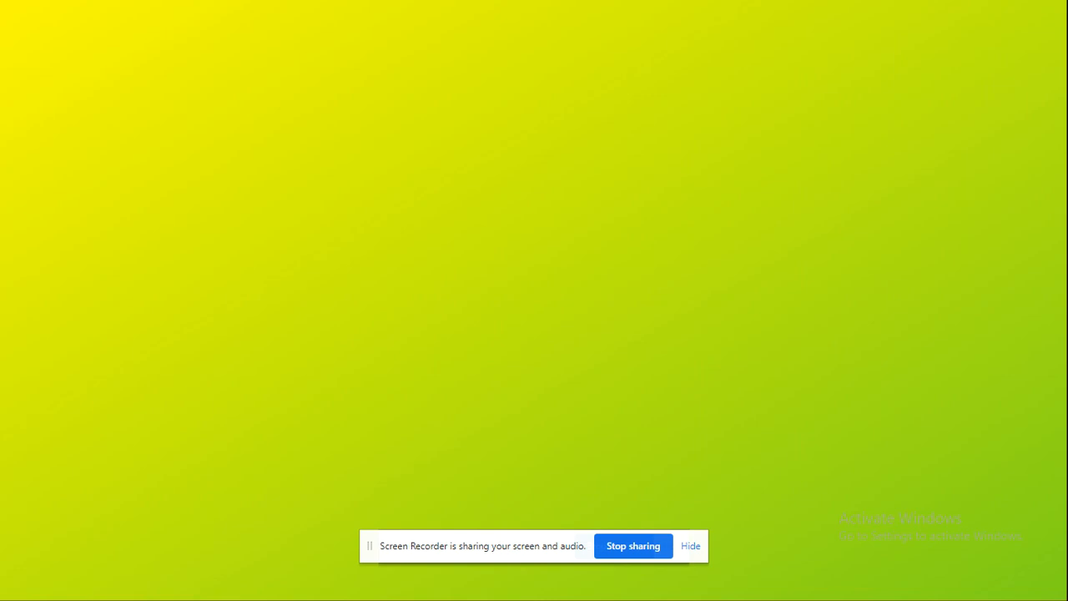
key("Escape")
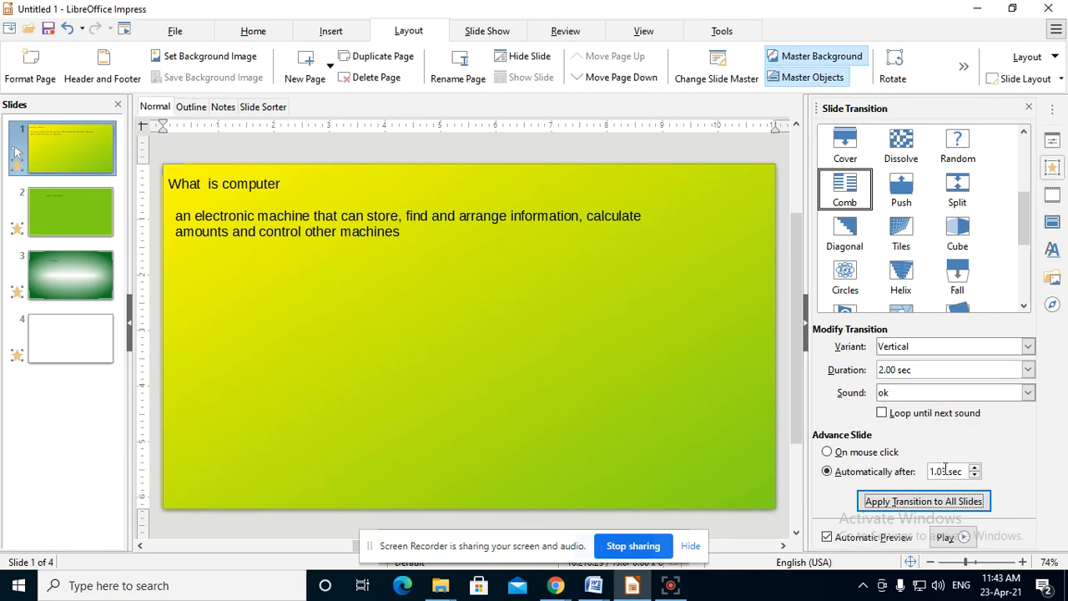
Set the duration of slide 1's transition to 1.00 sec, and apply the transition to all slides.
left_click(1026, 370)
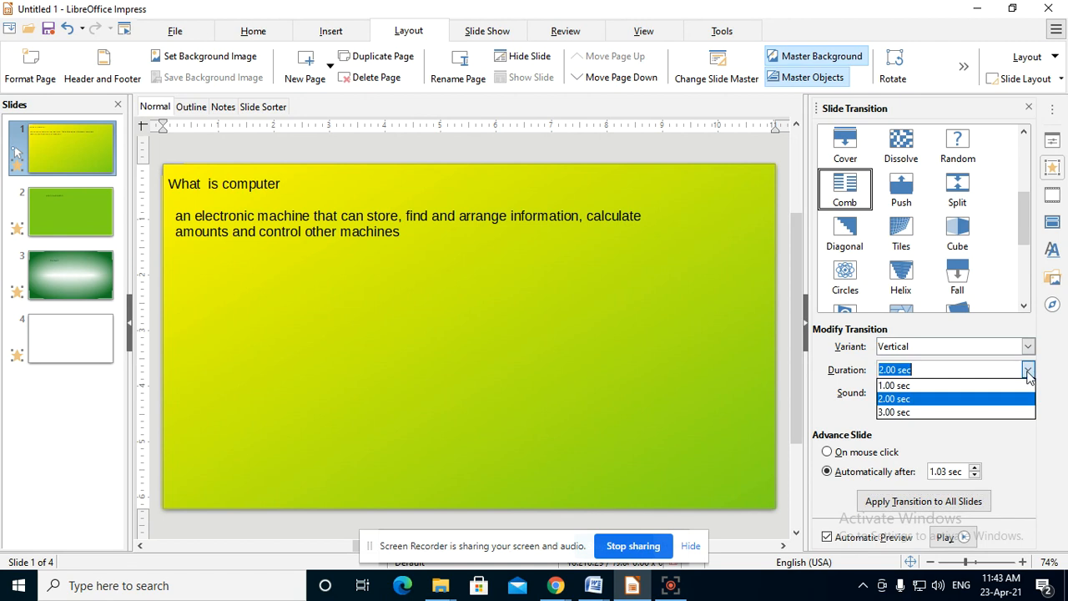
left_click(914, 383)
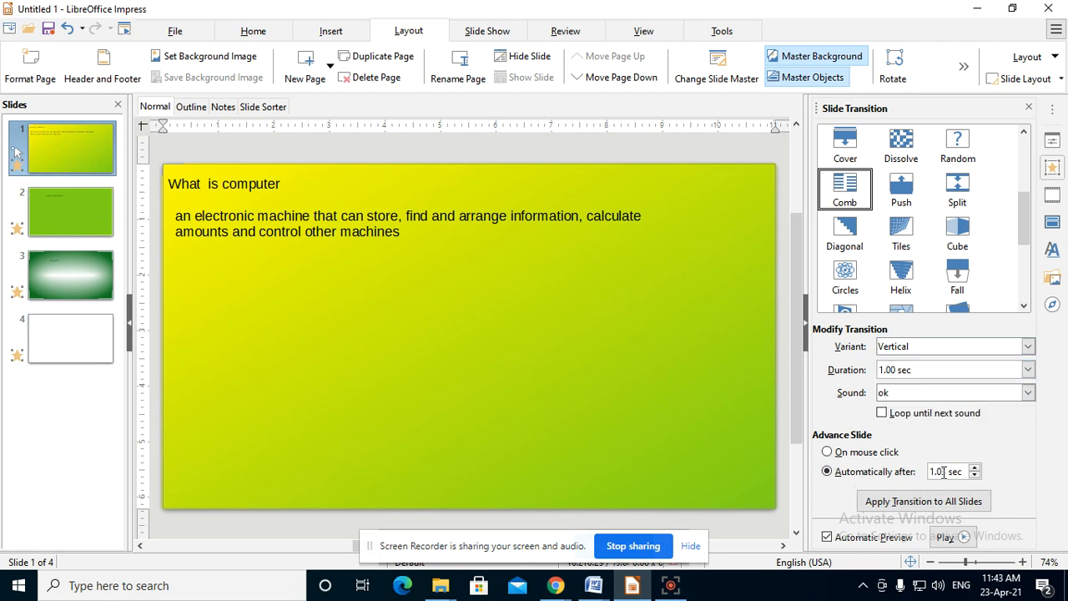
left_click(886, 504)
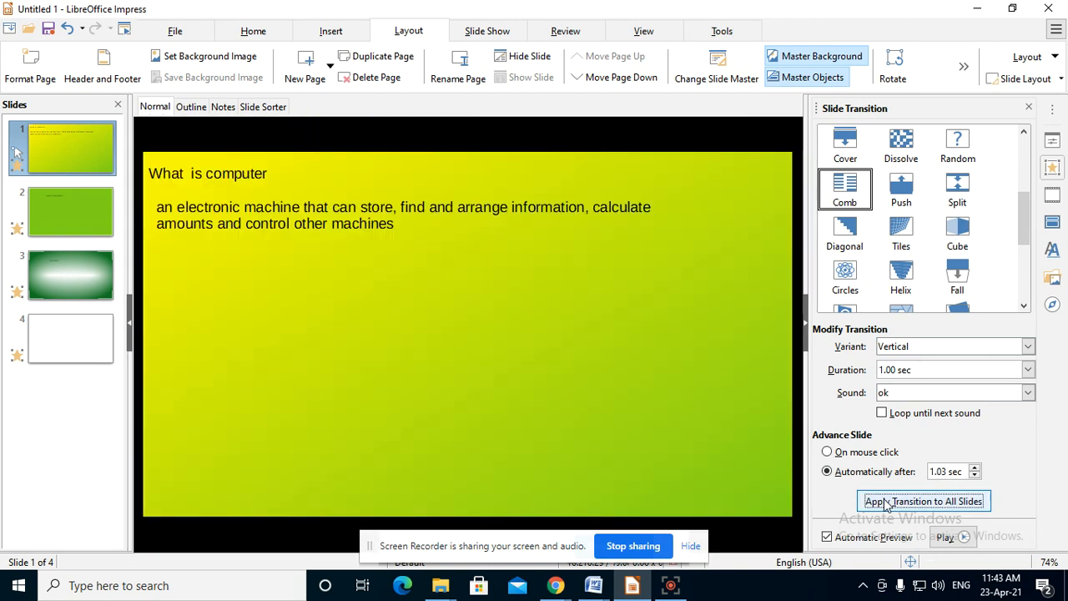
Preview slide 1's Comb transition and apply it to all slides.
left_click(949, 538)
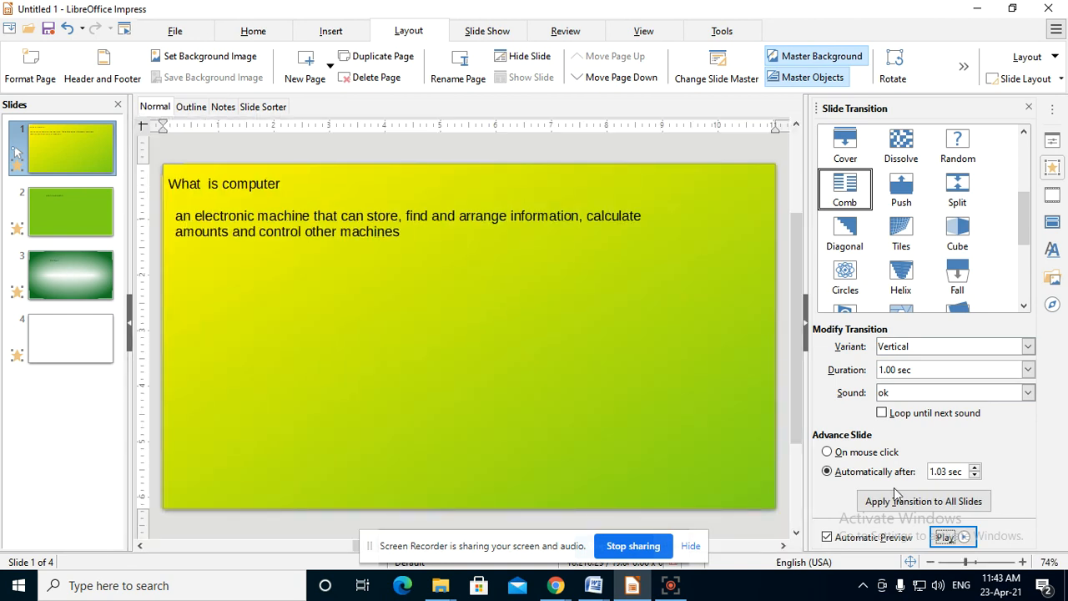
left_click(932, 505)
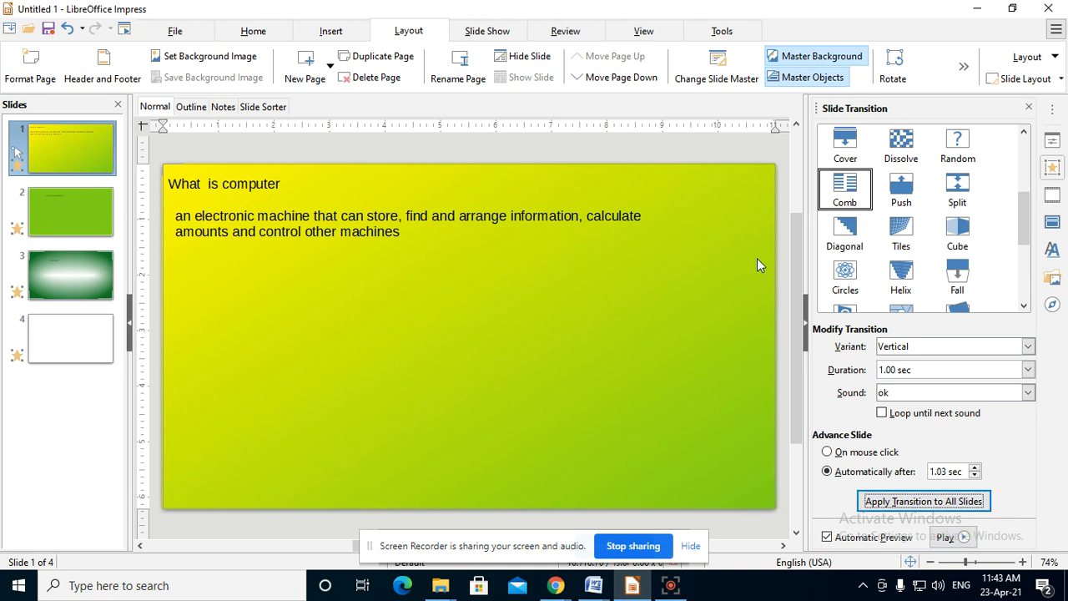
Run the slide show from slide 1 through the end, return to the editor, and reapply the transition to all slides.
key("F5")
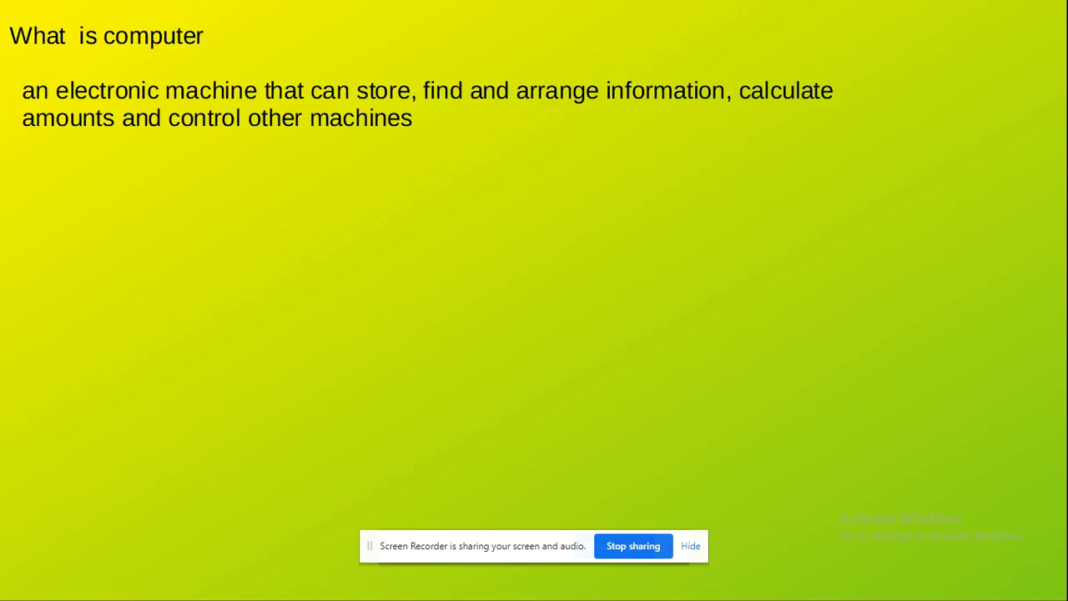
key("Right")
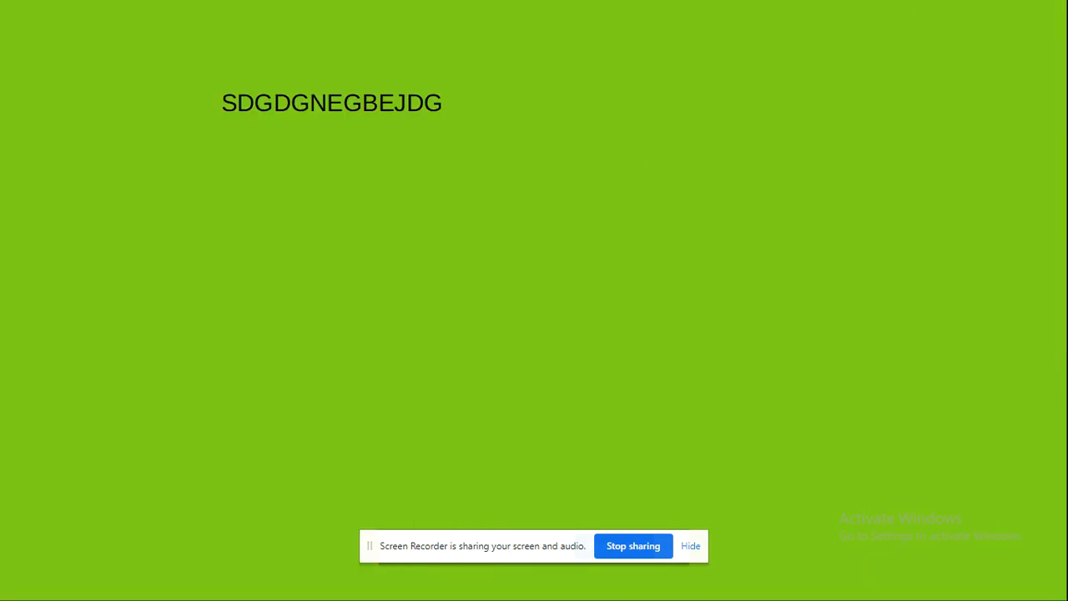
key("Right")
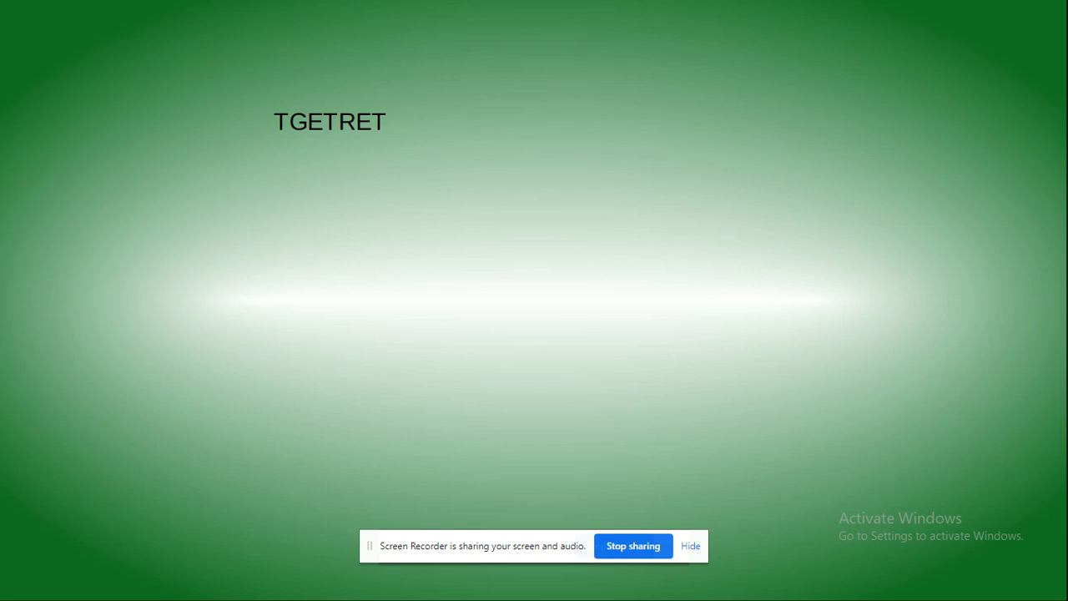
key("Right")
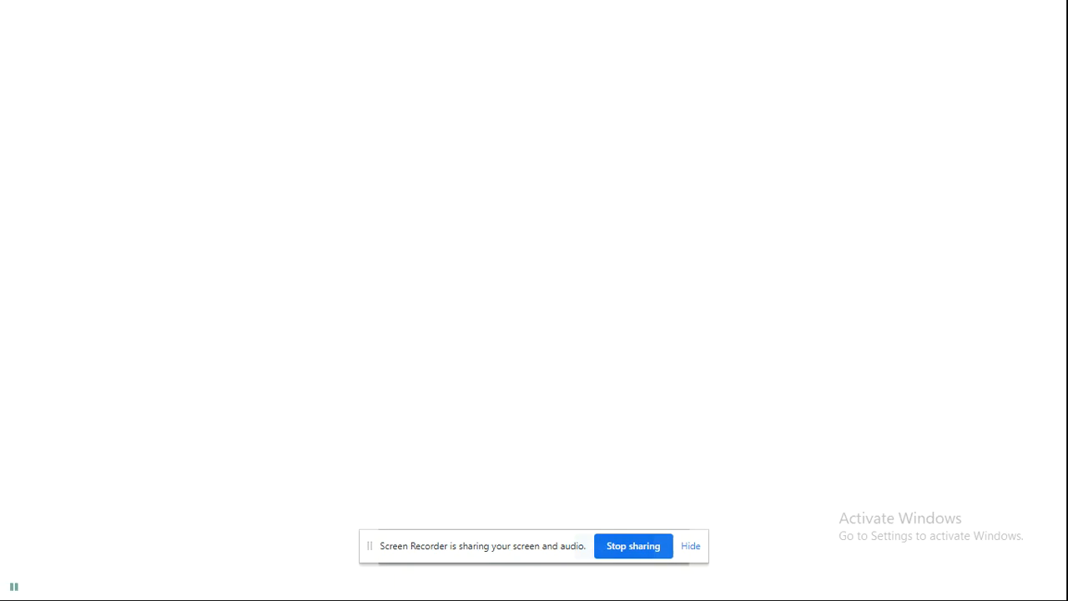
key("Right")
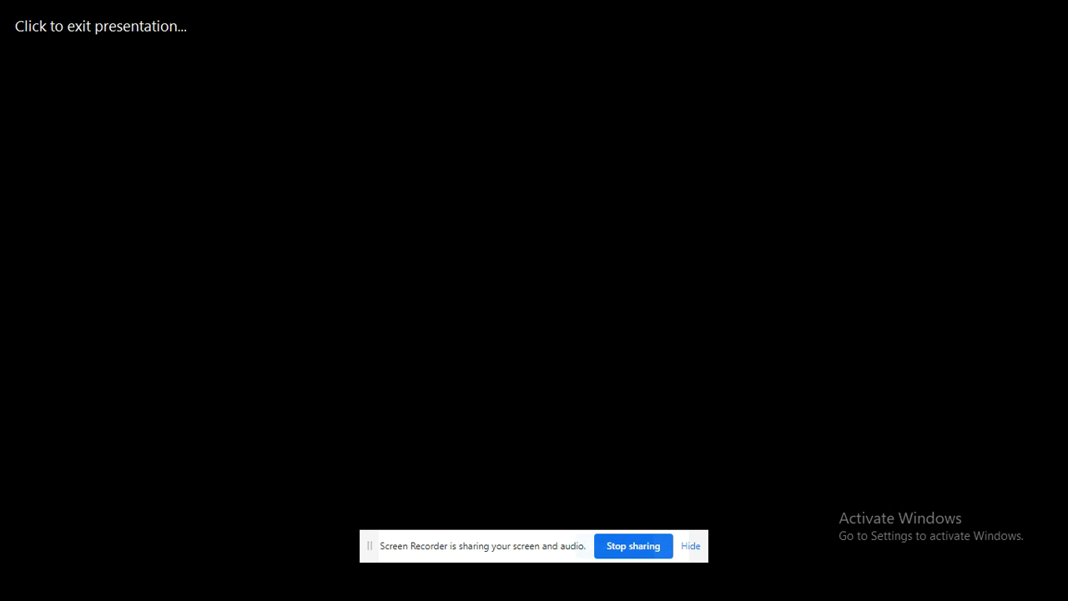
key("Right")
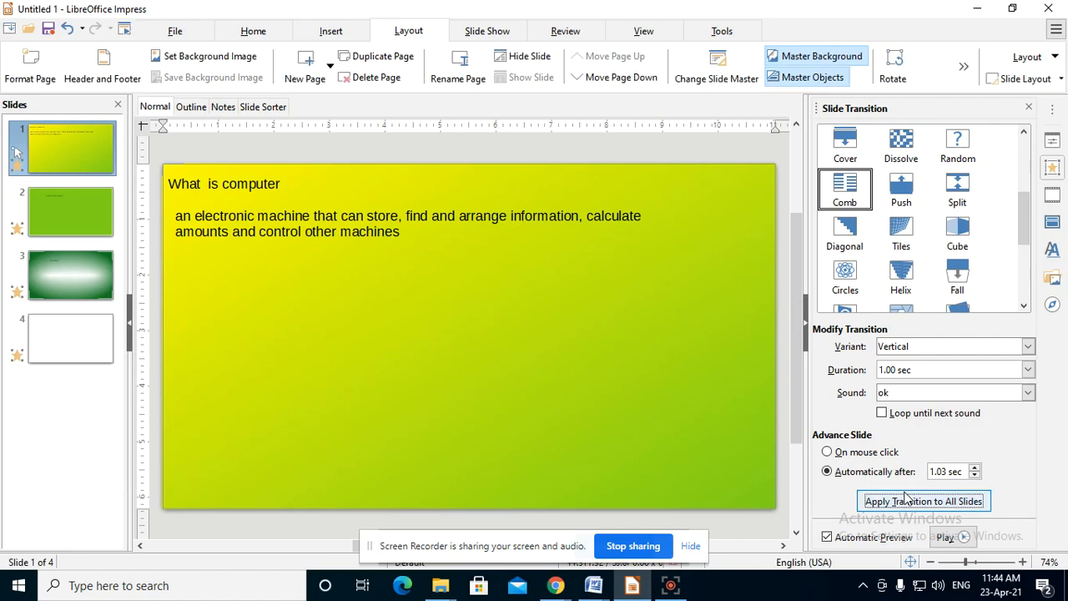
left_click(949, 511)
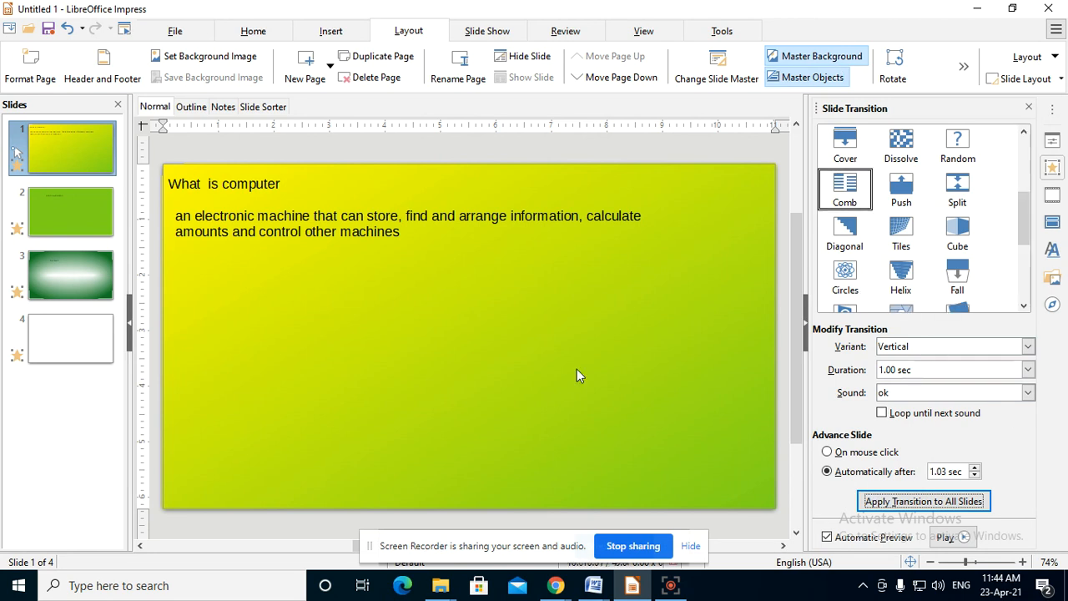
Show the slide show commands, minimize the presentation window, and switch to the Google Meet page in Chrome.
left_click(478, 34)
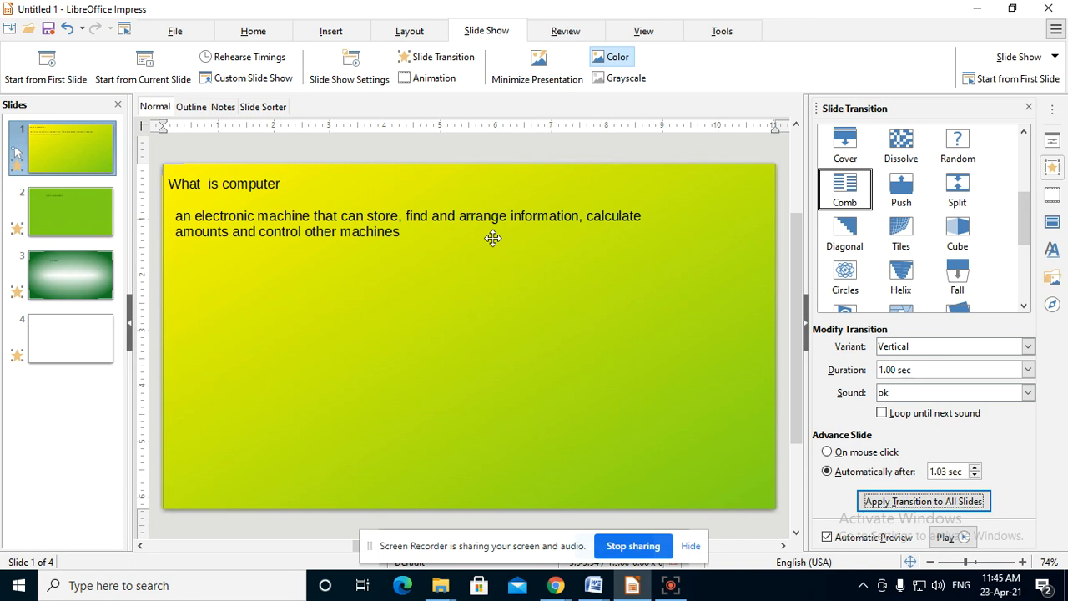
left_click(997, 8)
left_click(996, 6)
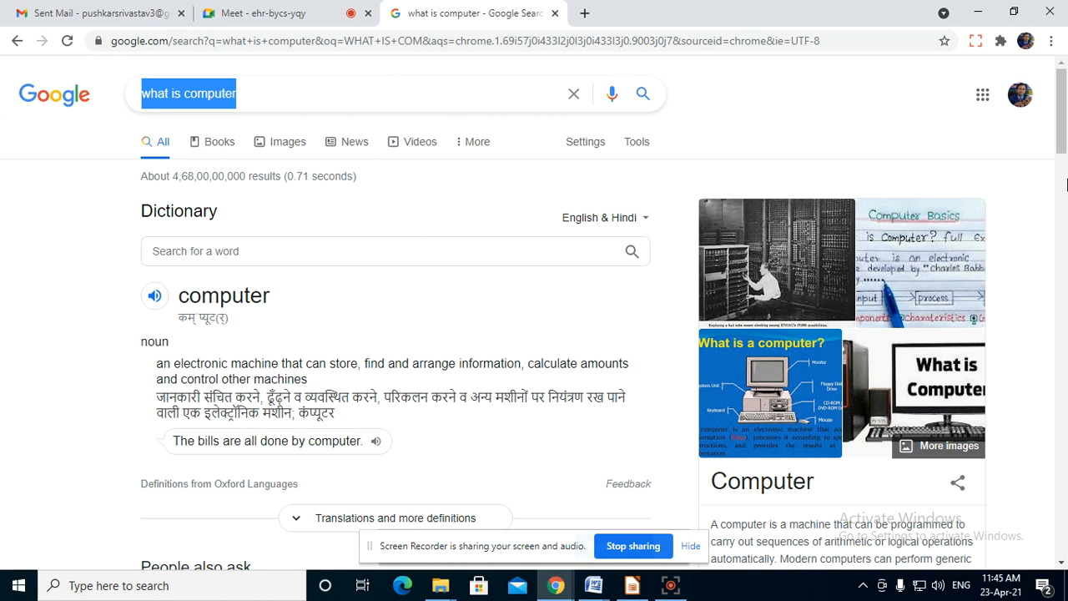
left_click(234, 12)
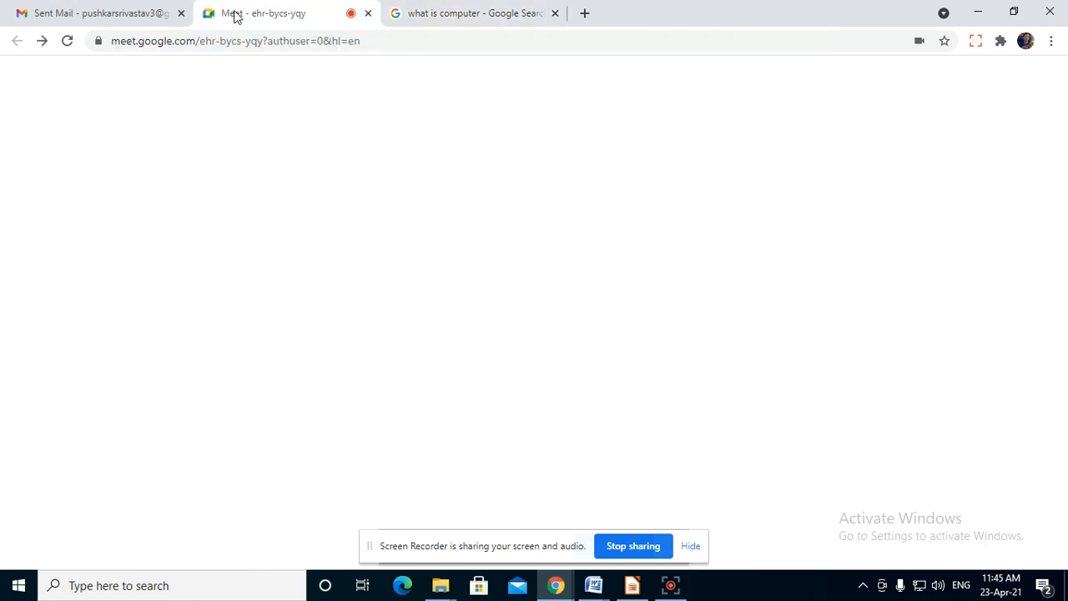